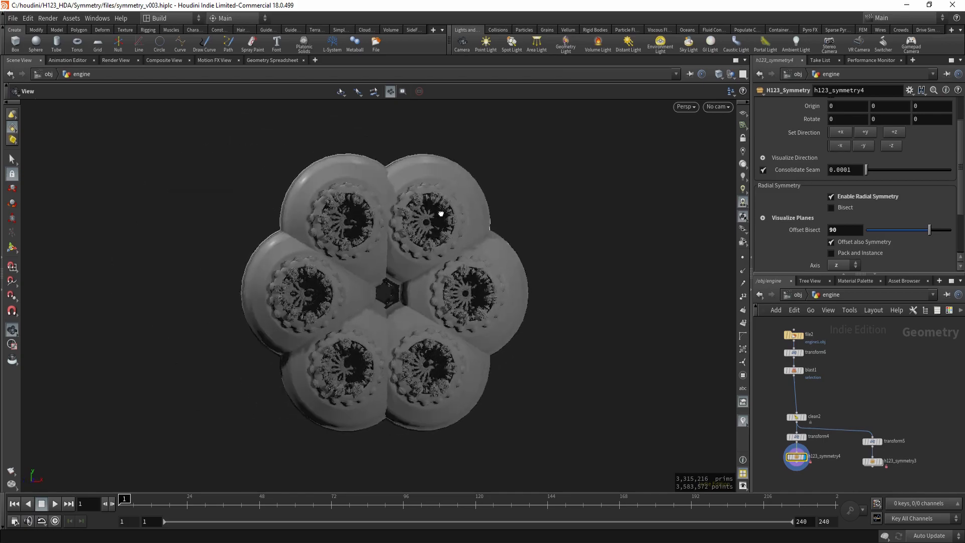
Examine the radially symmetric engine and wheel rim, comparing the rim's source slice with the complete merged rim
drag(355, 313, 437, 340)
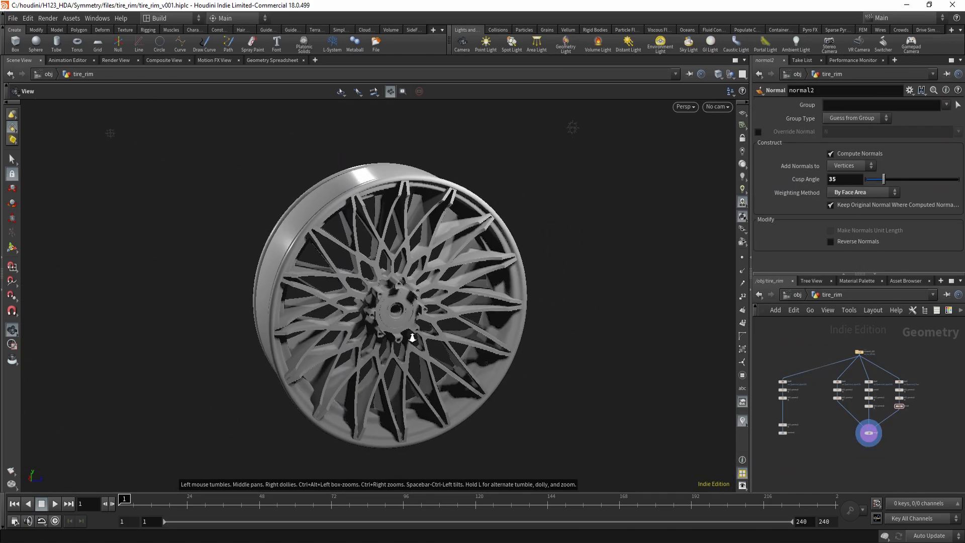
drag(365, 287, 417, 291)
drag(613, 309, 460, 403)
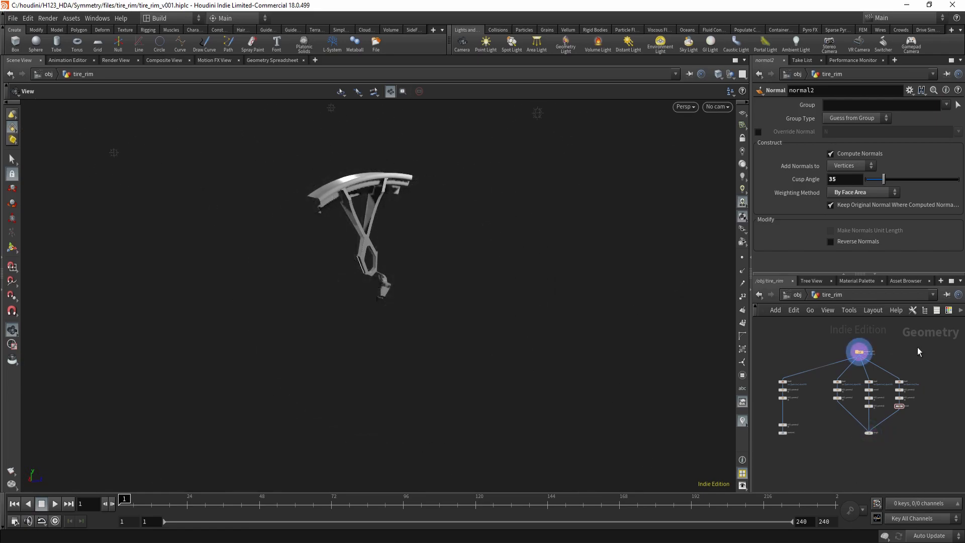
click(869, 432)
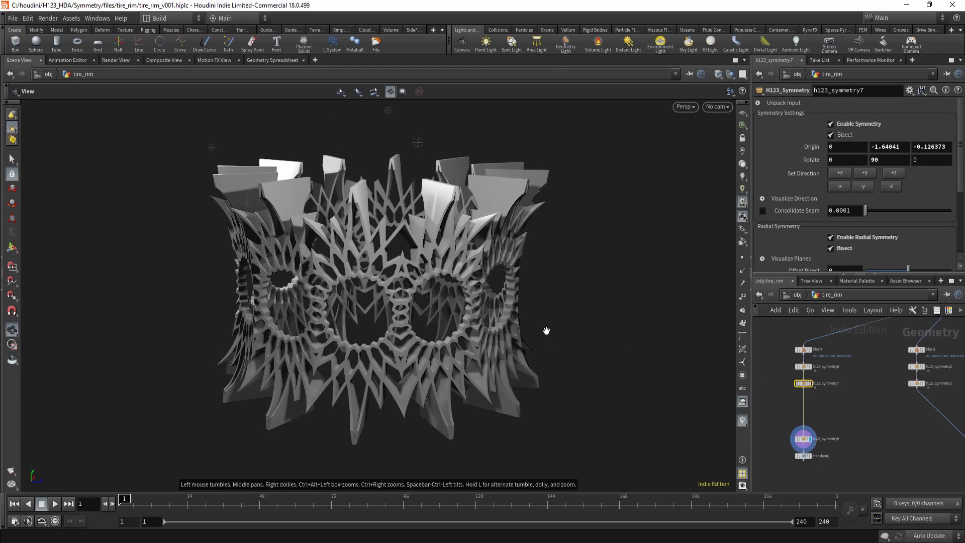
Shift the origin handle of h123_symmetry7 and raise its radial Total Number above 12
key(Return)
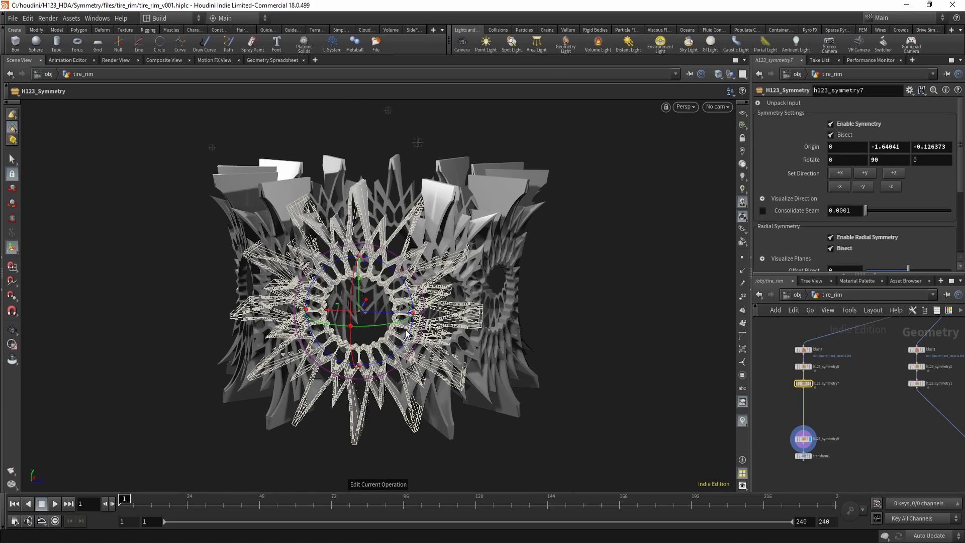
mouse_move(334, 310)
mouse_down()
mouse_move(348, 311)
mouse_move(332, 311)
mouse_up()
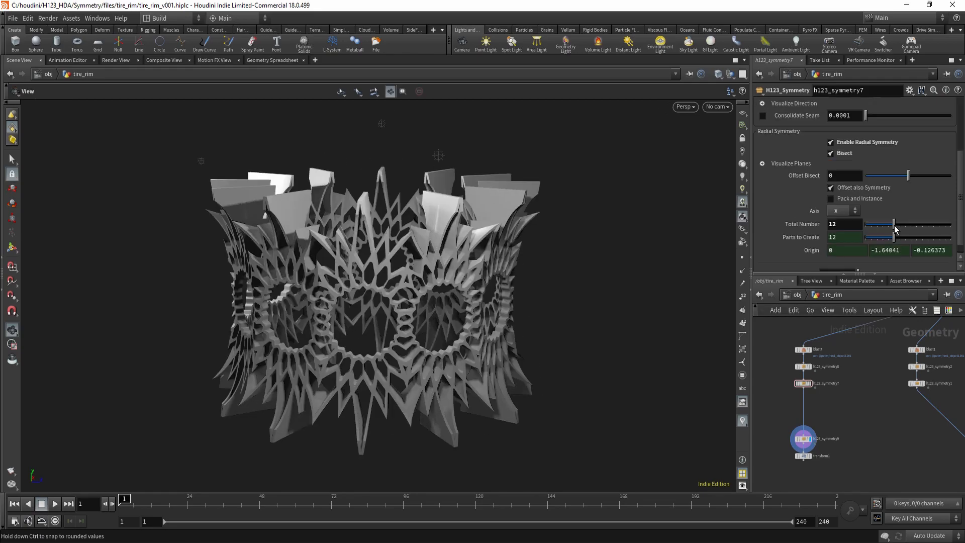
drag(895, 224, 920, 227)
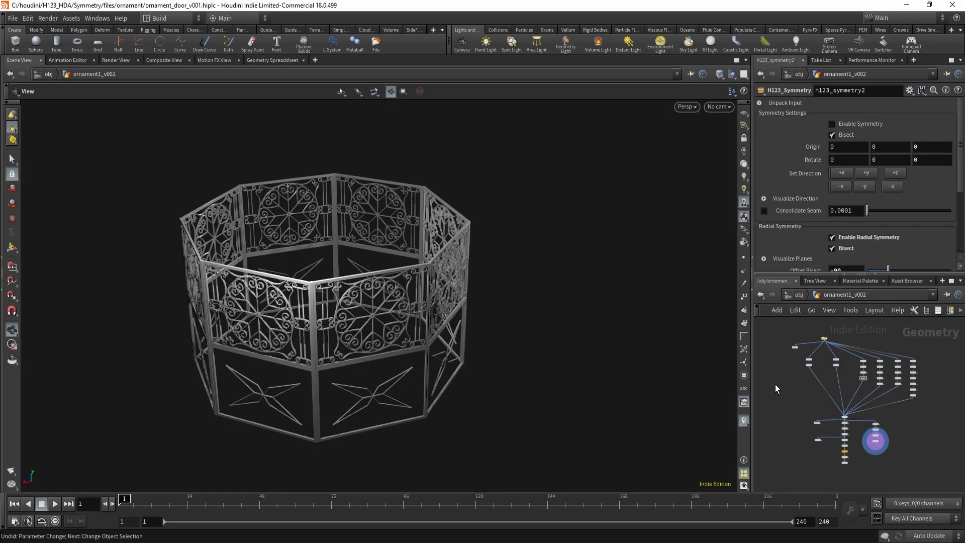
Display the separate ornament branches one after another, starting with the blast7 piece, to examine each door part
click(796, 348)
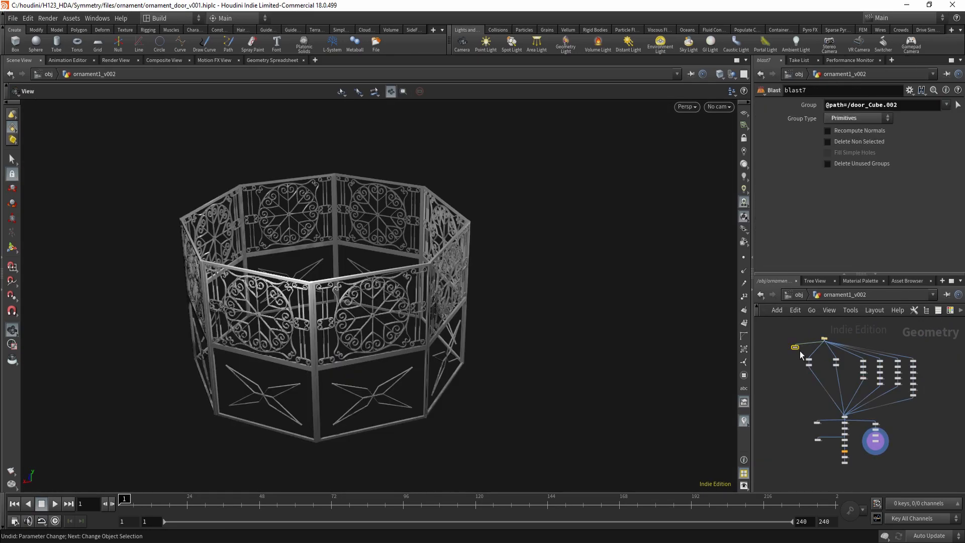
click(796, 348)
drag(389, 327, 397, 371)
scroll(853, 380, up, 2)
click(829, 359)
click(868, 378)
click(892, 387)
click(917, 387)
click(940, 402)
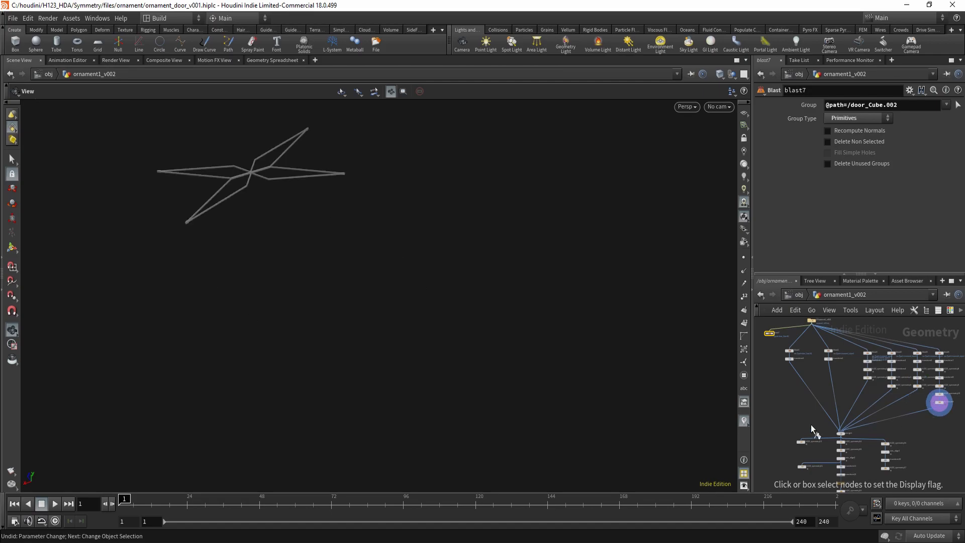
Display the nodes below the merge to examine the symmetry variations built from the combined ornament
drag(815, 431, 855, 441)
middle_drag(801, 416, 801, 384)
click(841, 468)
drag(453, 323, 427, 322)
scroll(443, 322, up, 3)
drag(933, 454, 874, 435)
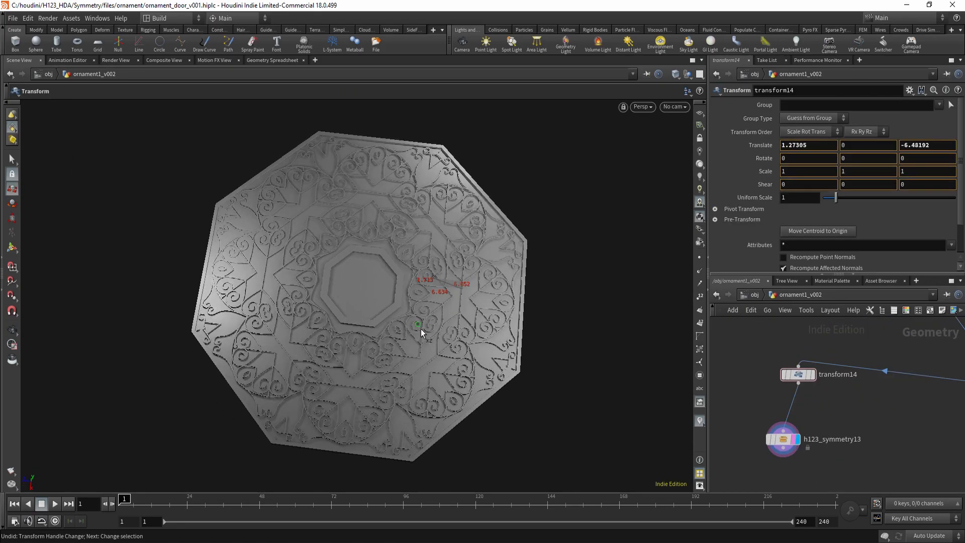
Move the ornament with transform14 to about 8.86, -0.83, -6.72 and rotate it about 46.5 degrees around Y to reshape the radial pattern
drag(421, 330, 395, 353)
key(r)
mouse_move(466, 320)
mouse_down()
mouse_move(475, 344)
mouse_move(491, 321)
mouse_move(439, 306)
mouse_move(465, 325)
mouse_up()
key(t)
alt+drag(427, 336, 372, 297)
key(r)
drag(473, 349, 534, 315)
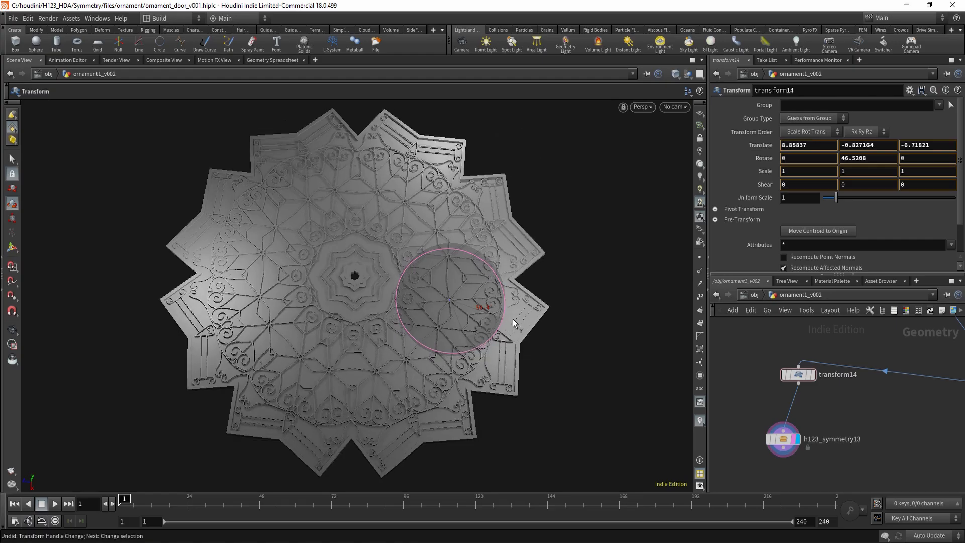
key(t)
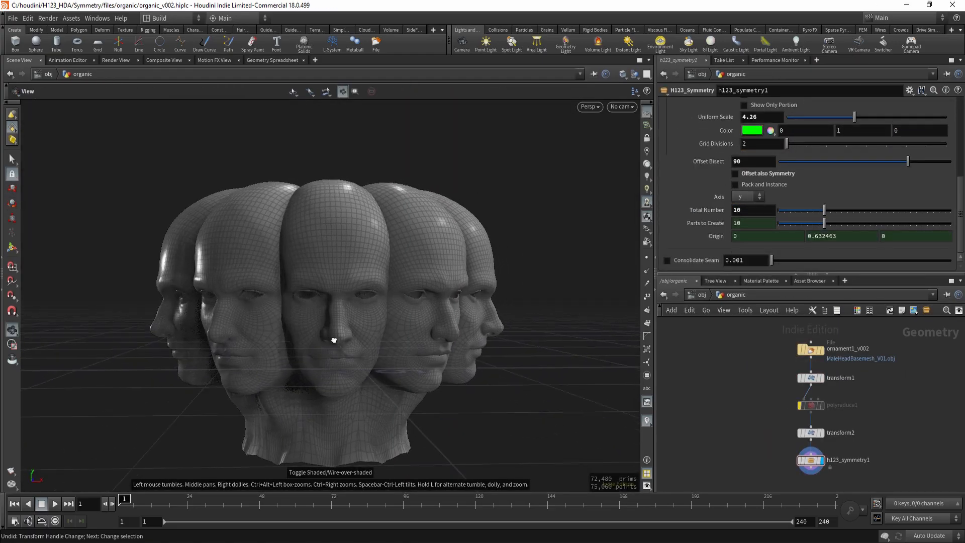
Examine the radially repeated heads from several angles while toggling the wire-over-shaded display
mouse_move(333, 274)
mouse_down()
mouse_move(370, 370)
mouse_move(271, 357)
mouse_move(334, 337)
mouse_up()
key(w)
right_drag(334, 336, 399, 282)
mouse_move(398, 282)
mouse_down()
mouse_move(171, 276)
mouse_move(425, 308)
mouse_up()
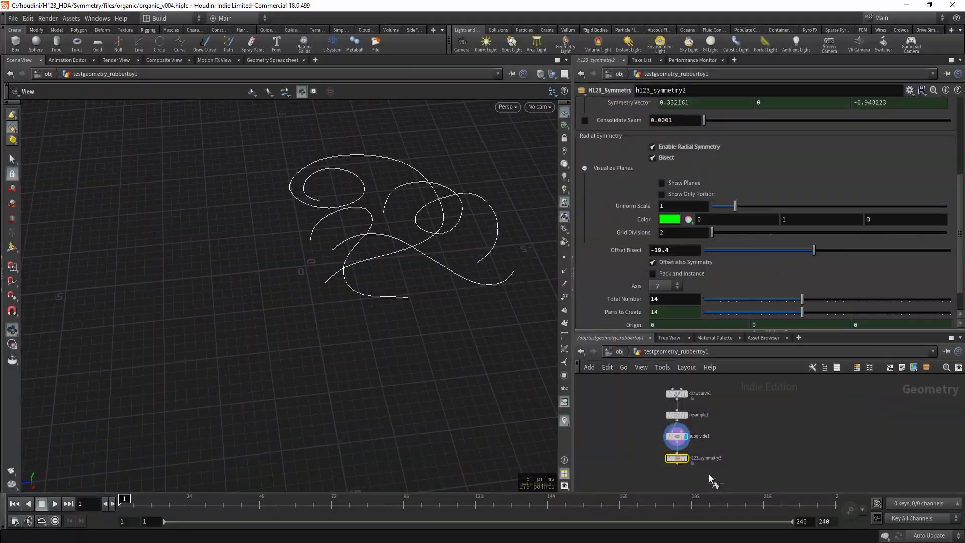
Display h123_symmetry2 on the drawn curves and lower its radial Offset Bisect
click(686, 458)
mouse_move(814, 251)
mouse_down()
mouse_move(823, 250)
mouse_move(806, 252)
mouse_up()
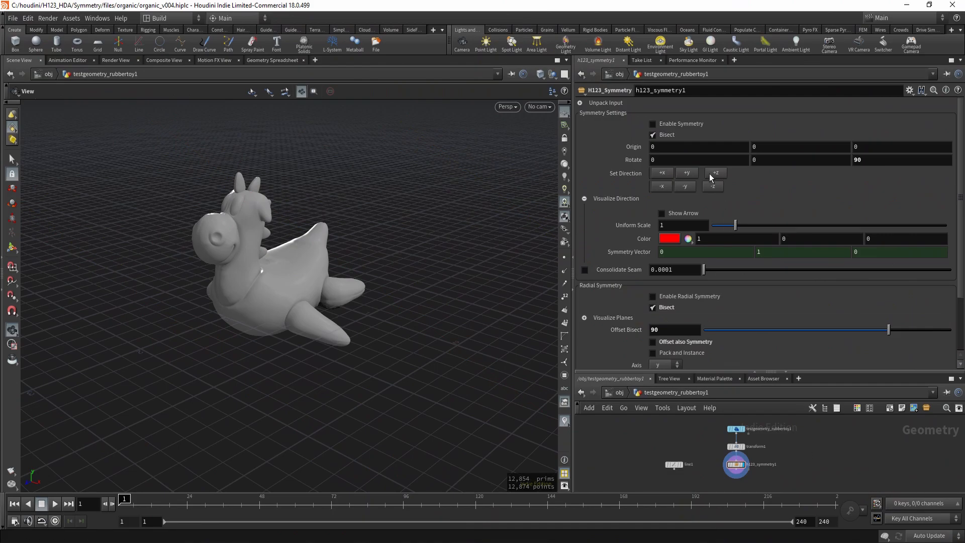
Enable both mirror symmetry and radial symmetry on the rubber toy in h123_symmetry1
click(674, 125)
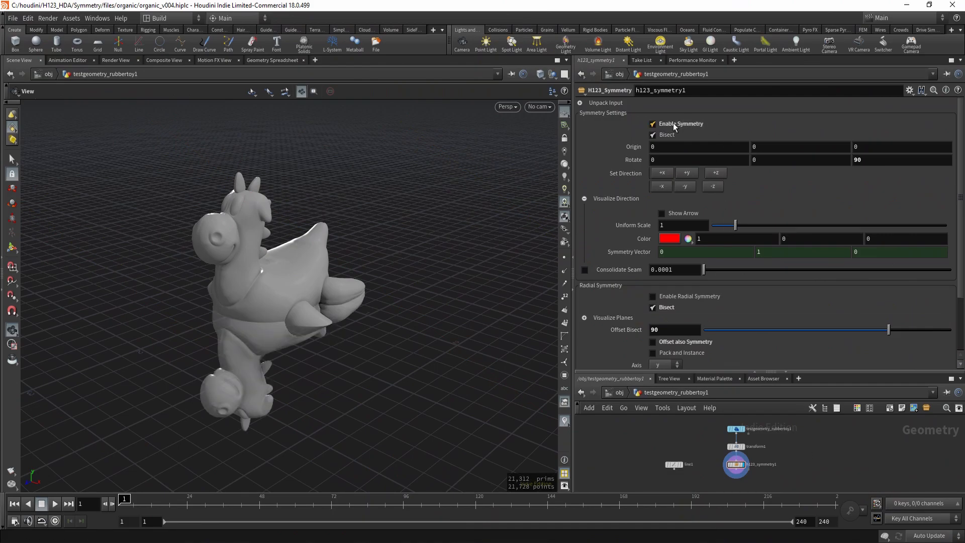
click(677, 296)
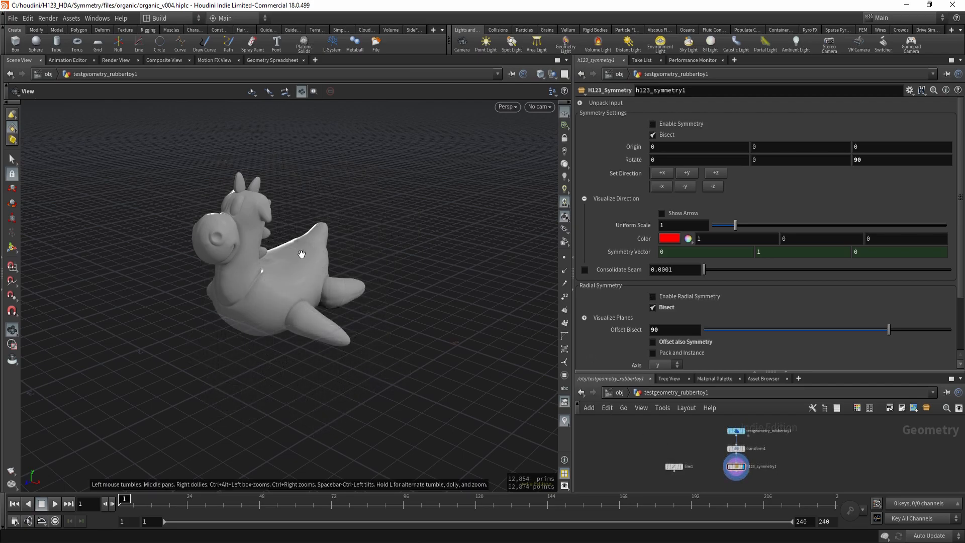
Enable mirror symmetry on the rubber toy and check the mirrored mesh in wireframe
click(653, 123)
mouse_move(308, 290)
mouse_down()
mouse_move(349, 284)
mouse_move(340, 258)
mouse_move(395, 274)
mouse_move(349, 267)
mouse_move(350, 274)
mouse_up()
key(w)
key(w)
Turn off the mirror symmetry's Bisect, compare the overlapping halves in wireframe, and turn Bisect back on
click(653, 134)
mouse_move(258, 300)
mouse_down()
mouse_move(334, 299)
mouse_move(295, 310)
mouse_move(241, 291)
mouse_move(254, 305)
mouse_move(318, 294)
mouse_move(312, 244)
mouse_move(421, 313)
mouse_move(352, 289)
mouse_move(349, 274)
mouse_move(324, 285)
mouse_move(314, 334)
mouse_move(362, 328)
mouse_move(352, 329)
mouse_move(319, 289)
mouse_move(329, 254)
mouse_move(323, 215)
mouse_move(321, 309)
mouse_move(312, 280)
mouse_up()
key(w)
click(665, 135)
key(w)
Hide the Radial Origin handle and move the toy's symmetry origin to about 0, 0.168, 0.108
key(Return)
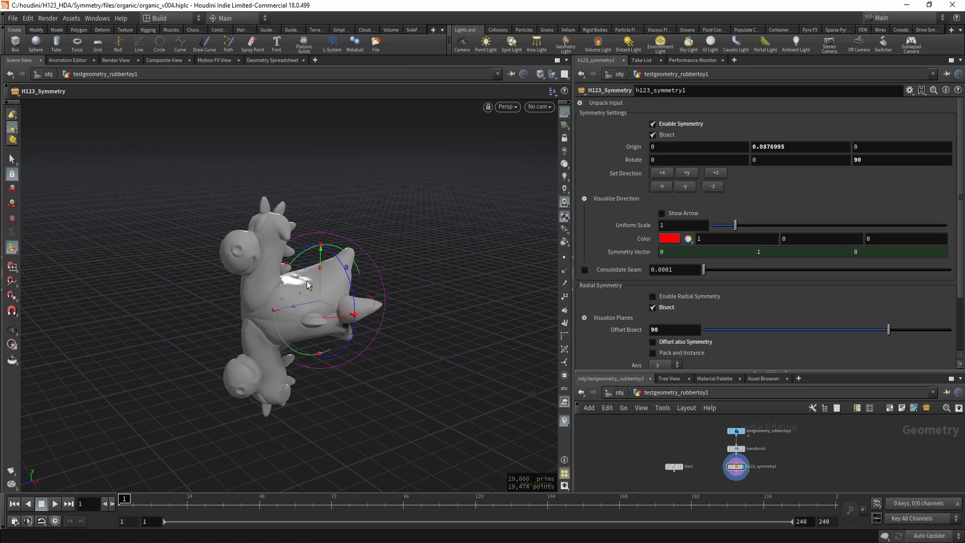
click(13, 249)
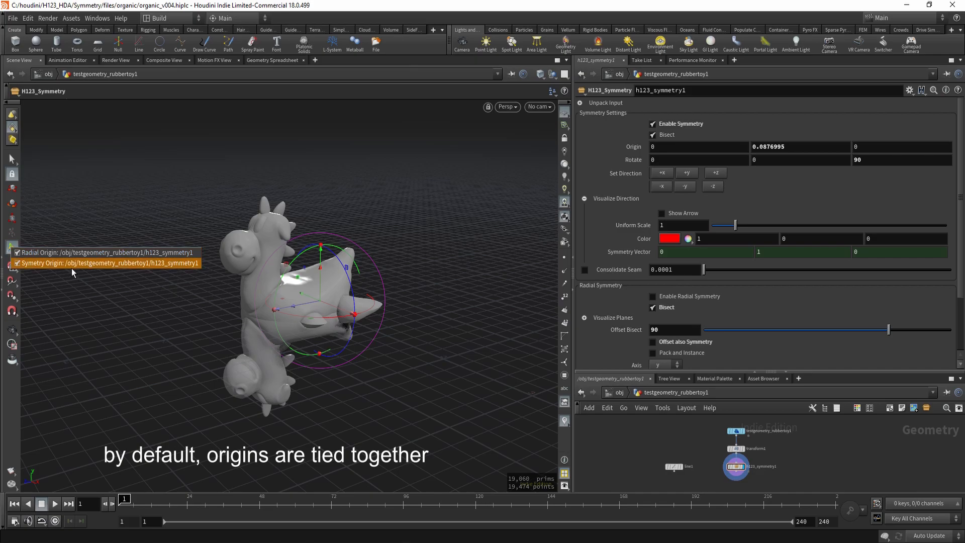
click(55, 255)
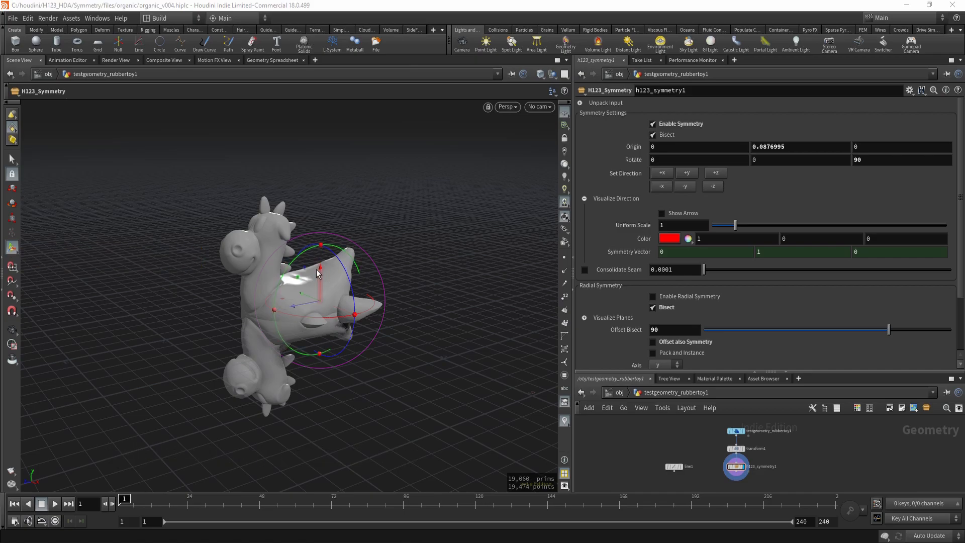
mouse_move(312, 305)
mouse_down()
mouse_move(298, 308)
mouse_move(314, 266)
mouse_move(312, 315)
mouse_move(310, 275)
mouse_move(291, 295)
mouse_move(332, 280)
mouse_move(305, 297)
mouse_up()
key(Return)
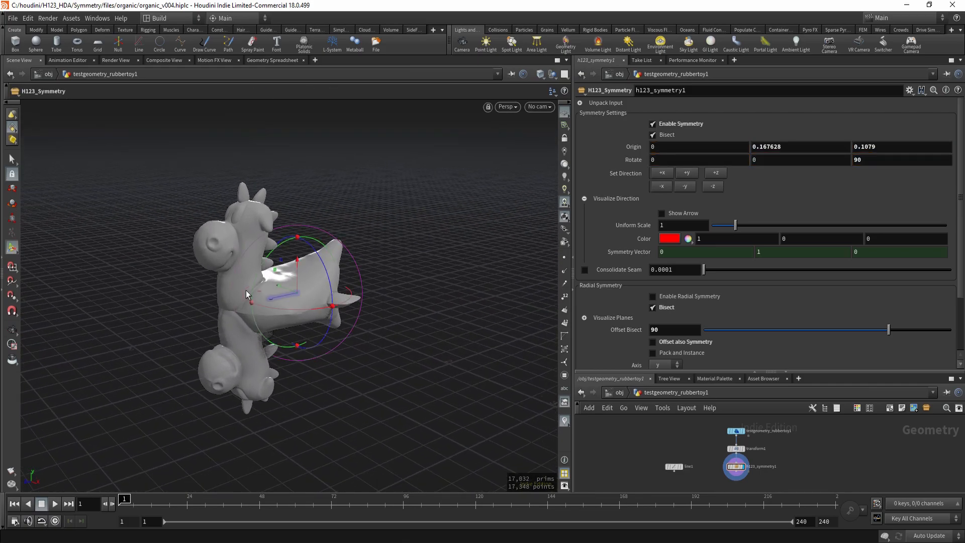
Show the Radial Origin handle alongside the symmetry handle and hide it again
click(12, 248)
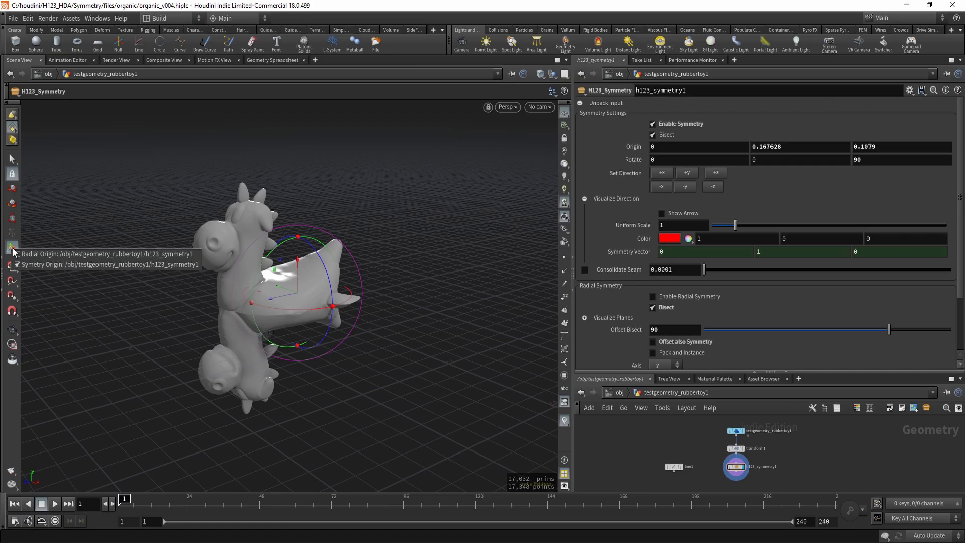
click(58, 256)
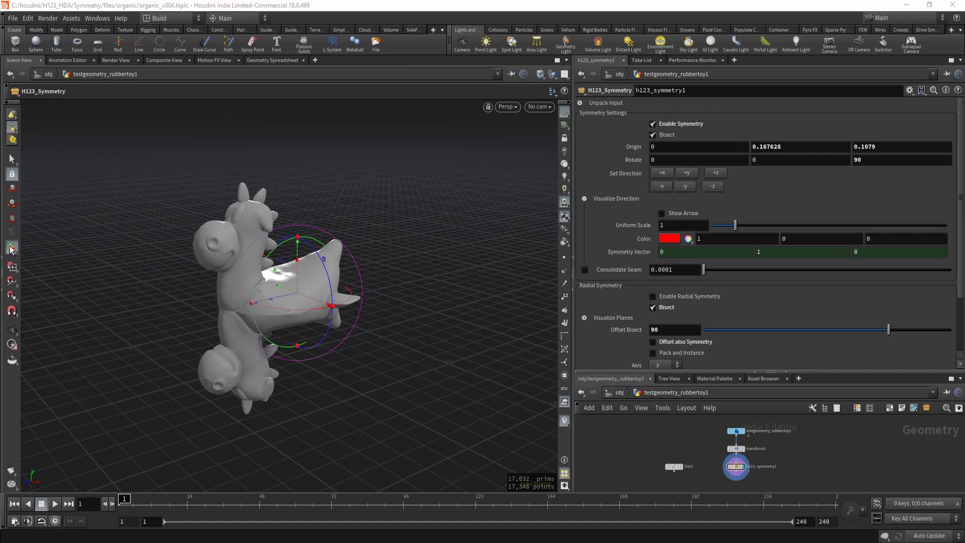
click(14, 249)
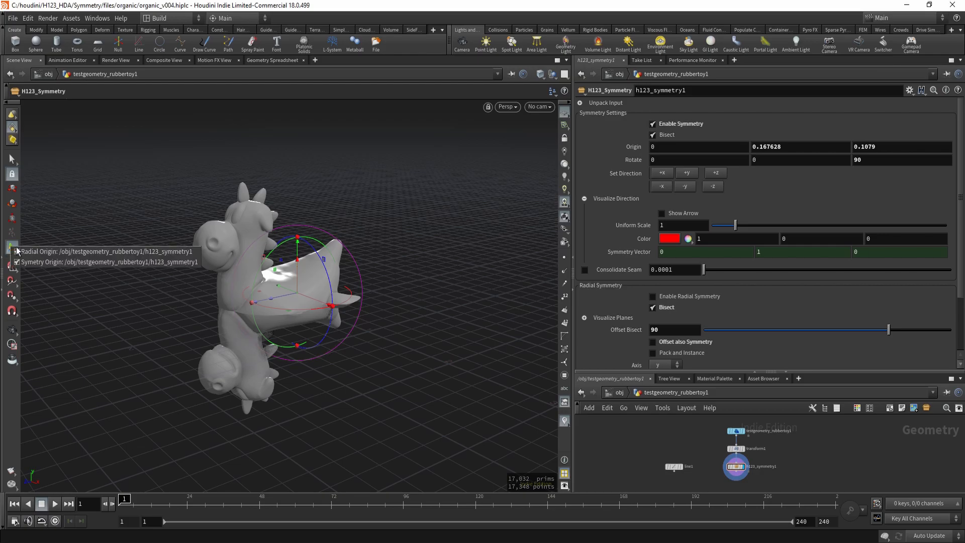
click(39, 252)
Set the toy's symmetry direction to -X
alt+middle_drag(327, 295, 328, 302)
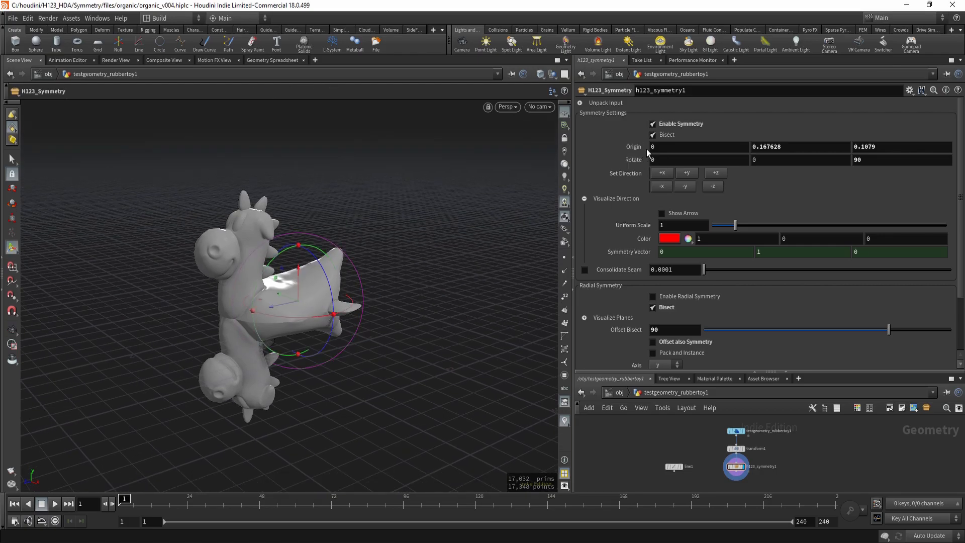
alt+drag(422, 263, 399, 272)
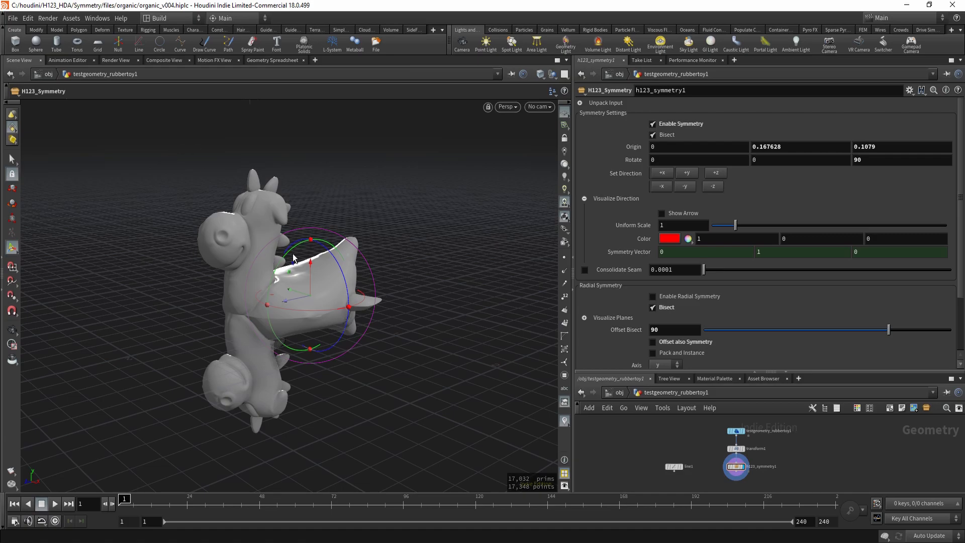
click(661, 186)
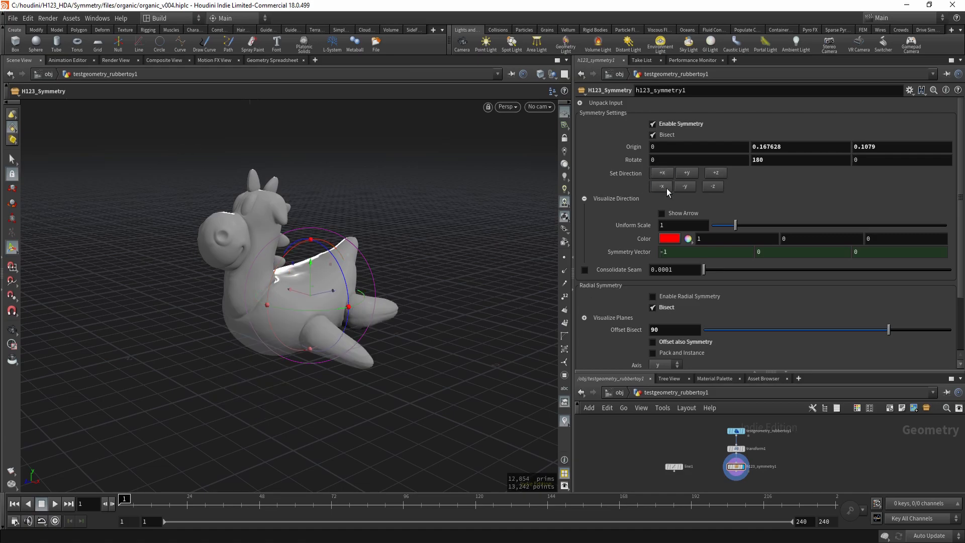
alt+drag(352, 296, 371, 315)
key(Return)
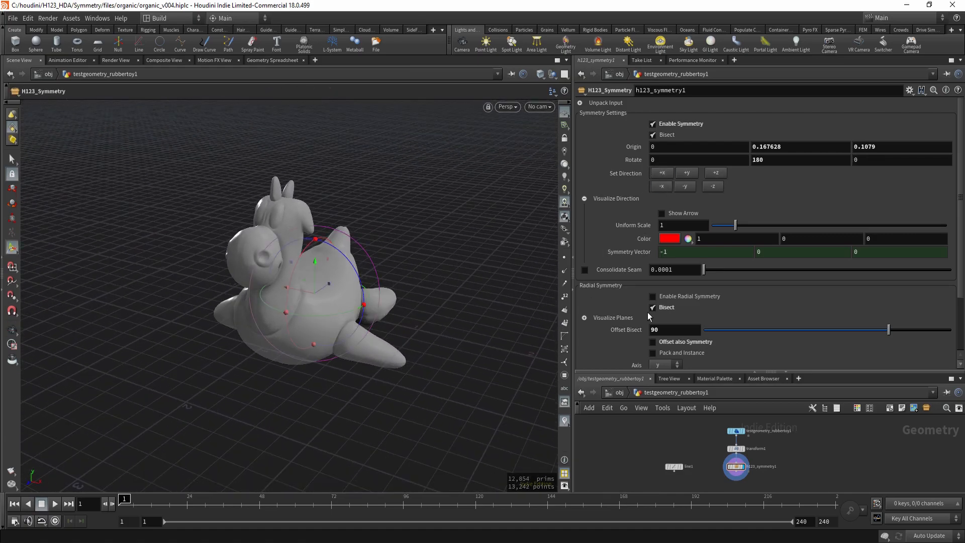
Rotate the toy in transform1 to about 5.35, -3.04, 29.49 degrees before it is mirrored
click(743, 449)
drag(342, 304, 321, 327)
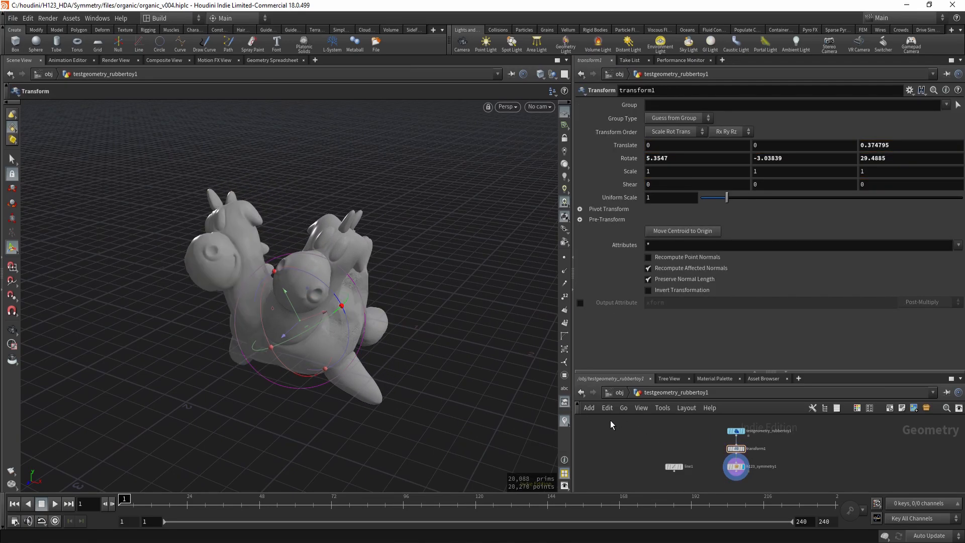
alt+drag(436, 393, 428, 352)
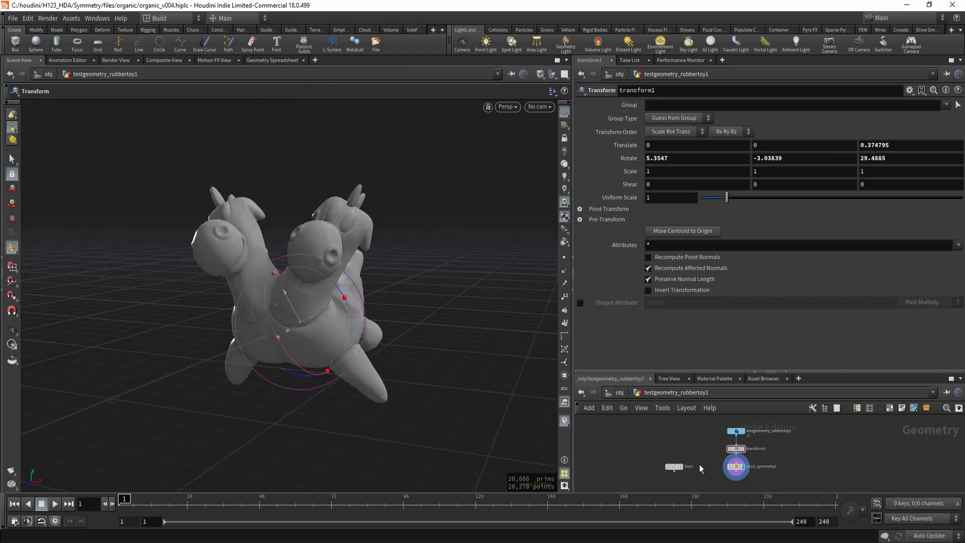
Set the symmetry direction of h123_symmetry1 to +X and inspect the mirrored body up close
click(733, 466)
click(665, 173)
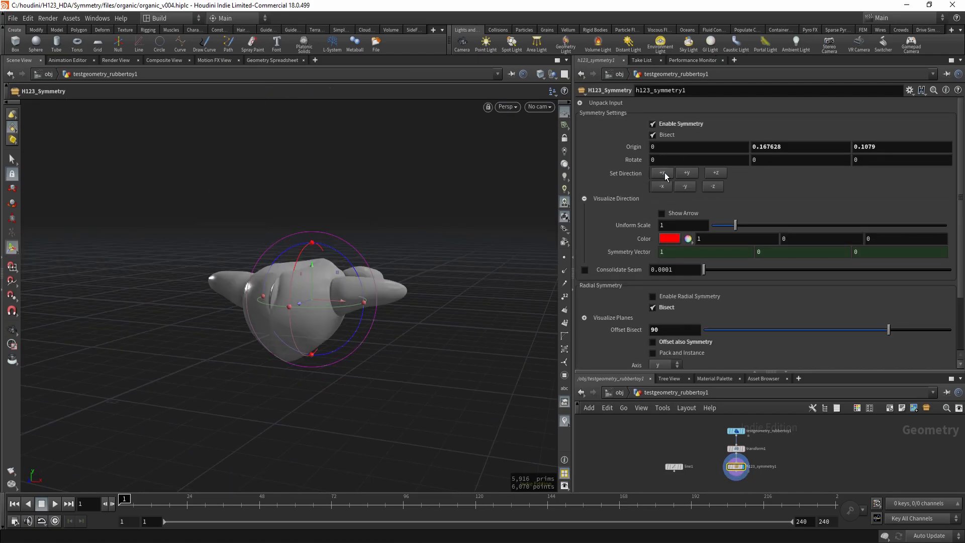
alt+drag(374, 266, 424, 259)
alt+right_drag(331, 306, 399, 304)
alt+drag(399, 304, 394, 295)
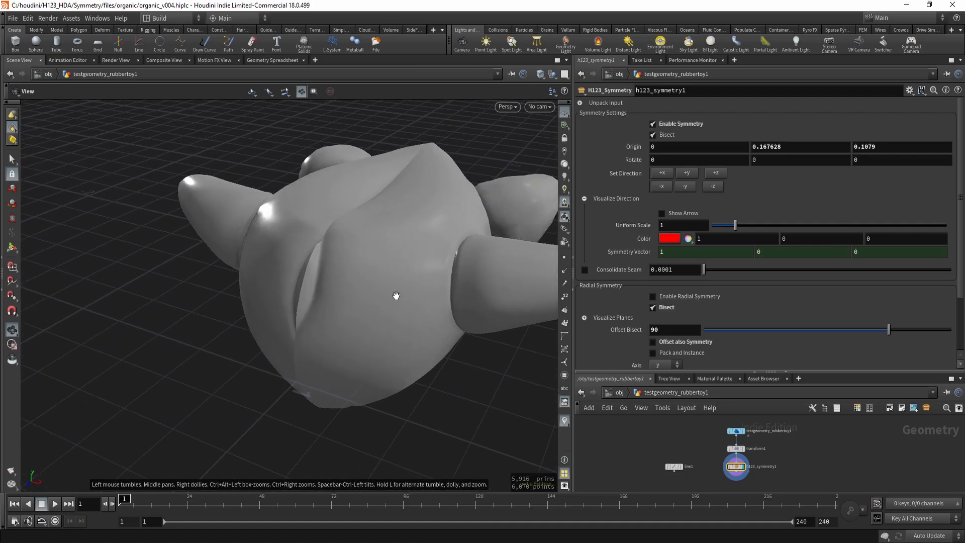
alt+right_drag(394, 295, 375, 297)
alt+middle_drag(375, 297, 344, 294)
Cycle the symmetry direction through -X, +Y, -Y, +Z and -Z to compare the mirrored shapes
click(661, 187)
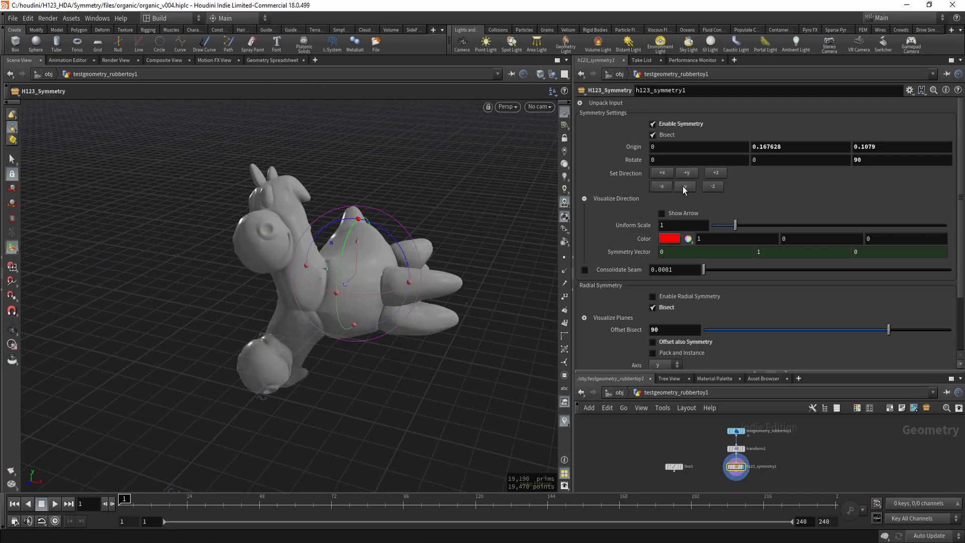
click(683, 186)
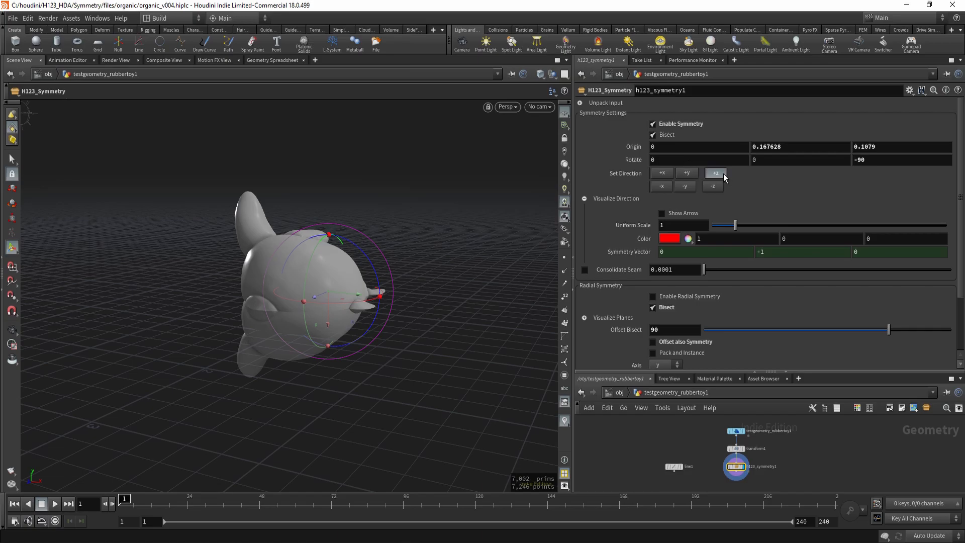
click(724, 177)
click(720, 186)
Set the symmetry plane's Y rotation to 45 degrees and inspect the mirrored toy
alt+drag(353, 295, 394, 289)
middle_drag(780, 162, 780, 161)
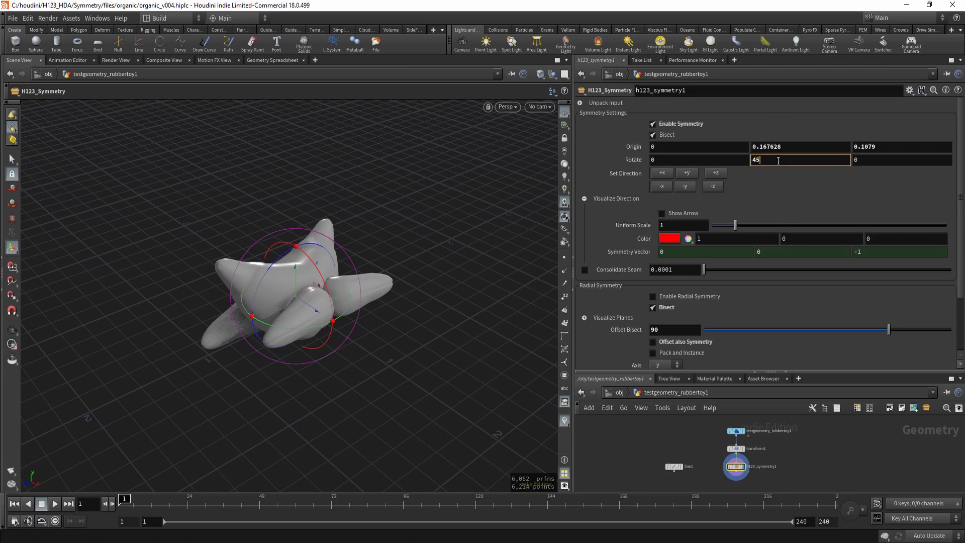
key(Return)
alt+drag(405, 294, 427, 291)
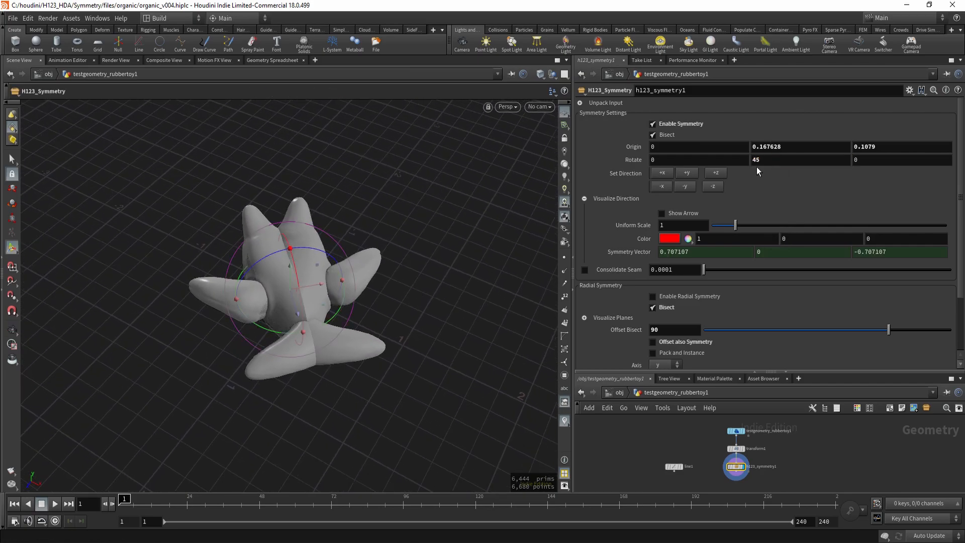
alt+drag(340, 257, 364, 282)
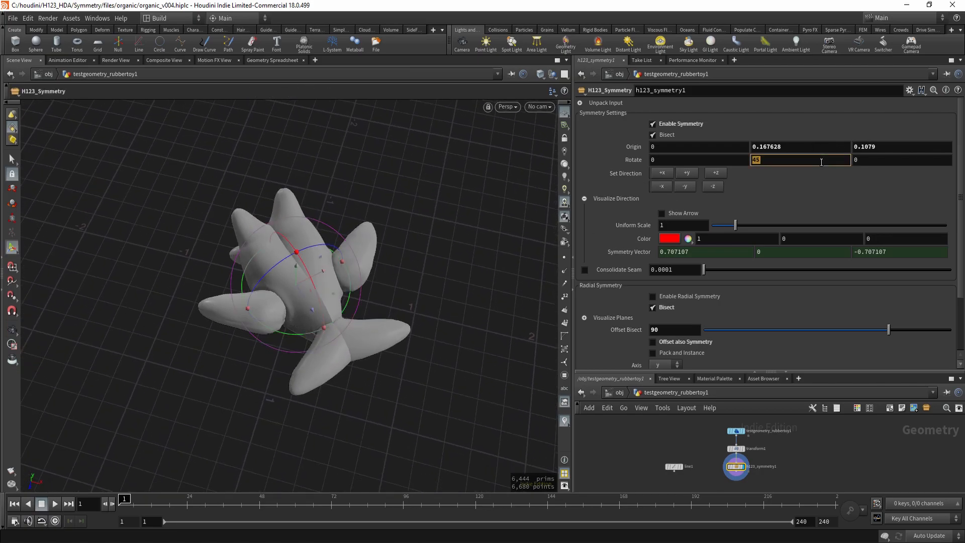
Set the symmetry plane's Y rotation to 30 degrees and view the mirrored toy from another angle
text(30)
key(Return)
alt+drag(247, 254, 260, 235)
Reset the rotation of transform1 and the symmetry plane rotation of h123_symmetry1 to their defaults
drag(713, 444, 760, 455)
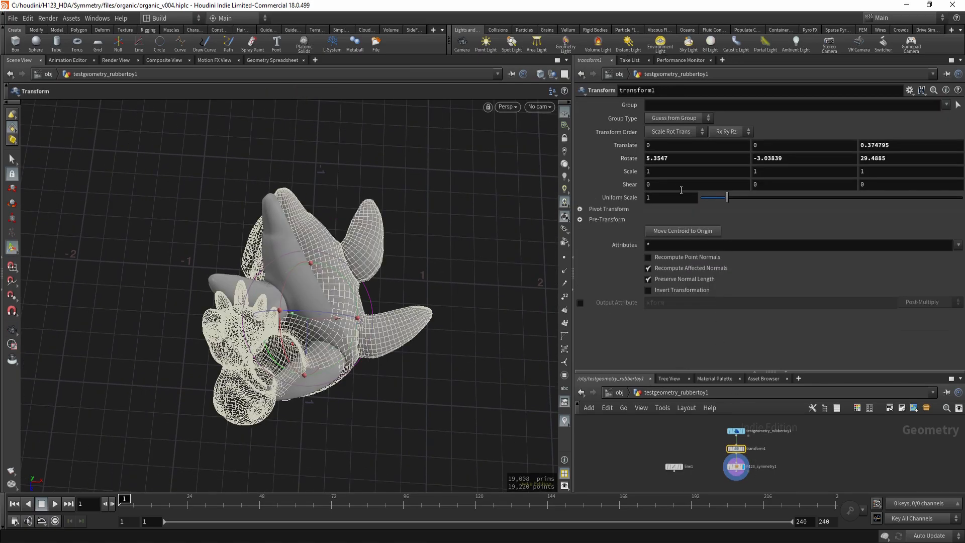
ctrl+middle_click(631, 162)
mouse_move(350, 274)
alt+mouse_down()
mouse_move(371, 318)
mouse_move(354, 271)
alt+mouse_up()
click(740, 476)
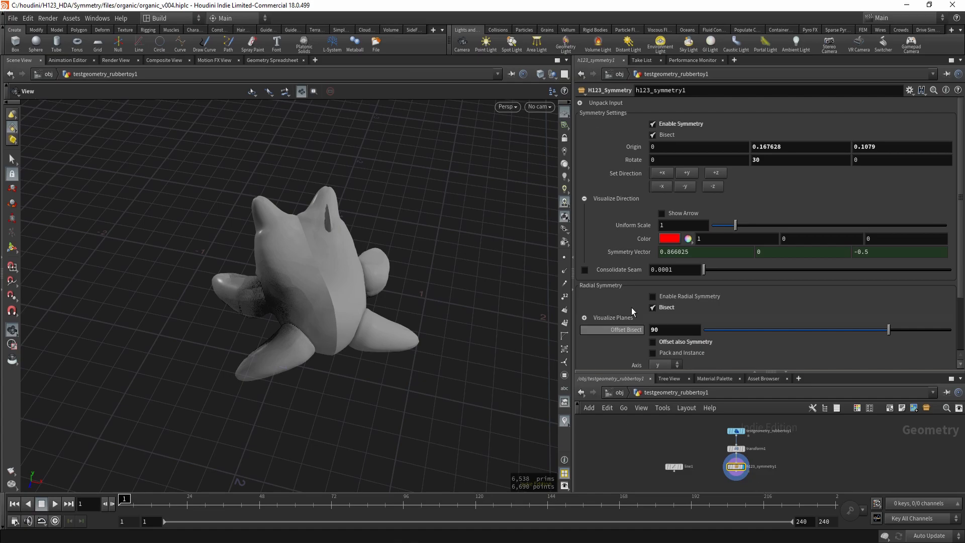
ctrl+middle_click(776, 159)
alt+drag(402, 270, 386, 296)
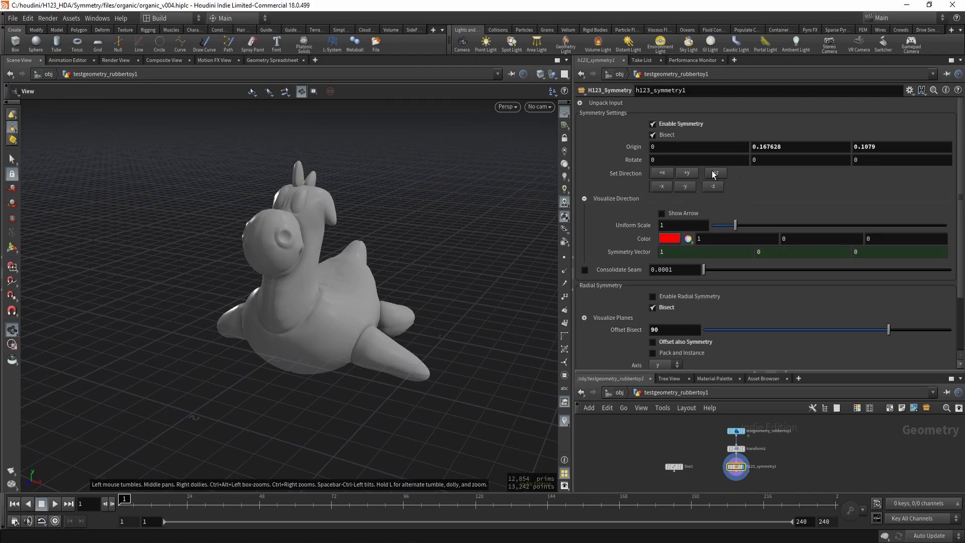
Show the direction arrow for the symmetry plane of h123_symmetry1
alt+drag(360, 267, 246, 207)
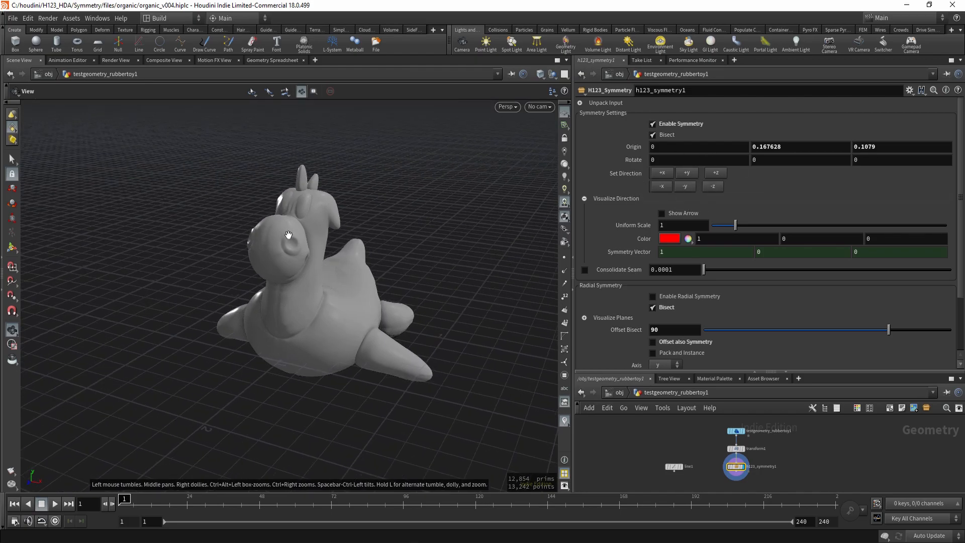
alt+drag(307, 295, 329, 317)
click(672, 212)
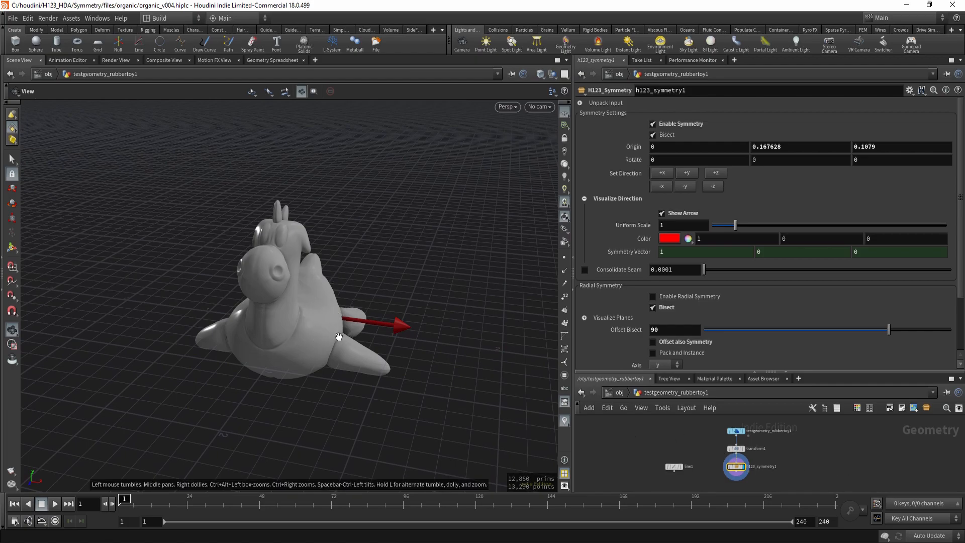
Move the toy in transform1 along X to about 0.179 and inspect the mirrored result in wireframe and shaded display
click(736, 448)
key(Return)
mouse_move(309, 344)
mouse_down()
mouse_move(335, 343)
mouse_move(323, 330)
mouse_move(347, 297)
mouse_move(329, 287)
mouse_move(263, 303)
mouse_move(317, 316)
mouse_move(338, 349)
mouse_move(379, 291)
mouse_up()
key(Escape)
key(shift+w)
scroll(338, 301, up, 3)
key(shift+w)
scroll(317, 317, down, 3)
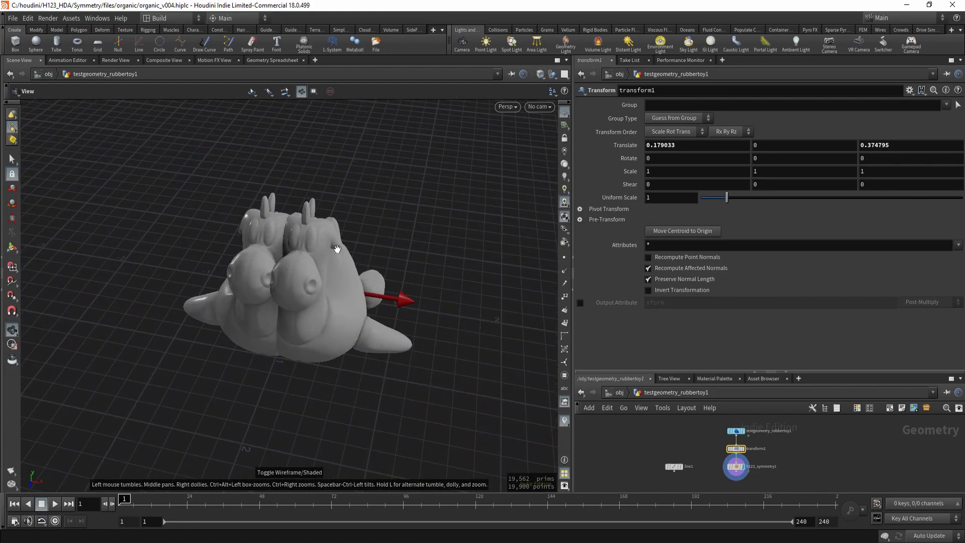
drag(248, 276, 437, 379)
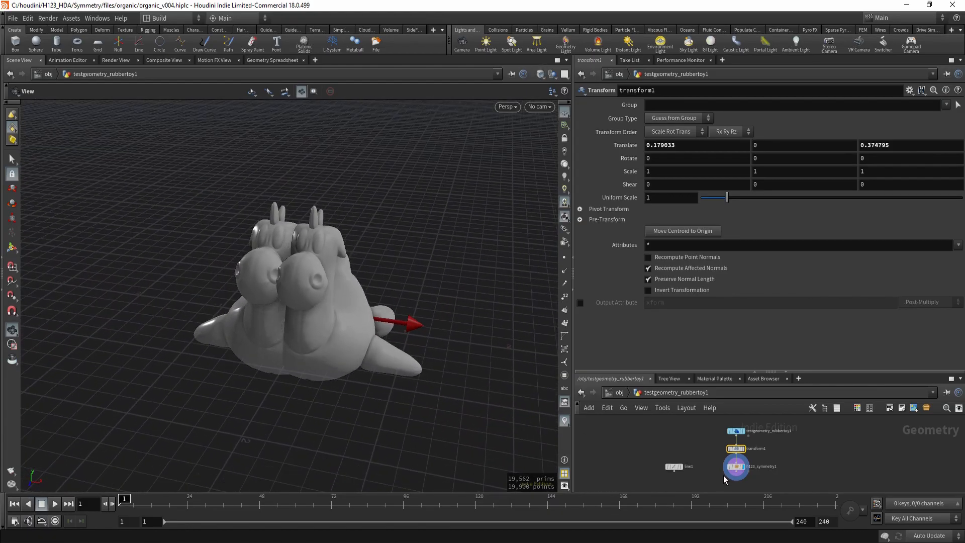
Set the symmetry direction of h123_symmetry1 to -X
drag(749, 468, 751, 463)
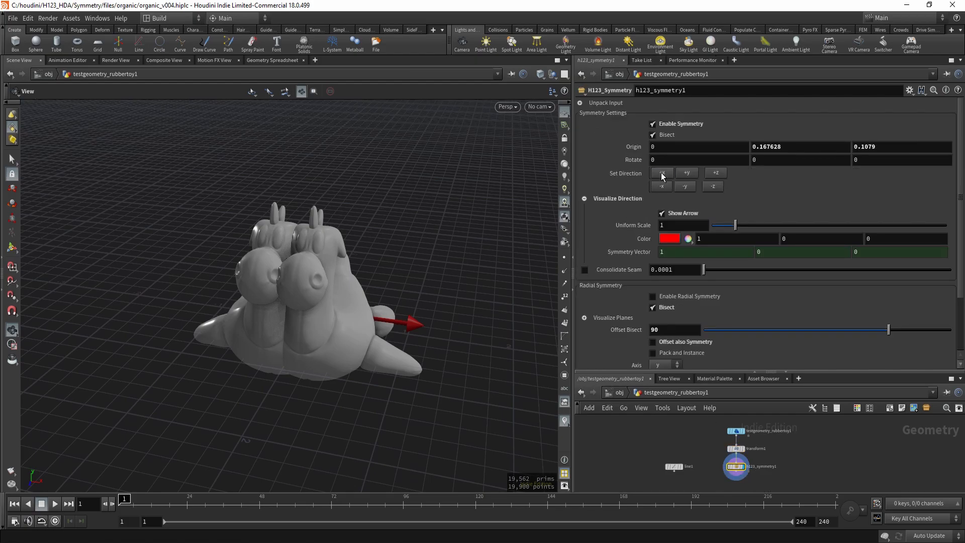
click(662, 186)
middle_drag(356, 315, 407, 288)
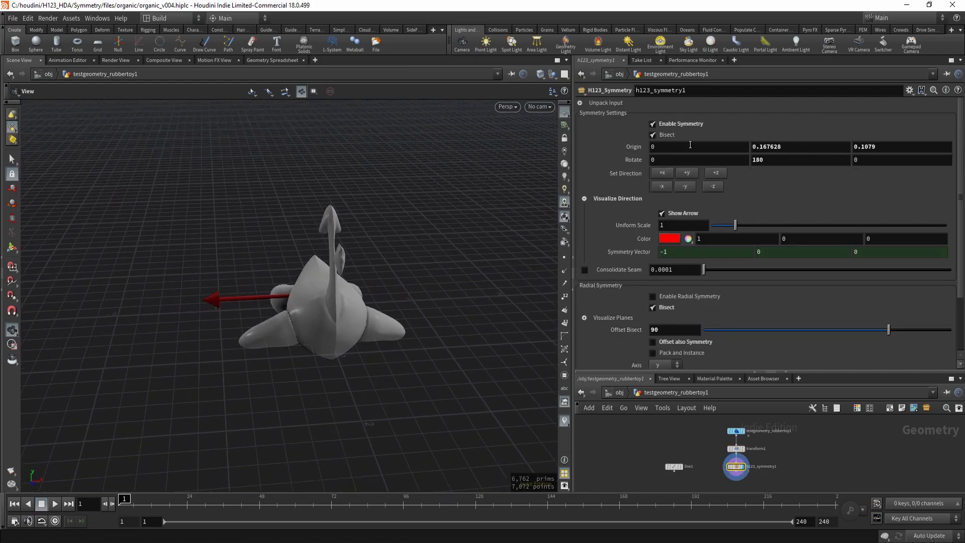
Template the transform1 node so the original toy overlays the mirrored result as a wireframe
scroll(787, 448, up, 2)
key(e)
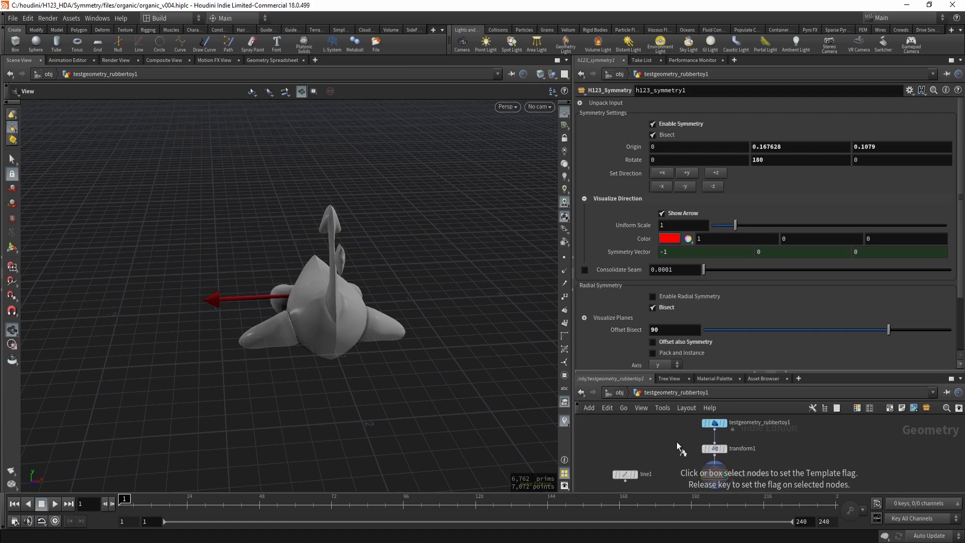
click(726, 451)
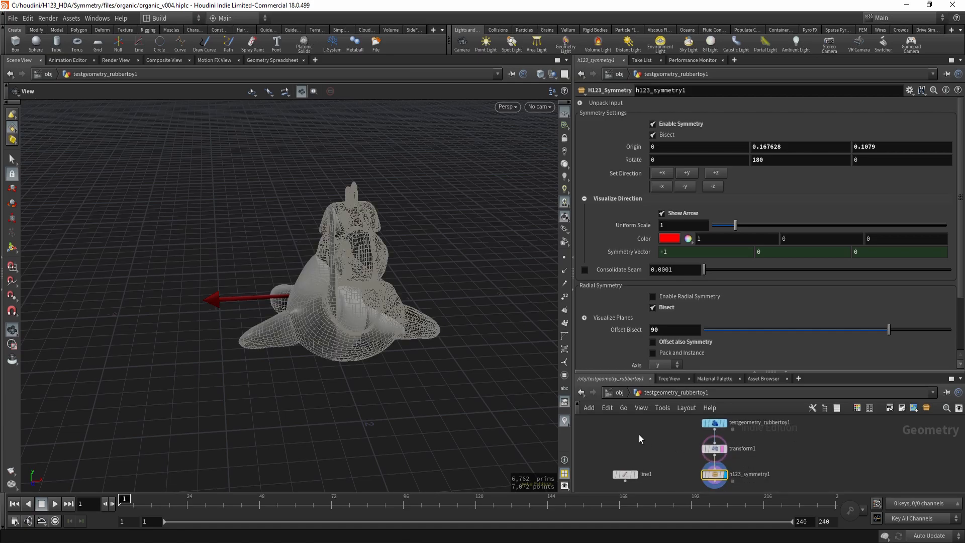
key(e)
drag(680, 438, 762, 457)
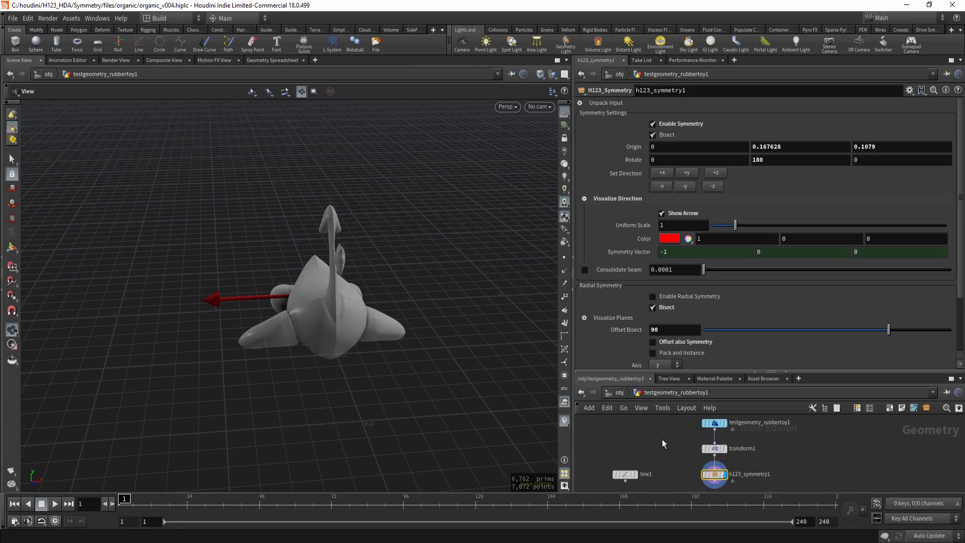
key(e)
drag(664, 441, 773, 460)
drag(302, 293, 261, 274)
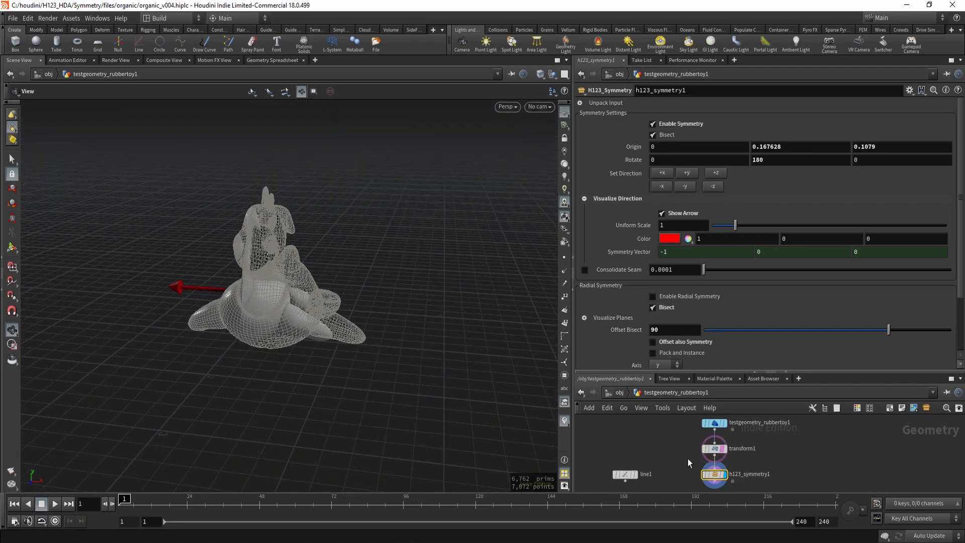
Set the symmetry direction to +Y and enlarge the direction arrow to a uniform scale of 1.61
click(687, 173)
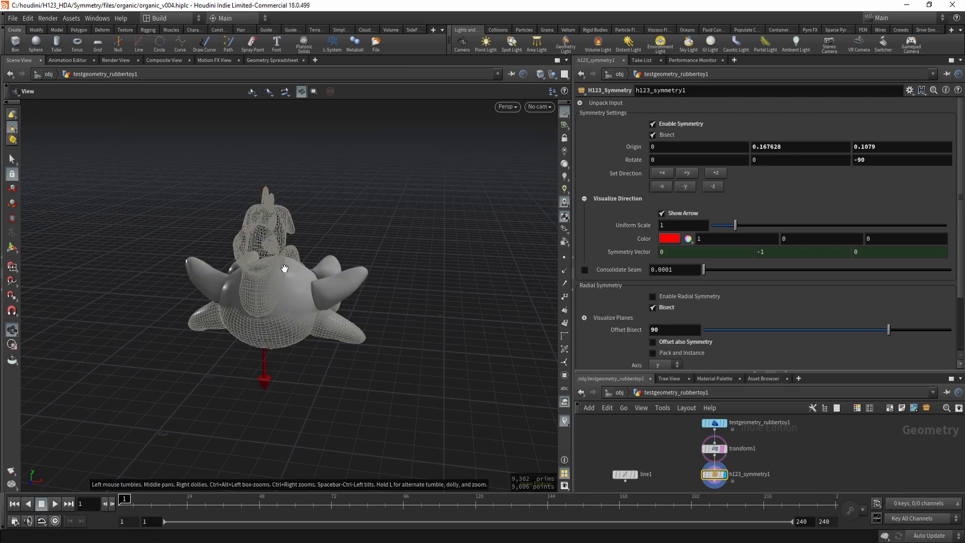
drag(347, 302, 345, 258)
drag(747, 231, 750, 231)
drag(472, 286, 366, 300)
Switch the symmetry direction through +Y and -Y to +Z and compare the mirrored shapes
click(686, 173)
click(687, 188)
drag(318, 271, 448, 317)
click(714, 173)
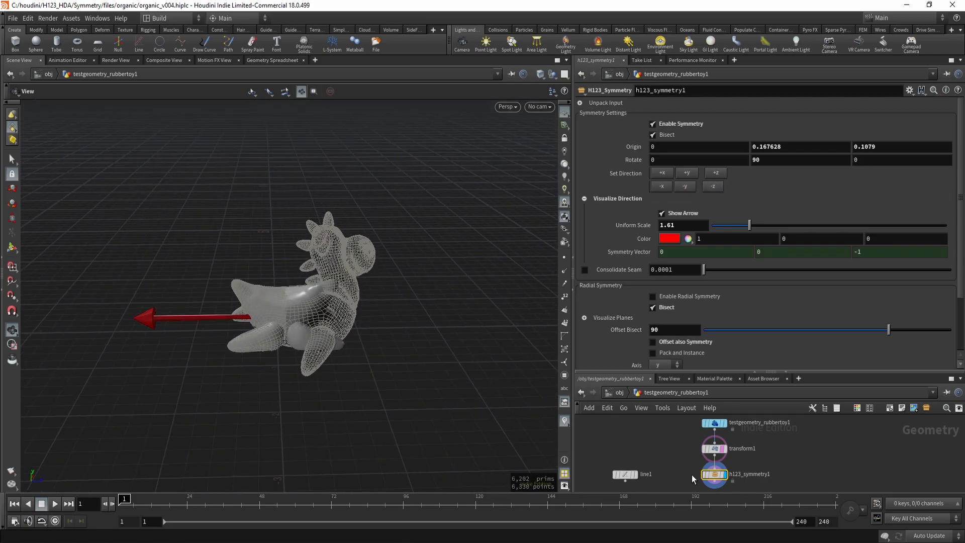
drag(338, 334, 322, 297)
Try a different color on the direction arrow, then restore it to pure red
click(666, 239)
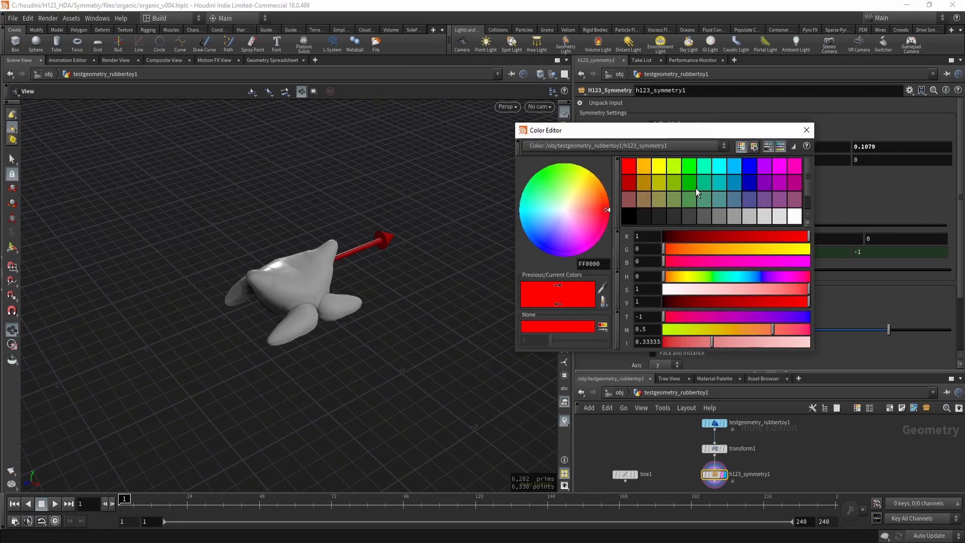
click(743, 163)
click(628, 166)
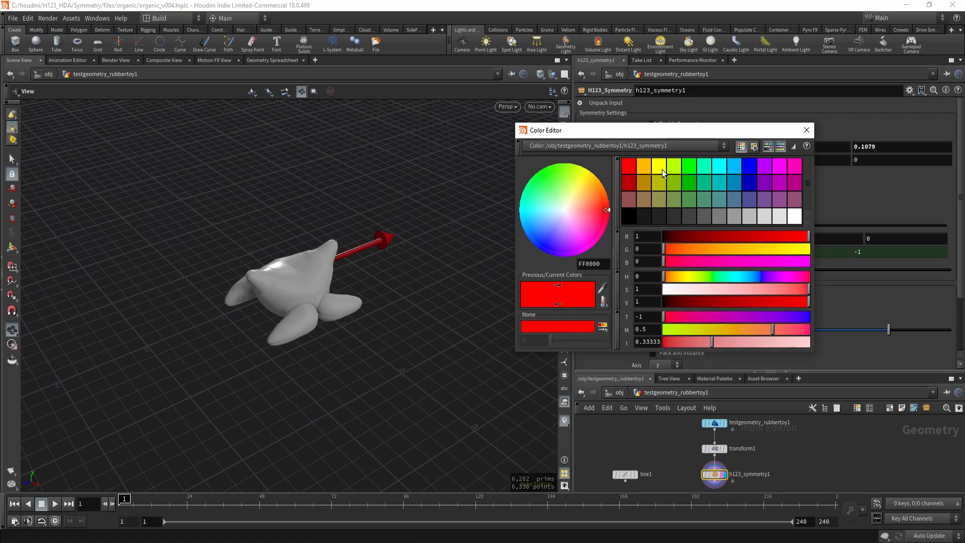
click(807, 130)
drag(302, 261, 279, 263)
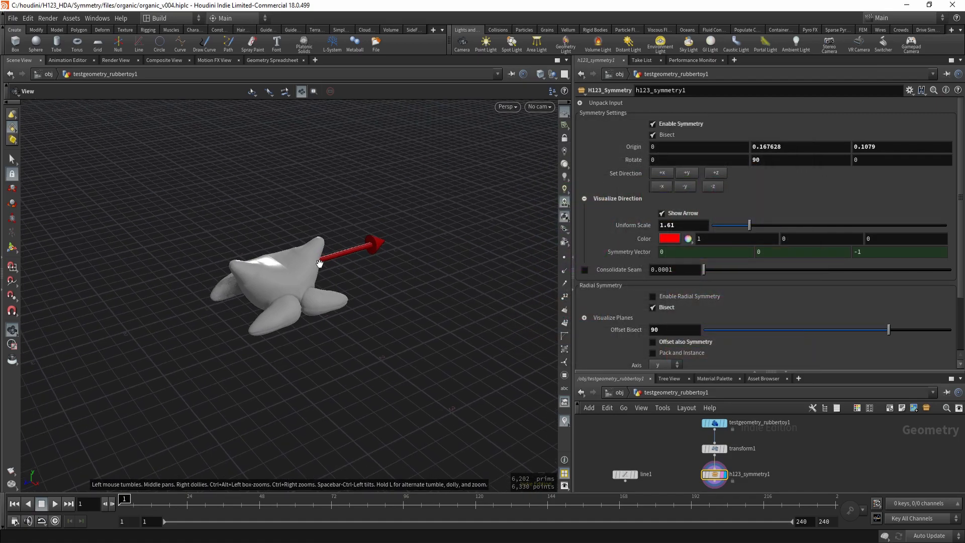
Copy the Symmetry Vector parameter of h123_symmetry1 and paste it as relative references into the Direction of line1
drag(342, 283, 250, 232)
drag(369, 257, 263, 234)
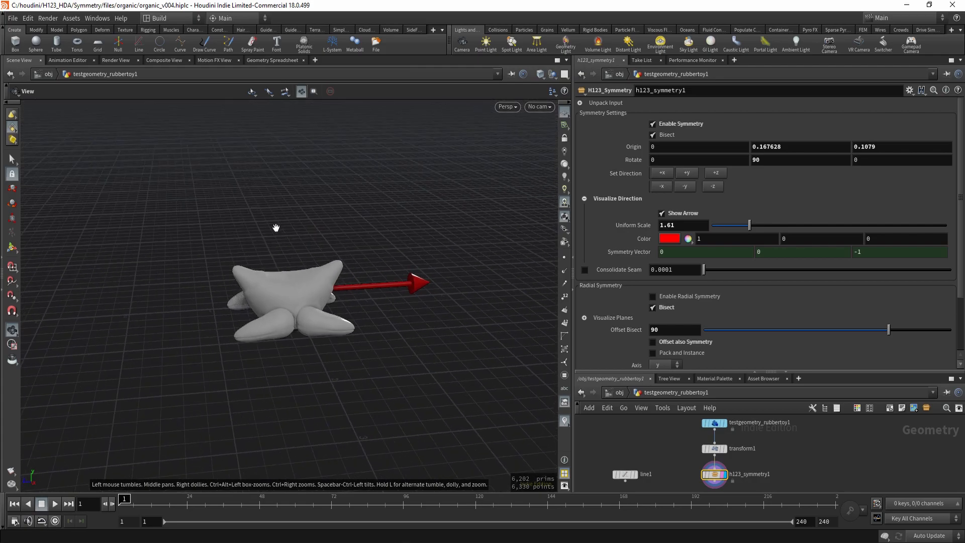
drag(329, 287, 402, 304)
right_click(630, 254)
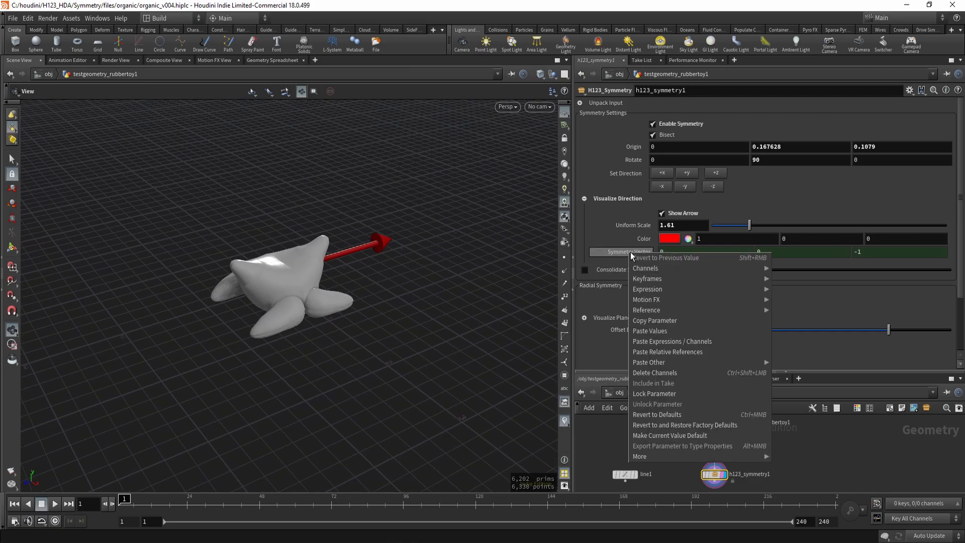
click(654, 321)
click(626, 474)
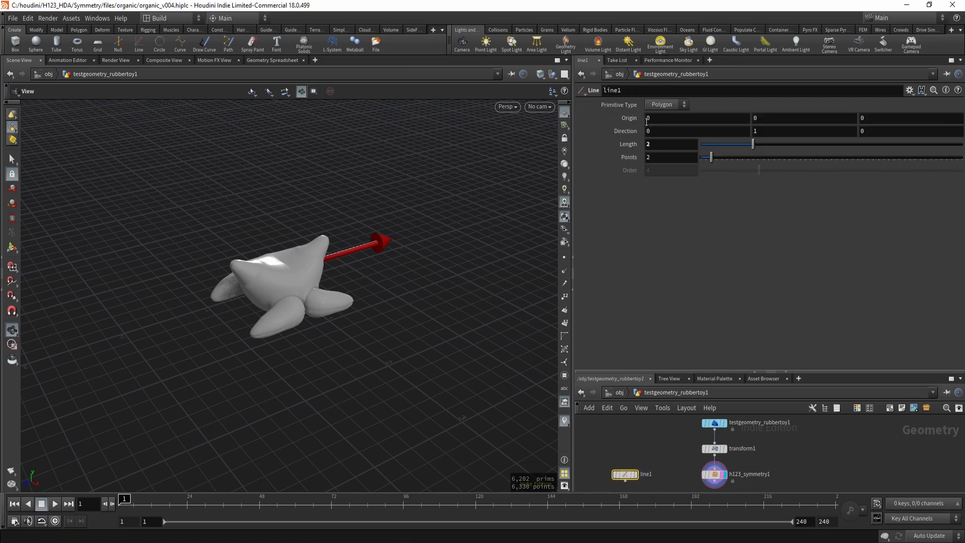
right_click(629, 132)
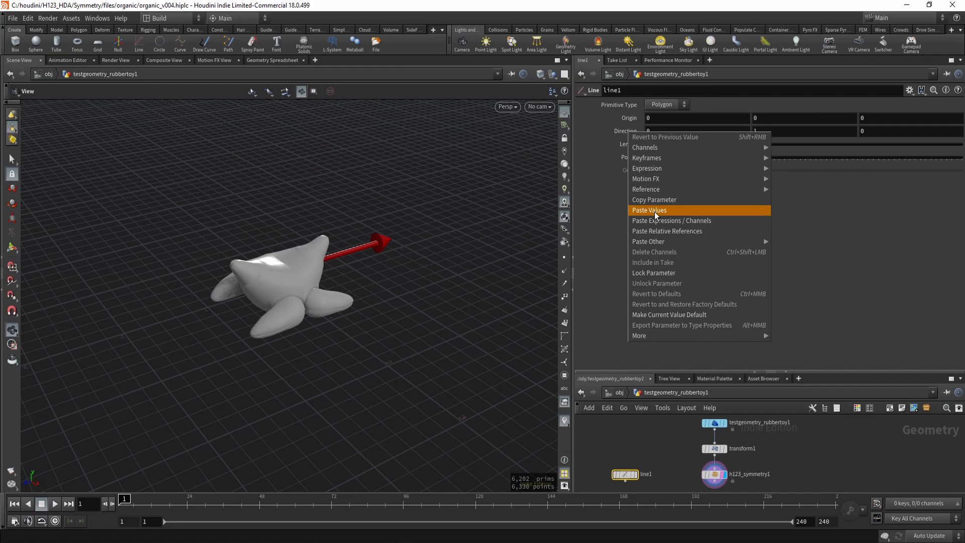
click(659, 230)
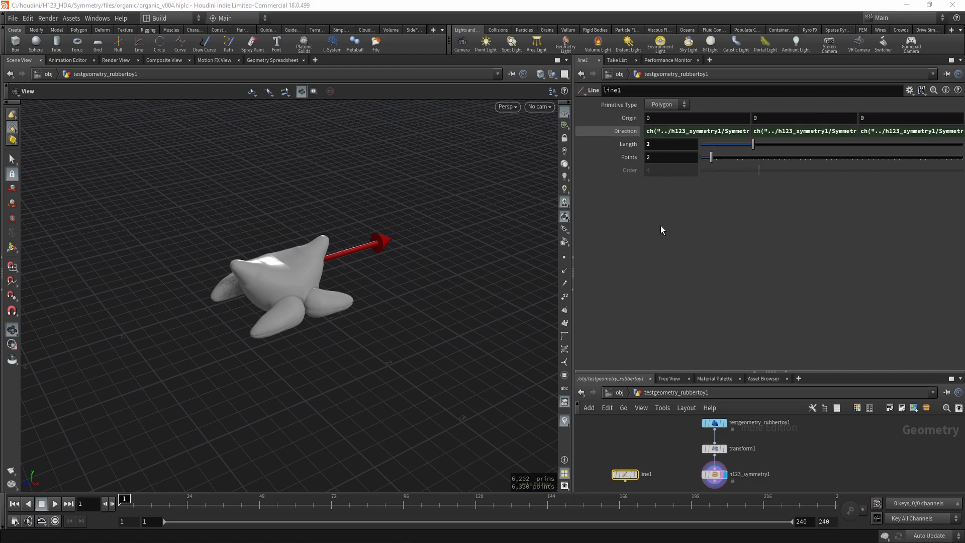
click(623, 131)
Template line1 so the line is displayed together with the mirrored toy
drag(325, 322, 302, 322)
key(e)
drag(658, 443, 618, 485)
drag(459, 352, 337, 261)
Rotate the symmetry plane freely to about -294.23, 36.91, -332.79 degrees and check the direction of line1
click(714, 474)
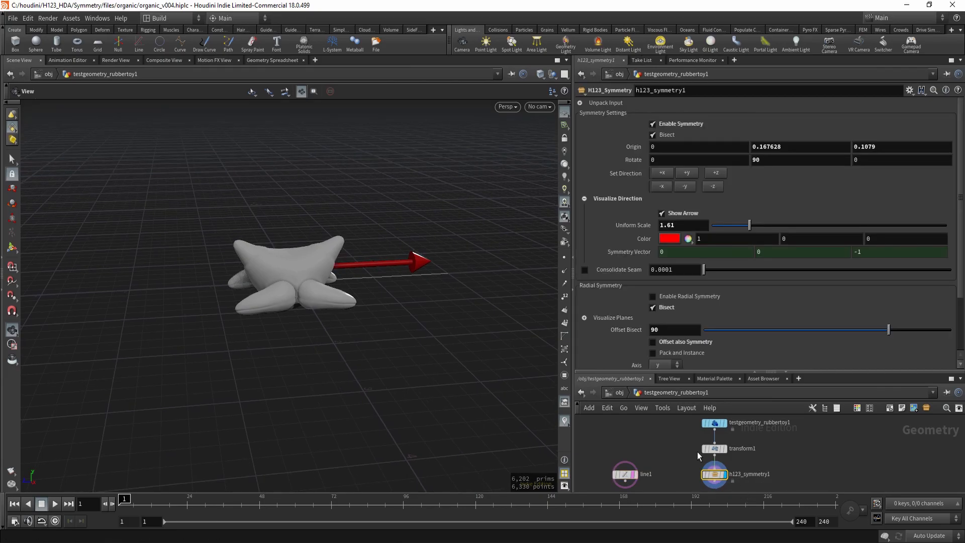
key(Return)
drag(269, 228, 384, 287)
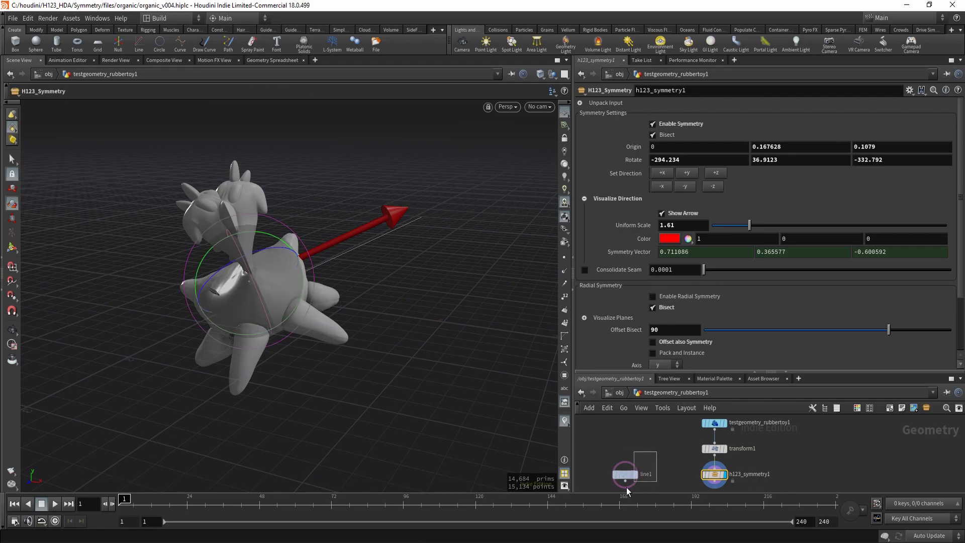
click(634, 479)
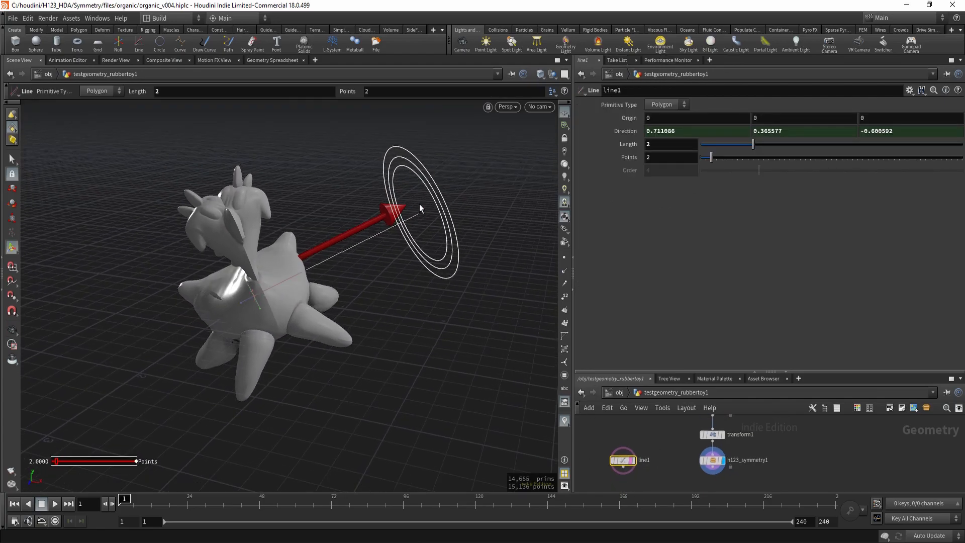
alt+drag(392, 301, 372, 317)
Try rotating the symmetry plane to about -305.31, 22.61, -313.47 degrees with the Symmetry Vector's expressions removed
click(714, 459)
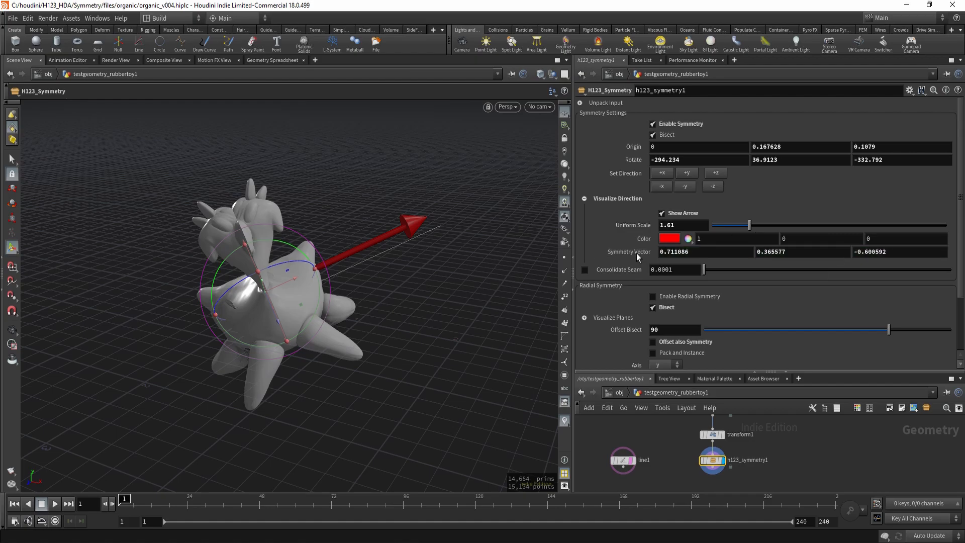
alt+drag(381, 286, 367, 282)
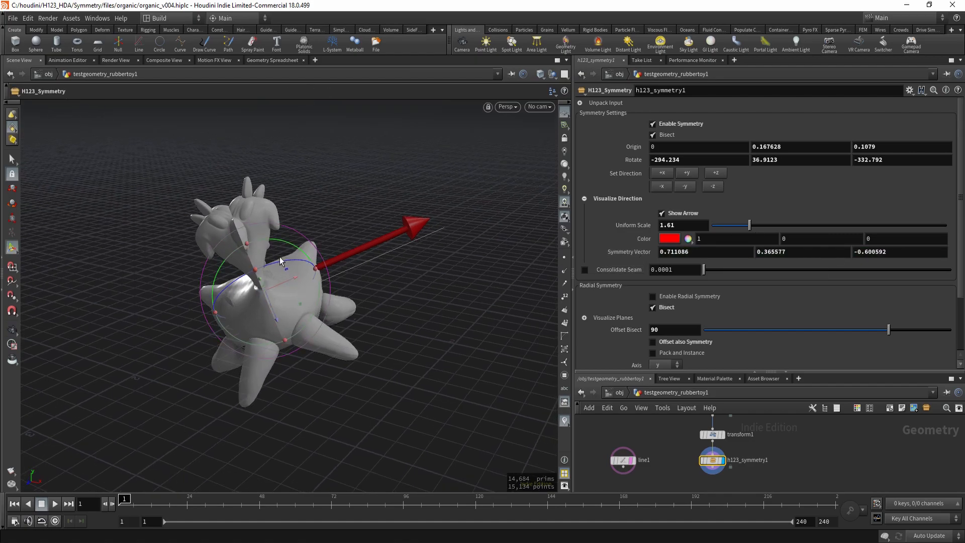
drag(309, 285, 281, 267)
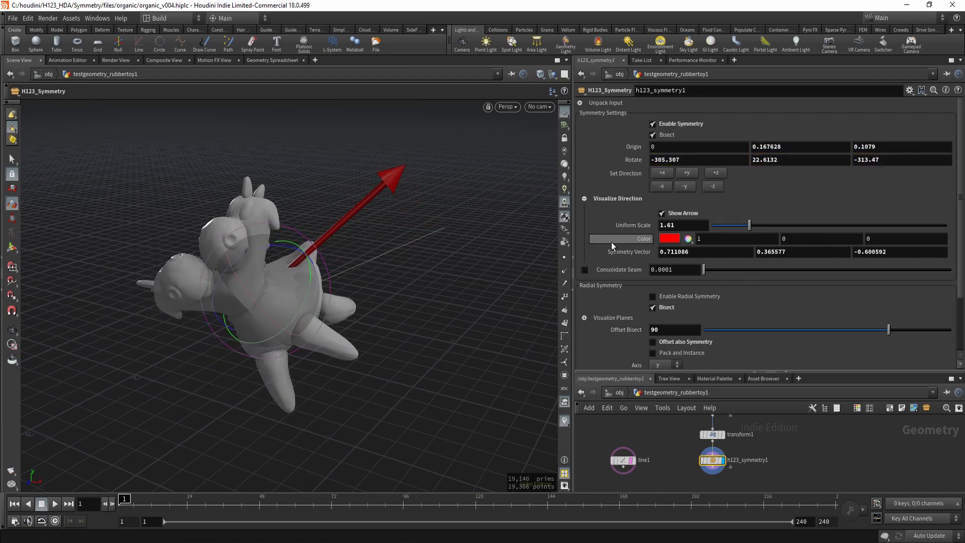
Revert the Symmetry Vector to its default expressions and rotate the symmetry plane to about -292.92, 31.15, -331.54 degrees
right_click(625, 253)
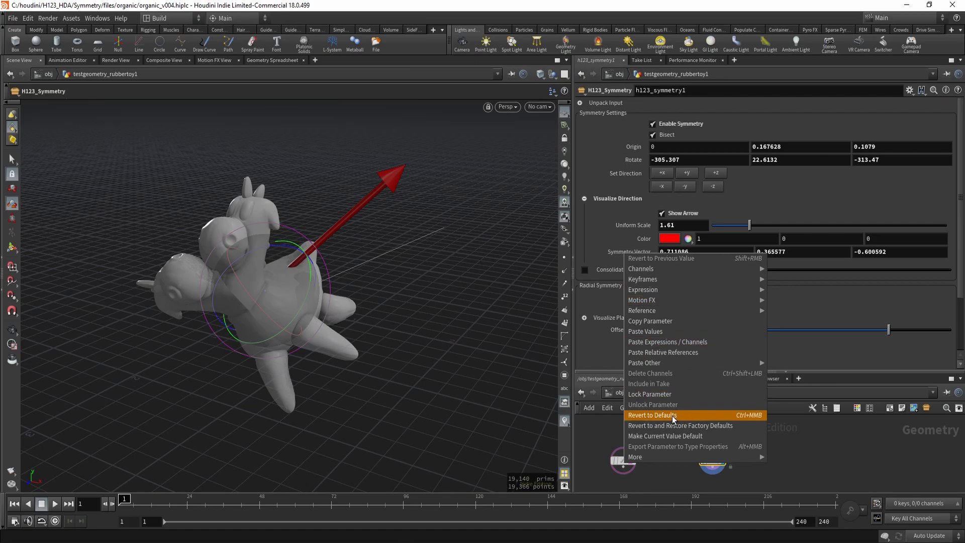
click(628, 251)
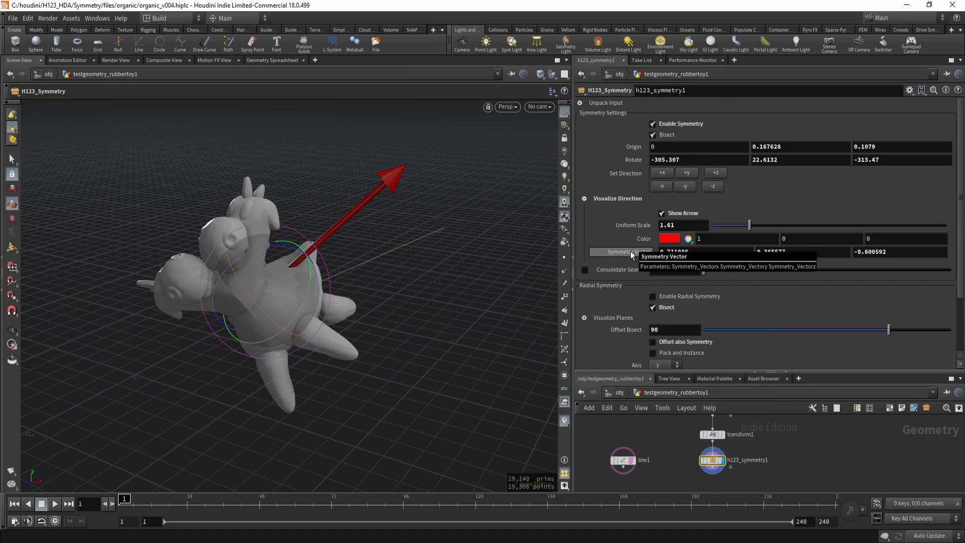
ctrl+middle_click(631, 252)
mouse_move(358, 294)
alt+mouse_down()
mouse_move(343, 278)
mouse_move(356, 277)
alt+mouse_up()
drag(279, 268, 298, 291)
alt+drag(297, 290, 391, 278)
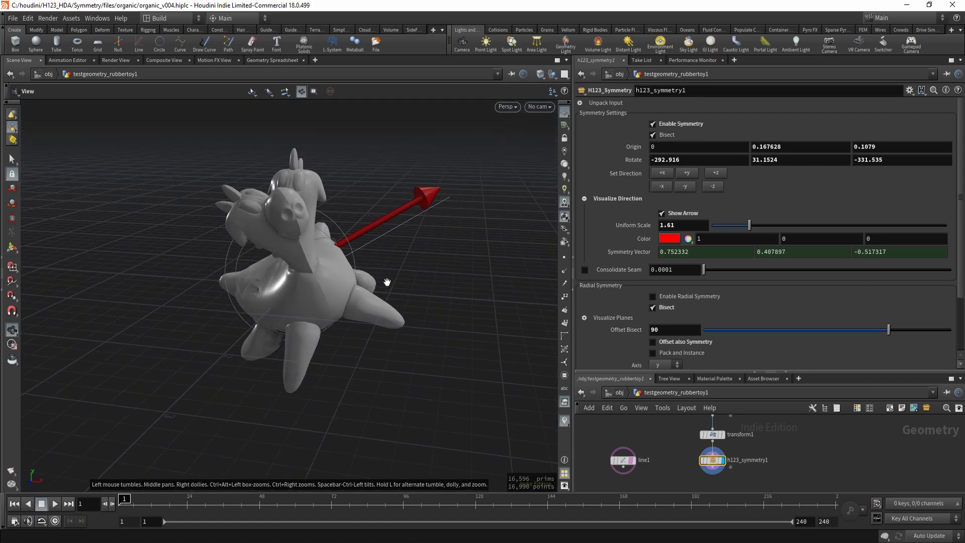
Hide the direction arrow of h123_symmetry1 and look at the mirrored toy up close
alt+right_drag(391, 278, 418, 304)
click(664, 213)
alt+drag(417, 291, 397, 297)
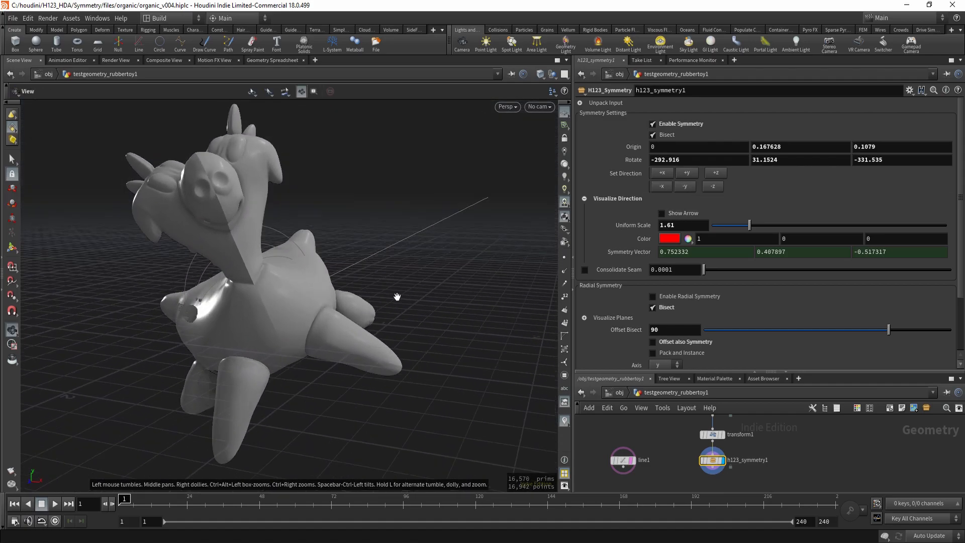
Turn on the display of unshared edges in the viewport to check the mirror seam
alt+middle_drag(297, 274, 313, 286)
key(d)
click(338, 353)
click(349, 365)
key(d)
alt+drag(327, 295, 354, 320)
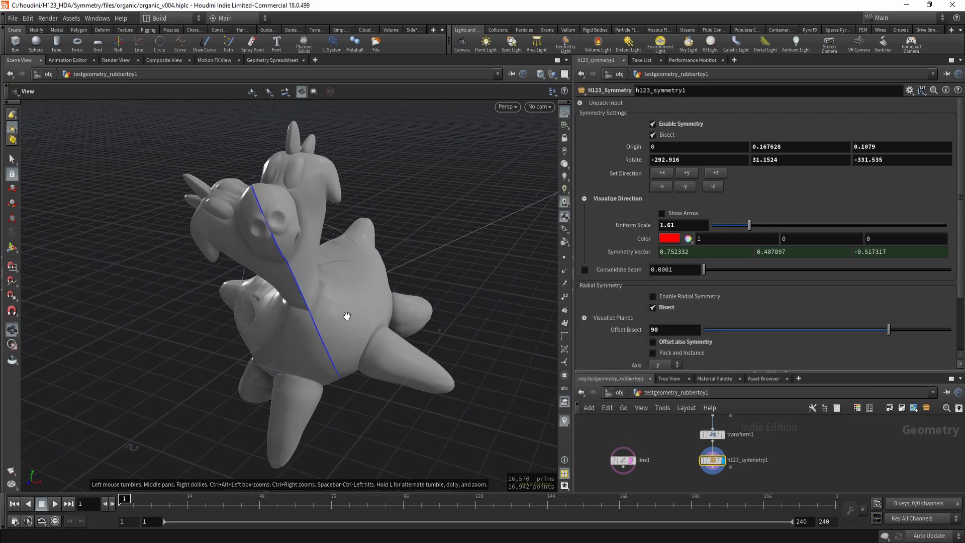
Select the toy's mirrored body half and try moving it by about 0.46, 0.39, -0.40 to test the seam
alt+right_drag(355, 320, 319, 269)
alt+drag(318, 270, 358, 276)
double_click(372, 278)
alt+middle_drag(398, 287, 359, 291)
key(t)
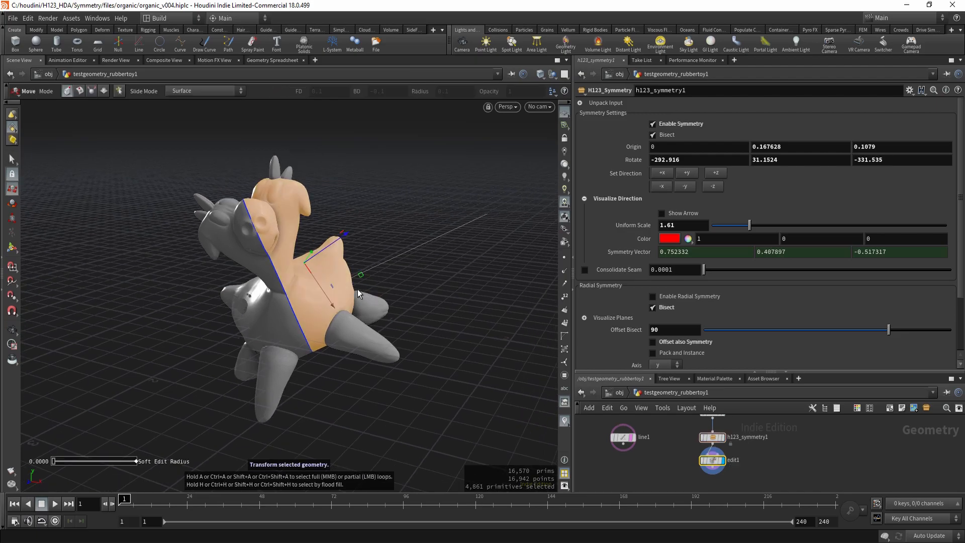
drag(308, 273, 356, 253)
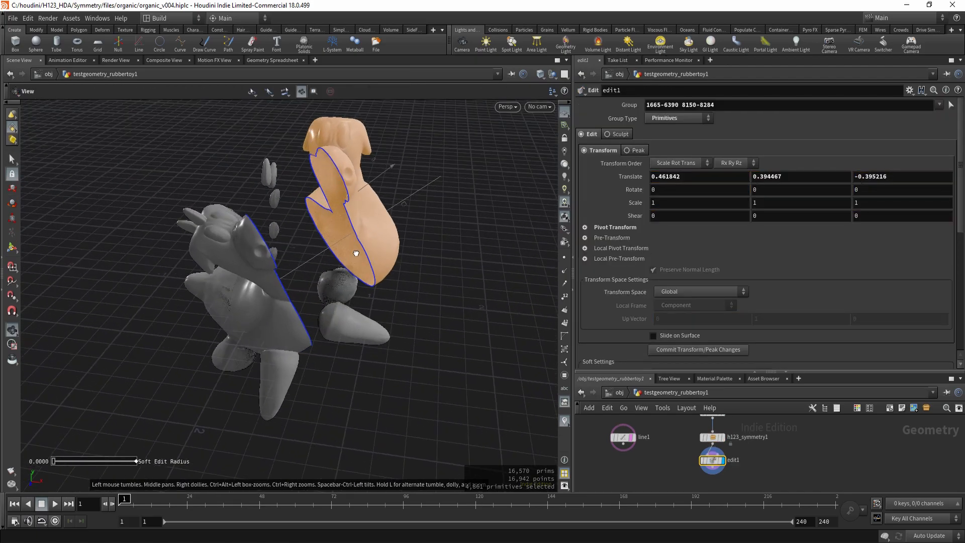
Undo the move of the body half and delete the edit1 node
key(ctrl+z)
key(Delete)
drag(677, 435, 716, 454)
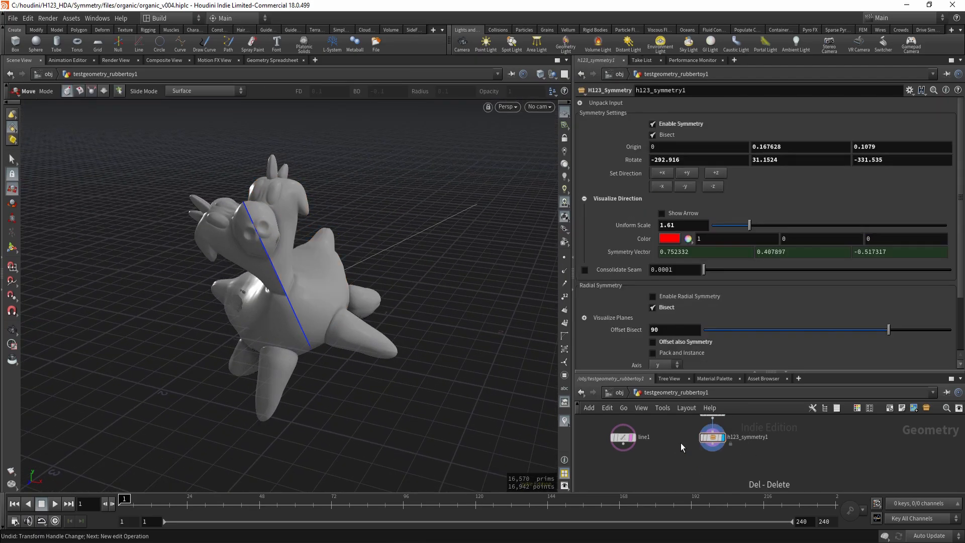
Enable Consolidate Seam in the symmetry settings and select the connected body to check that both halves are joined
alt+drag(302, 259, 246, 210)
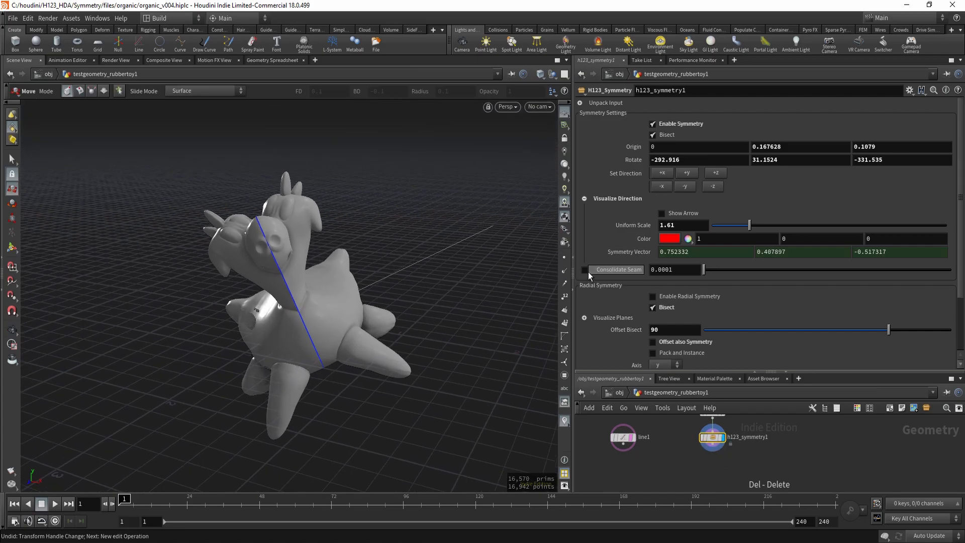
click(585, 272)
alt+drag(292, 322, 281, 291)
alt+right_drag(281, 292, 323, 326)
key(s)
click(360, 347)
double_click(360, 347)
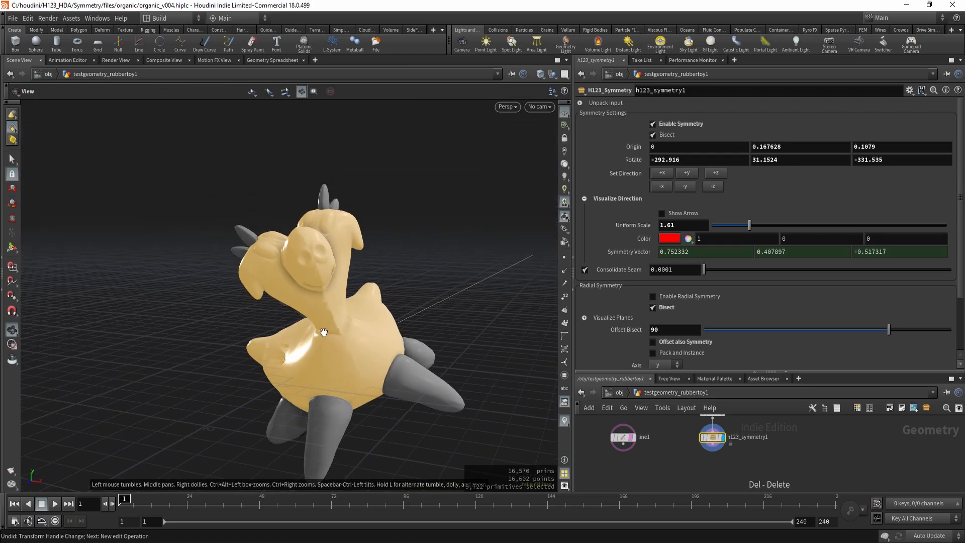
alt+drag(324, 326, 336, 317)
mouse_move(435, 318)
alt+mouse_down()
mouse_move(407, 326)
mouse_move(443, 334)
alt+mouse_up()
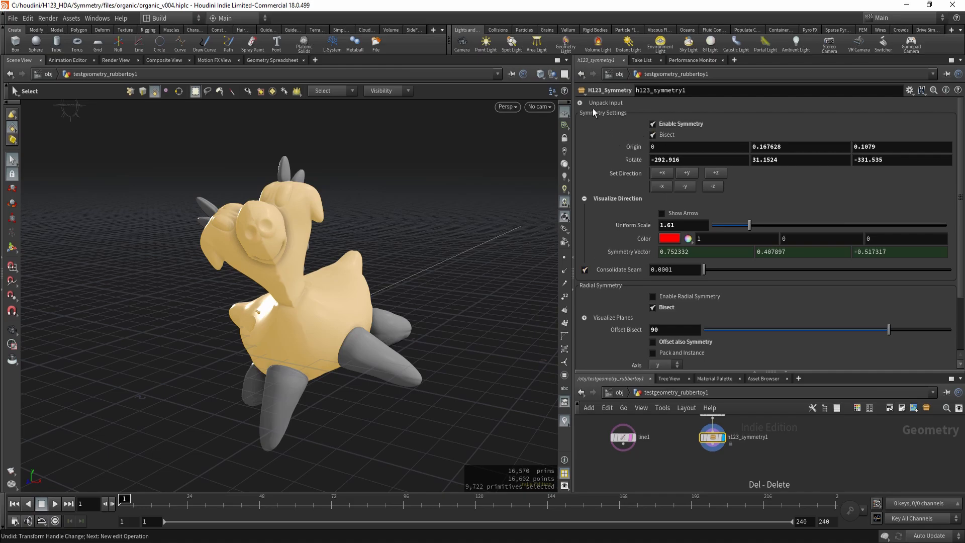
alt+drag(347, 312, 369, 310)
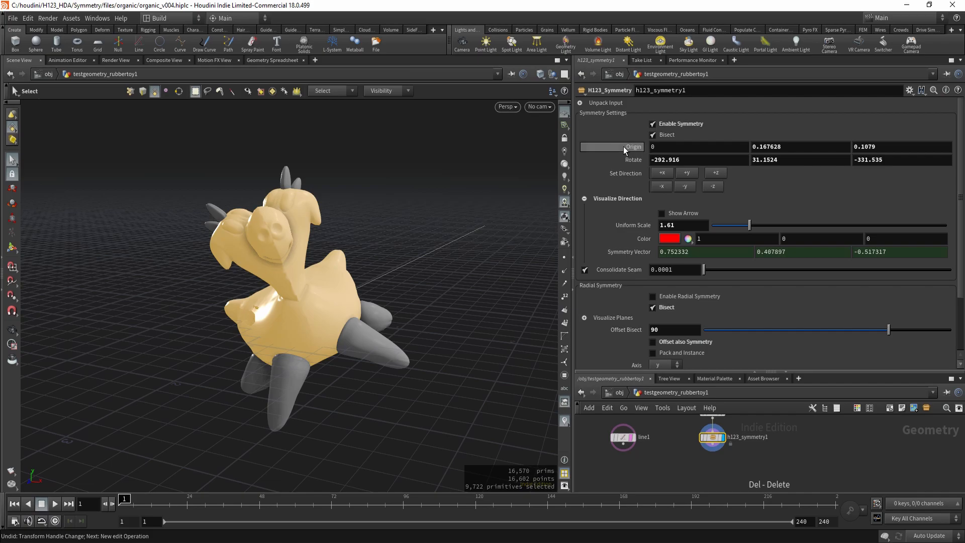
alt+drag(406, 291, 405, 270)
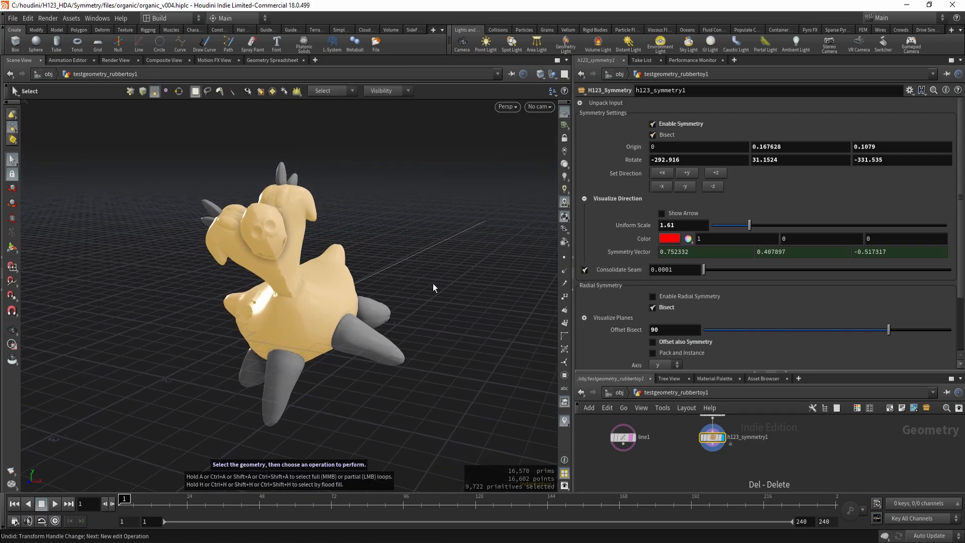
alt+drag(368, 264, 413, 293)
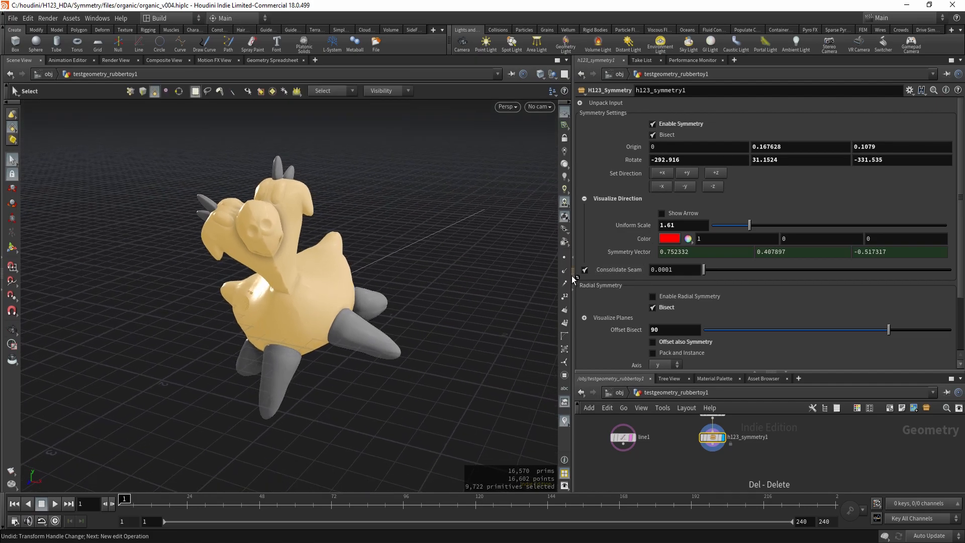
alt+drag(355, 258, 360, 189)
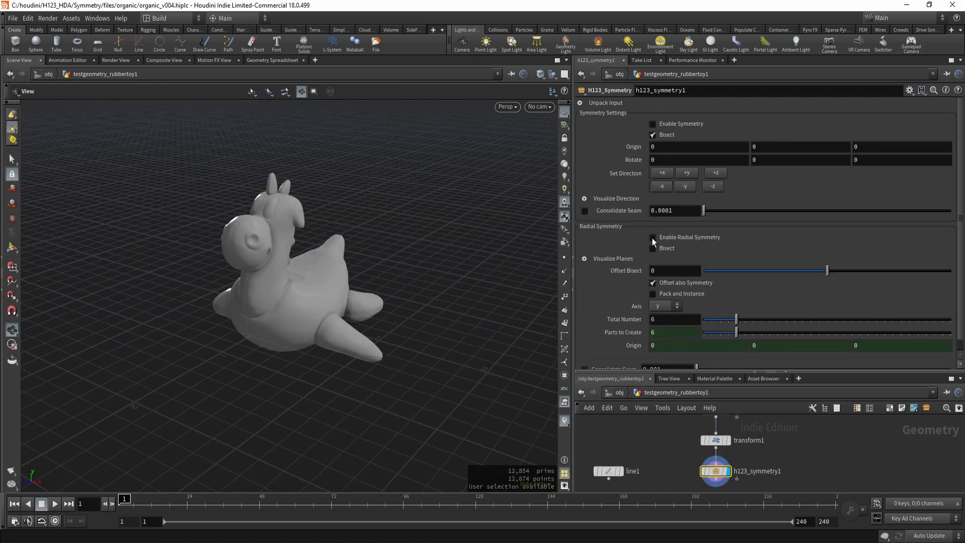
Enable Radial Symmetry on h123_symmetry1 and briefly bring up the handle of transform1 in the viewport
click(652, 237)
drag(307, 301, 334, 314)
click(716, 441)
key(Return)
key(Escape)
click(715, 471)
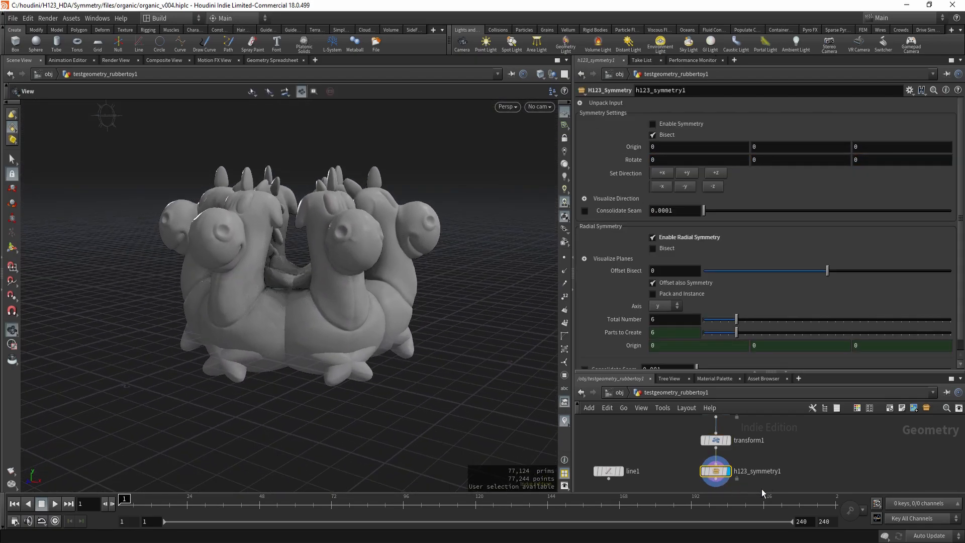
Enable Bisect for the radial symmetry and set Offset Bisect to 40
click(667, 252)
drag(302, 327, 242, 178)
drag(358, 338, 370, 302)
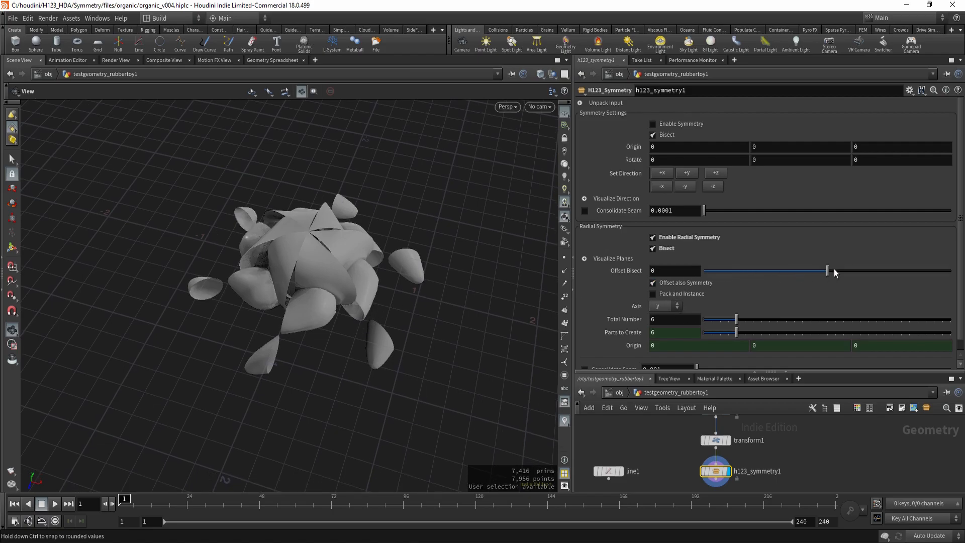
drag(826, 270, 854, 264)
drag(271, 240, 272, 151)
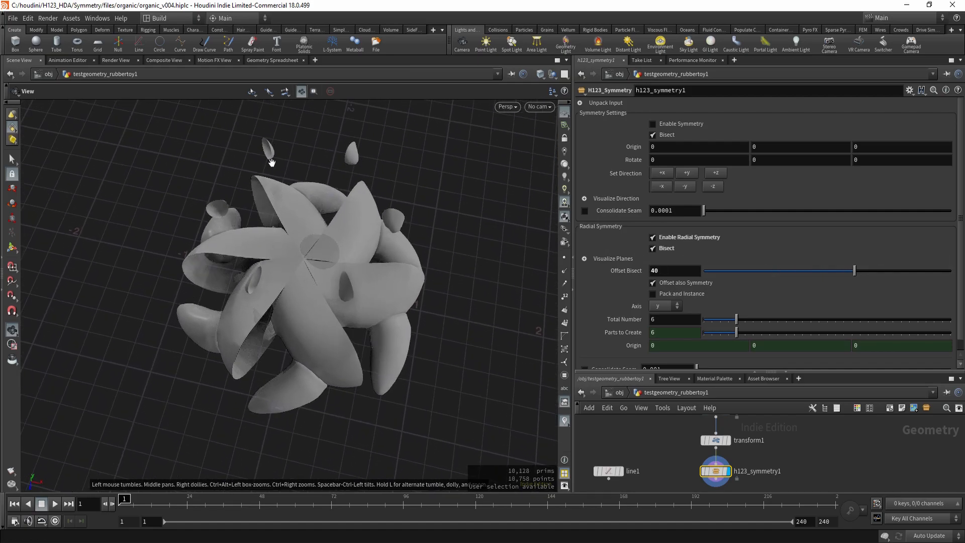
drag(290, 326, 298, 207)
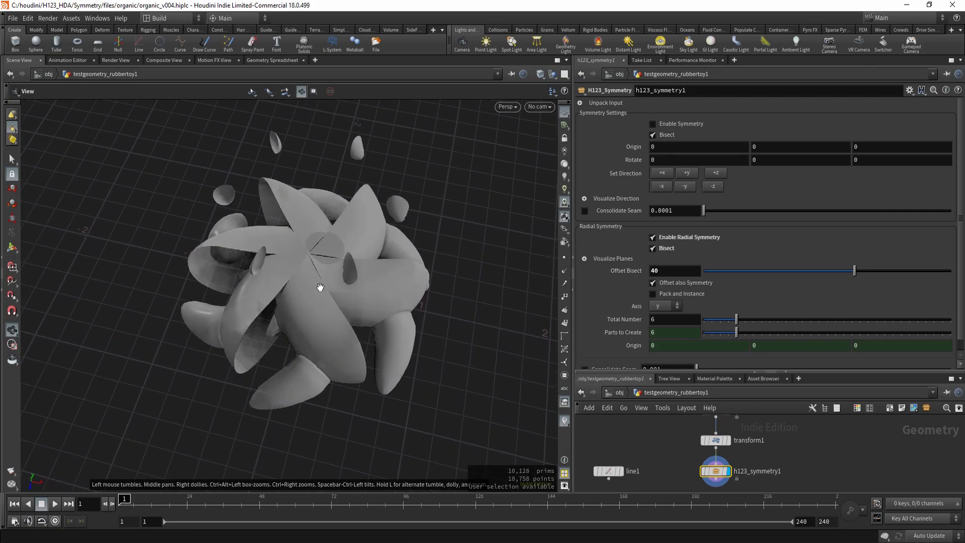
Show only the bisected portion under Visualize Planes and display transform1 as a template for comparison
click(584, 258)
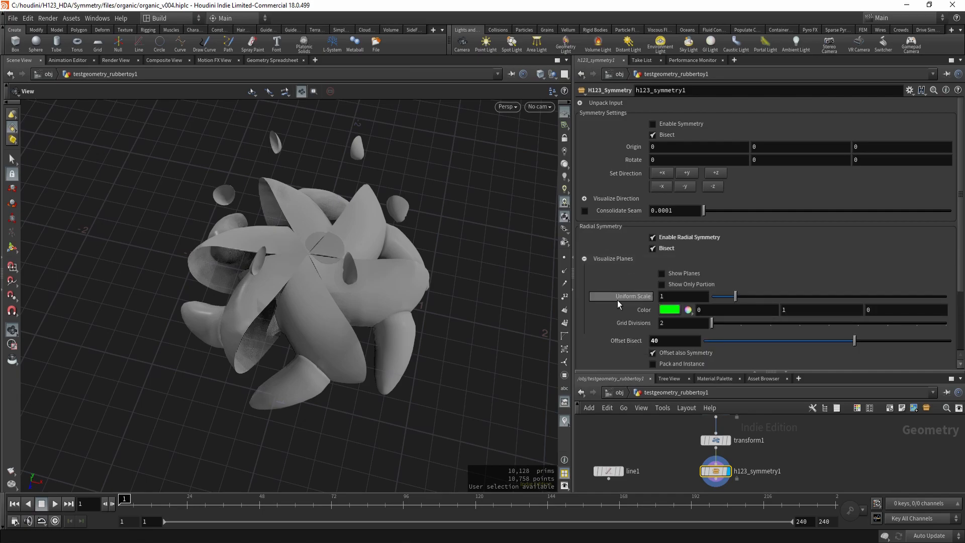
click(679, 285)
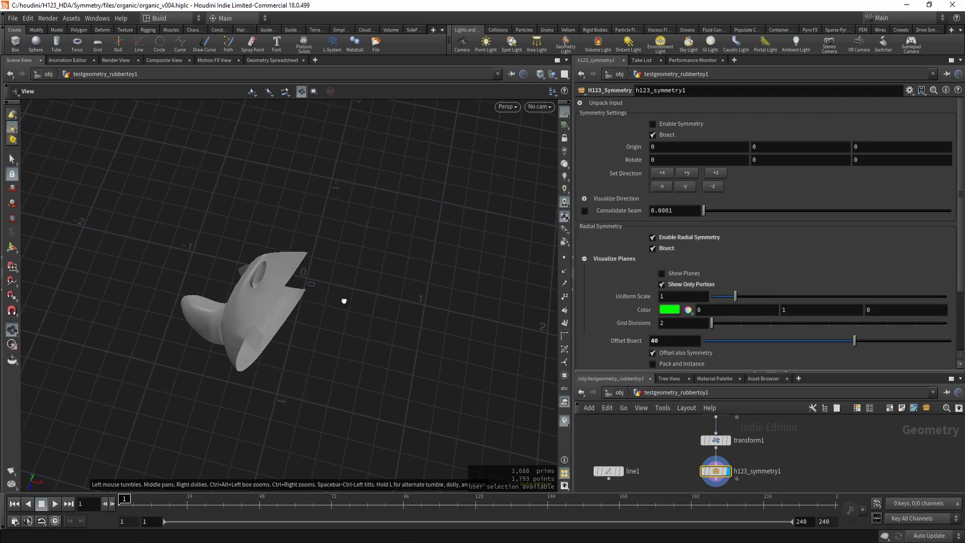
click(723, 441)
drag(330, 334, 311, 320)
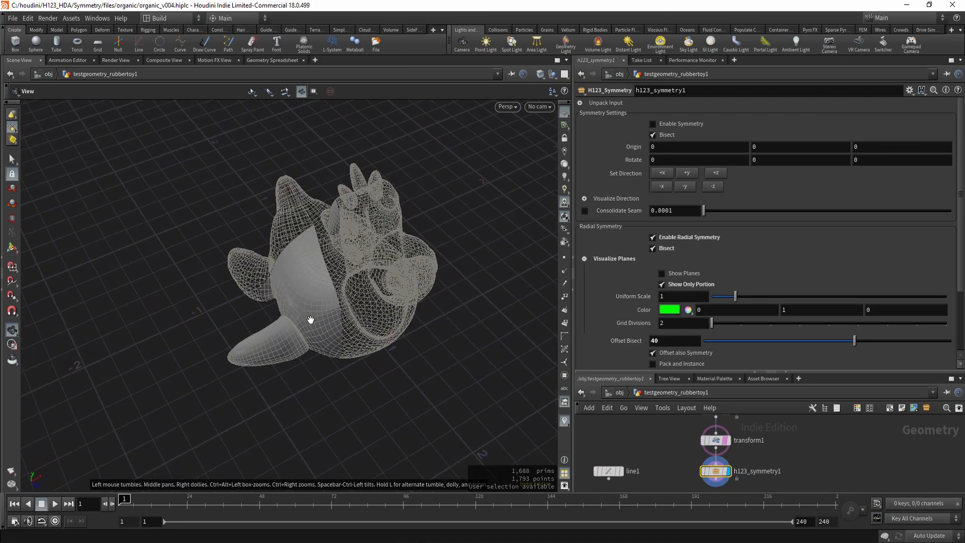
Turn on Show Planes for the radial symmetry and look at the cutting planes around the portion
click(680, 273)
drag(332, 262, 387, 270)
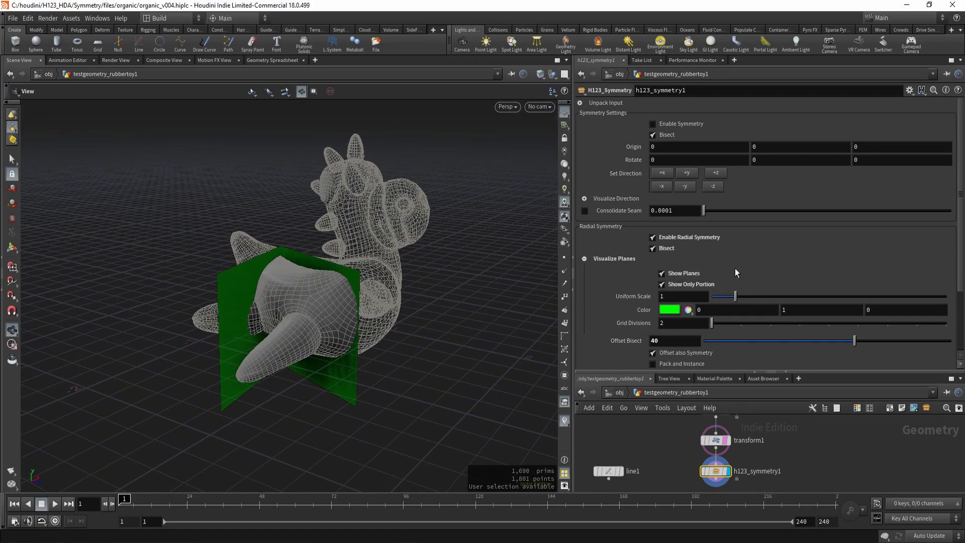
drag(320, 292, 332, 352)
Turn off the template display of transform1 to examine the portion between its planes, and turn it back on
click(724, 471)
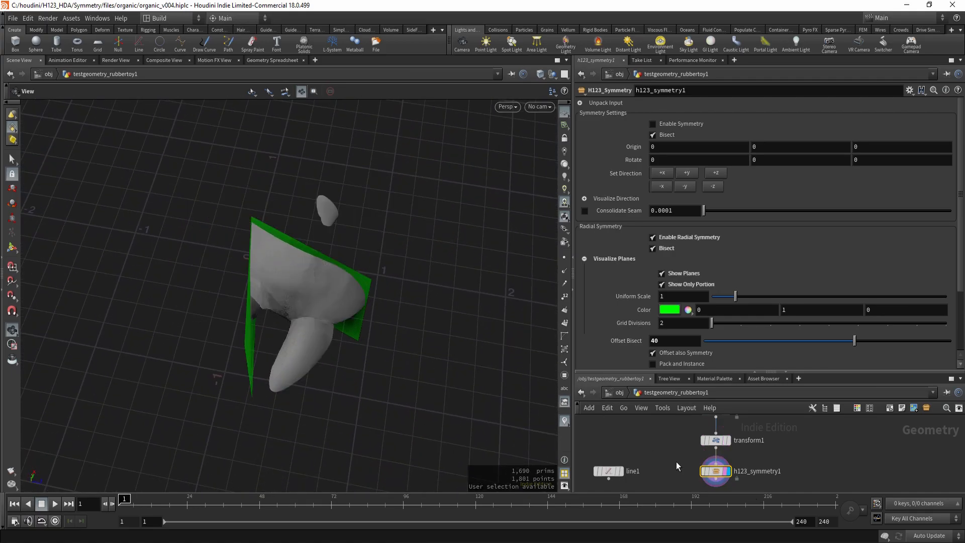
drag(402, 327, 390, 298)
drag(305, 289, 269, 291)
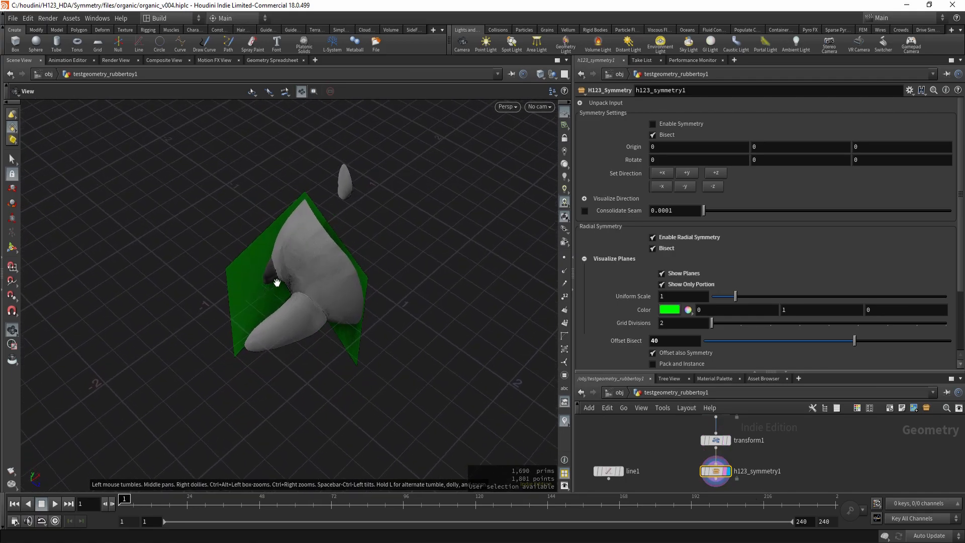
drag(349, 273, 372, 284)
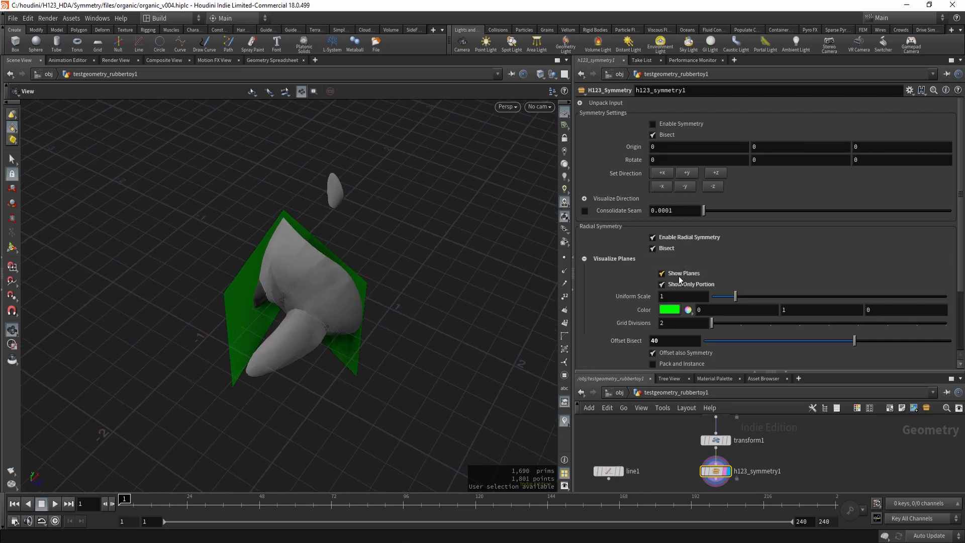
click(725, 440)
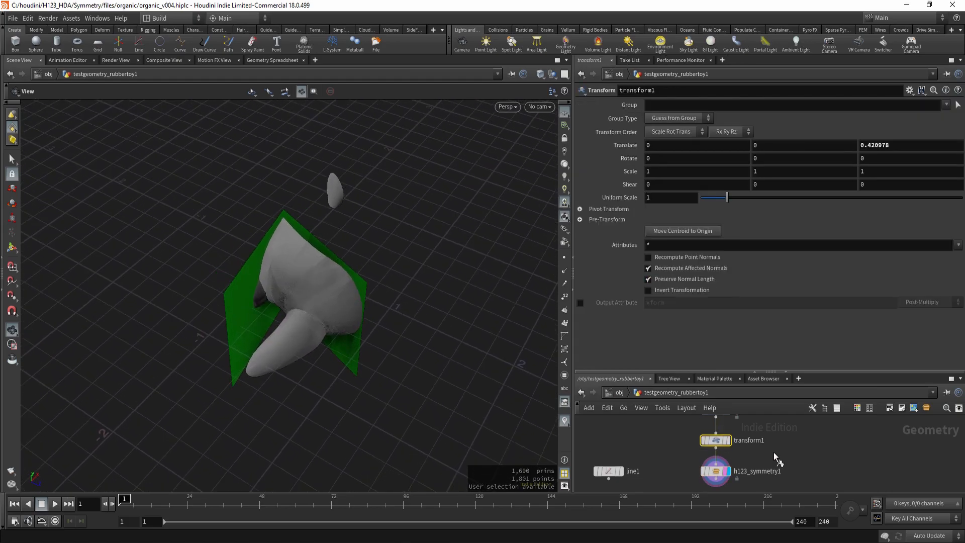
drag(459, 321, 492, 322)
click(705, 471)
drag(333, 297, 376, 347)
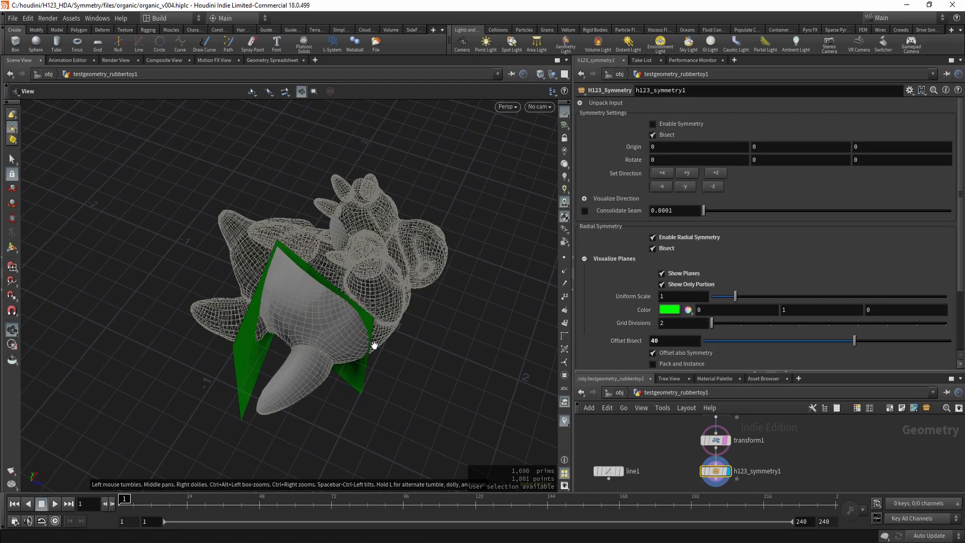
Set the planes' Uniform Scale to 2.17 and try cyan before setting their color back to green
drag(735, 296, 762, 296)
drag(297, 307, 317, 305)
click(667, 310)
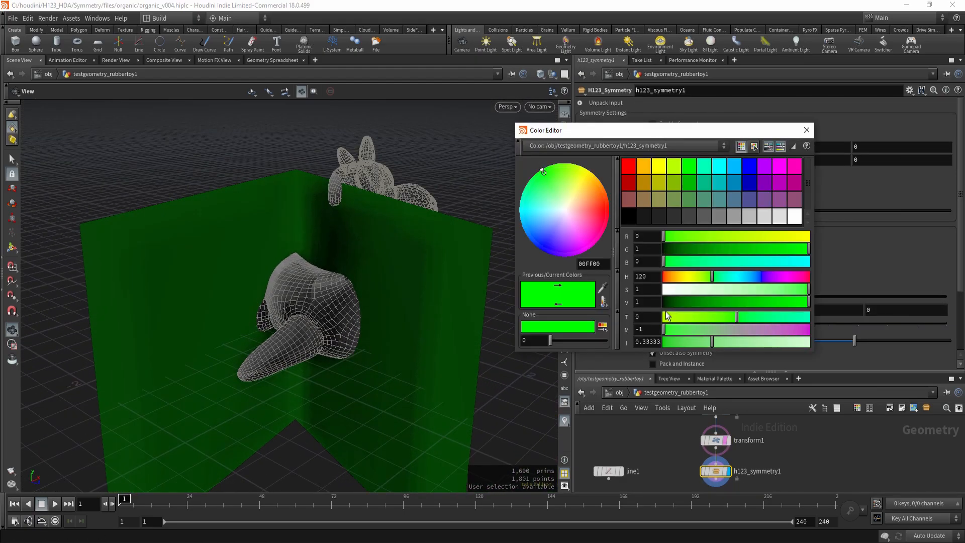
click(719, 167)
click(688, 175)
click(806, 130)
Set the planes' Grid Divisions to 5 and check the grid in wireframe display
drag(321, 382, 379, 313)
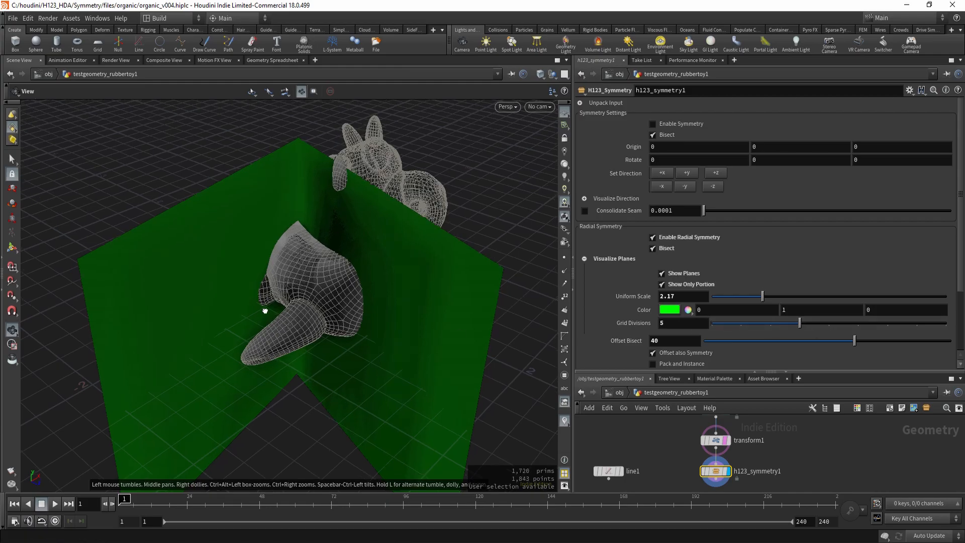
key(w)
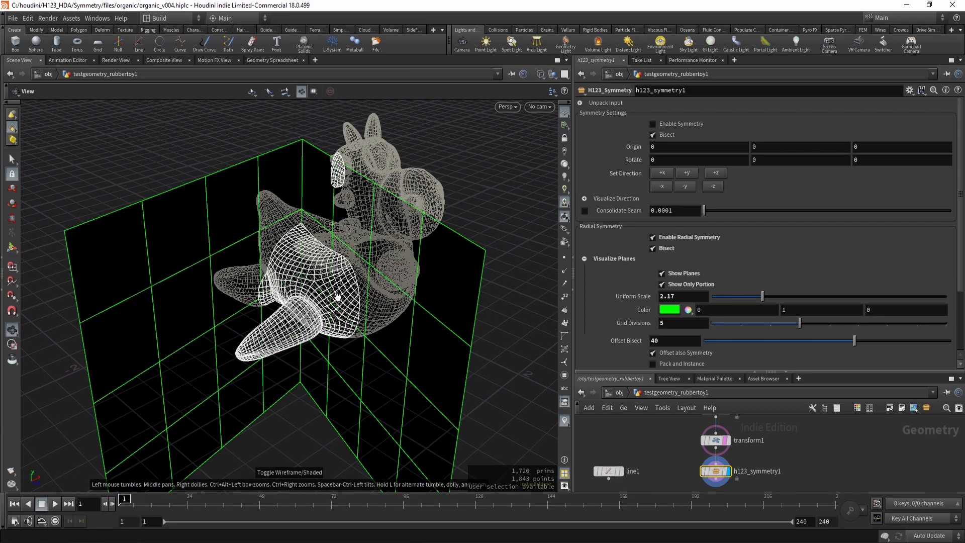
mouse_move(343, 298)
mouse_down()
mouse_move(323, 240)
mouse_move(325, 287)
mouse_move(347, 291)
mouse_move(319, 258)
mouse_move(316, 287)
mouse_move(358, 287)
mouse_move(323, 248)
mouse_move(340, 302)
mouse_move(314, 282)
mouse_move(306, 255)
mouse_up()
key(w)
drag(247, 283, 281, 297)
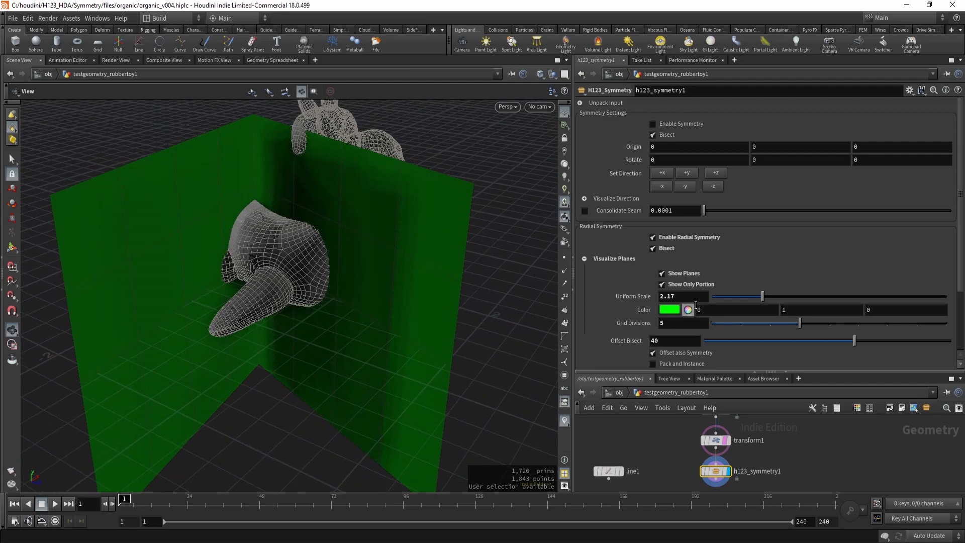
Reset the planes' Grid Divisions to 2 and Uniform Scale to 1
drag(362, 322, 397, 289)
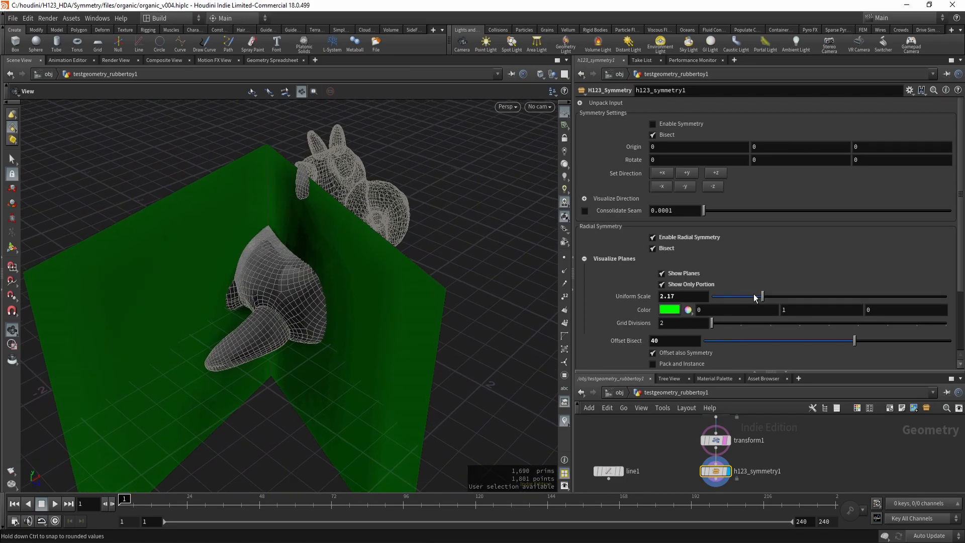
drag(762, 297, 752, 296)
ctrl+middle_click(694, 297)
Set Offset Bisect to 90 so the radial cutting planes enclose the toy's head
scroll(693, 297, down, 1)
drag(392, 296, 351, 297)
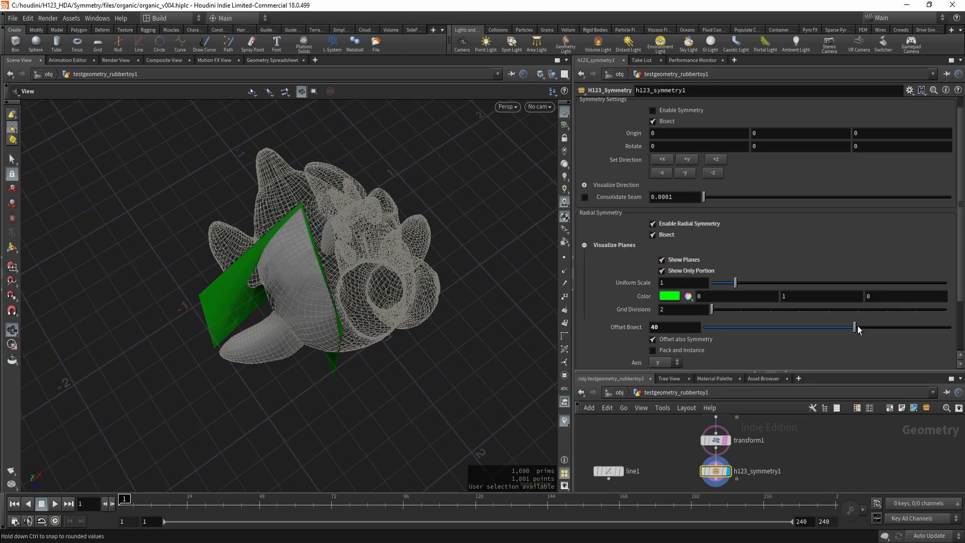
drag(849, 328, 879, 324)
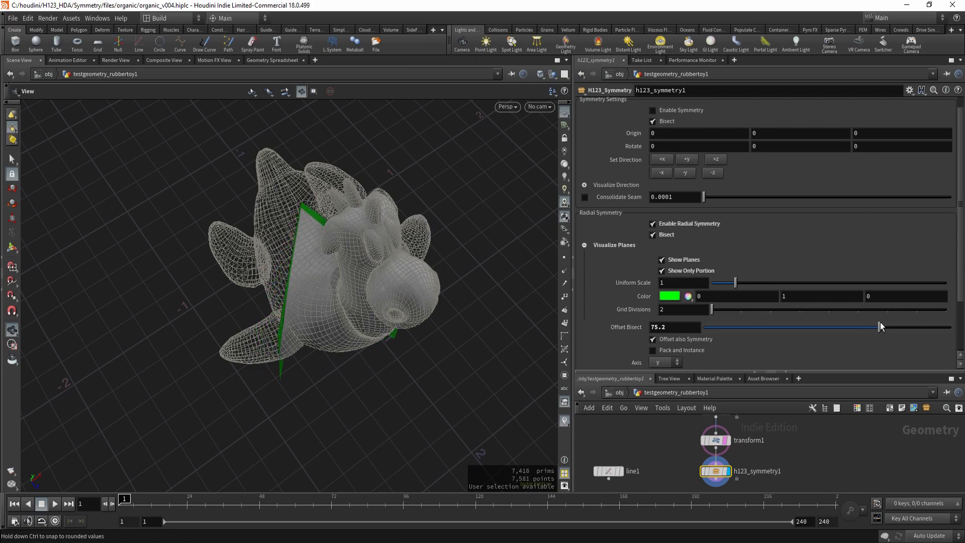
text(90)
key(Return)
drag(446, 305, 364, 315)
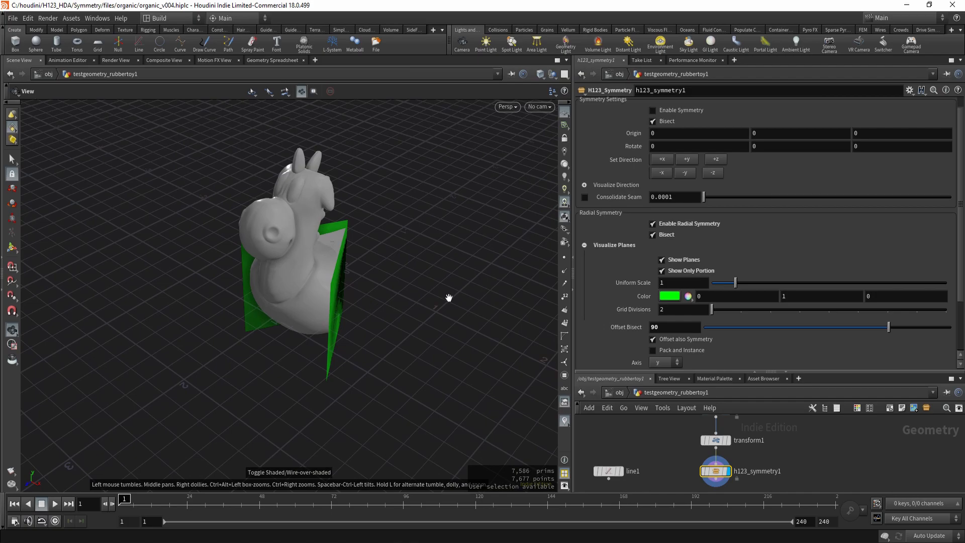
Turn off Show Planes and Show Only Portion and look over the full ring of radial copies
click(692, 260)
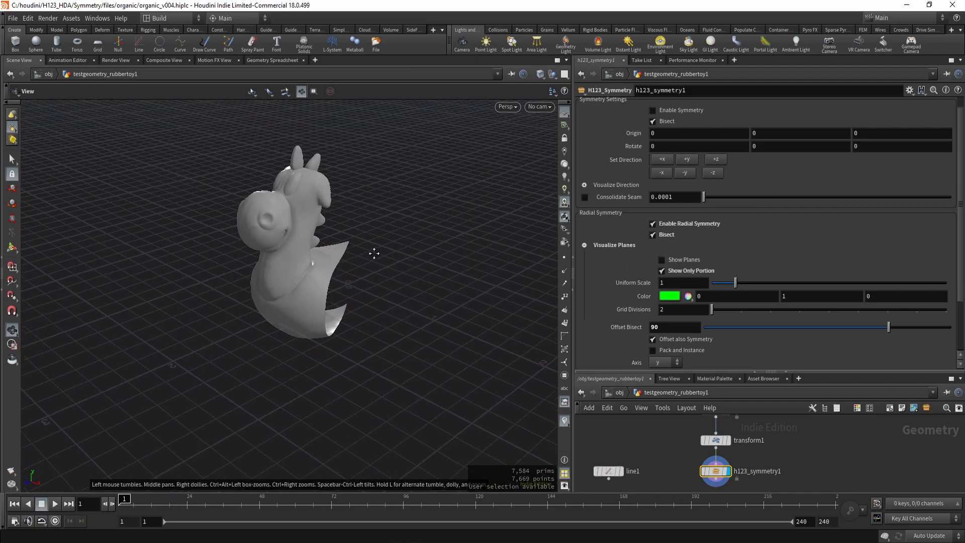
click(679, 273)
drag(301, 226, 302, 192)
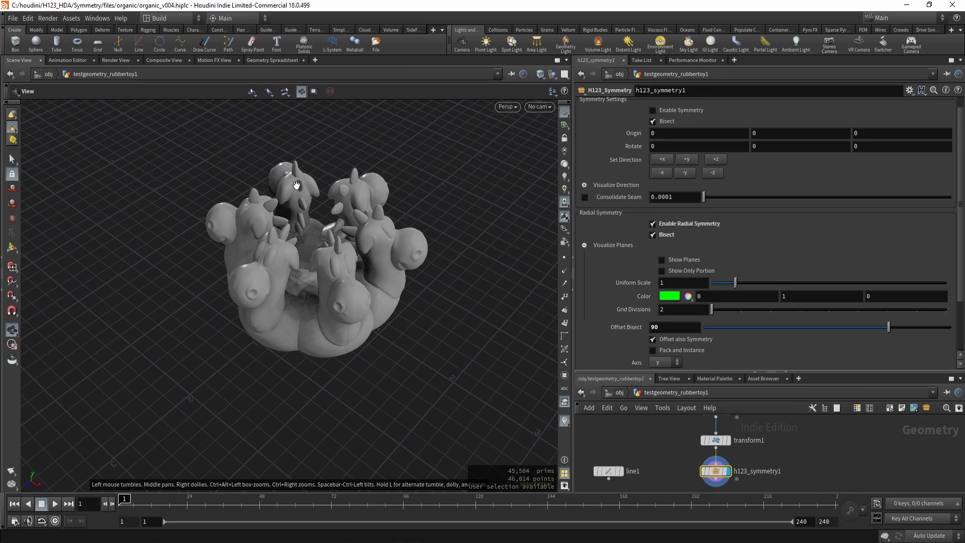
drag(391, 255, 347, 287)
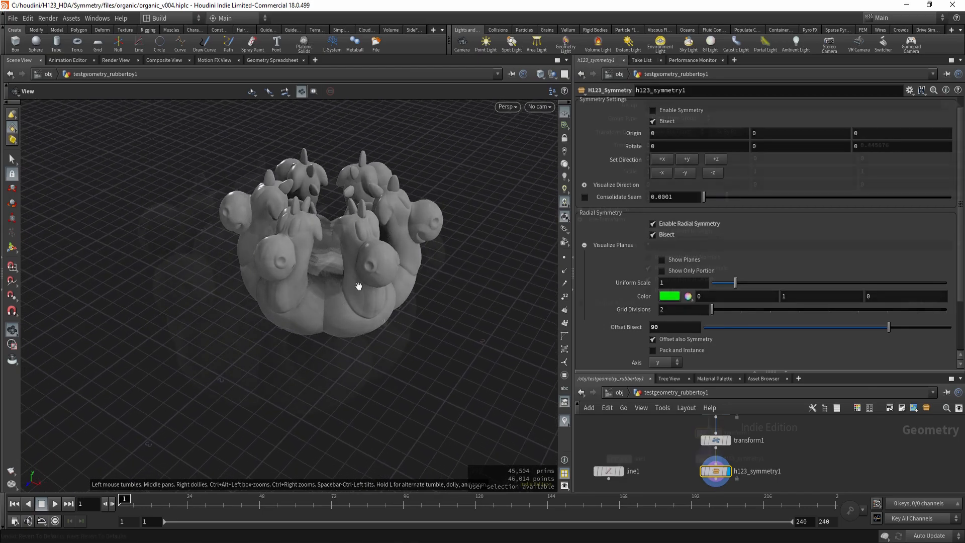
Undo the last revert to defaults
key(ctrl+z)
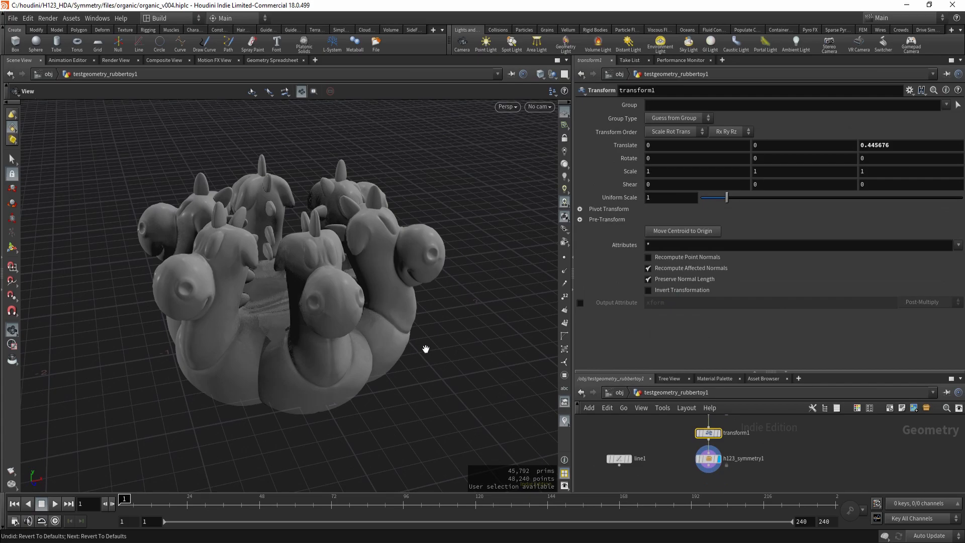
Set Offset Bisect to 97.1 on the h123_symmetry1 node
drag(358, 349, 282, 330)
right_drag(281, 329, 247, 375)
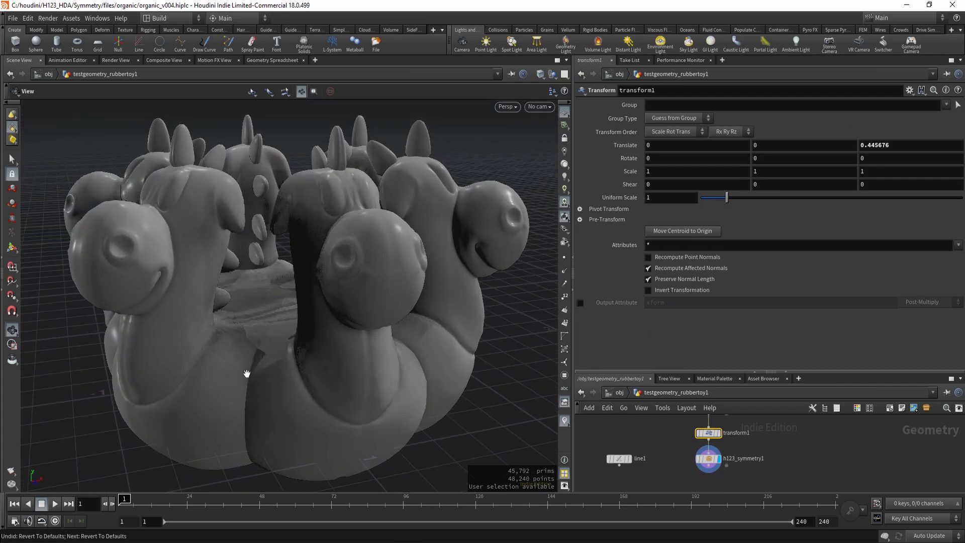
drag(255, 356, 325, 347)
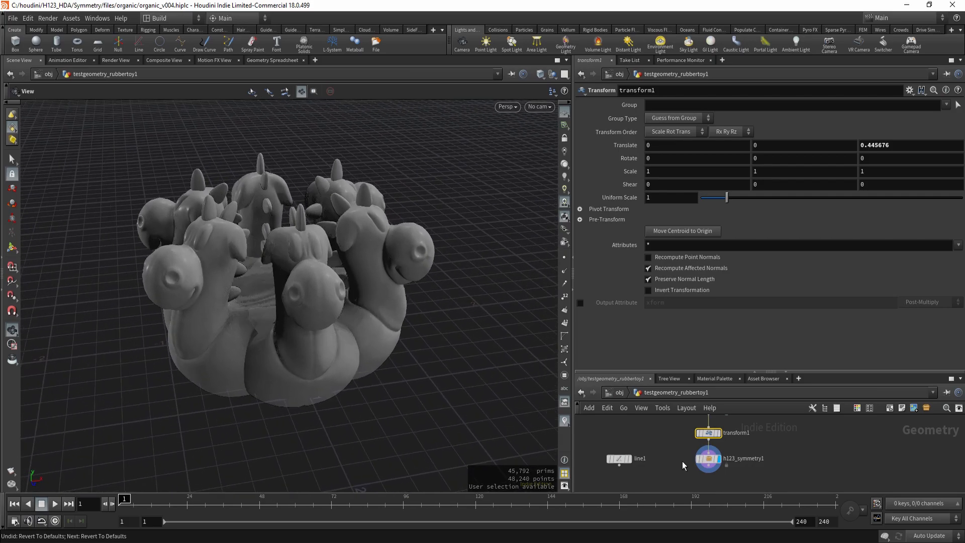
click(709, 459)
drag(905, 307, 894, 304)
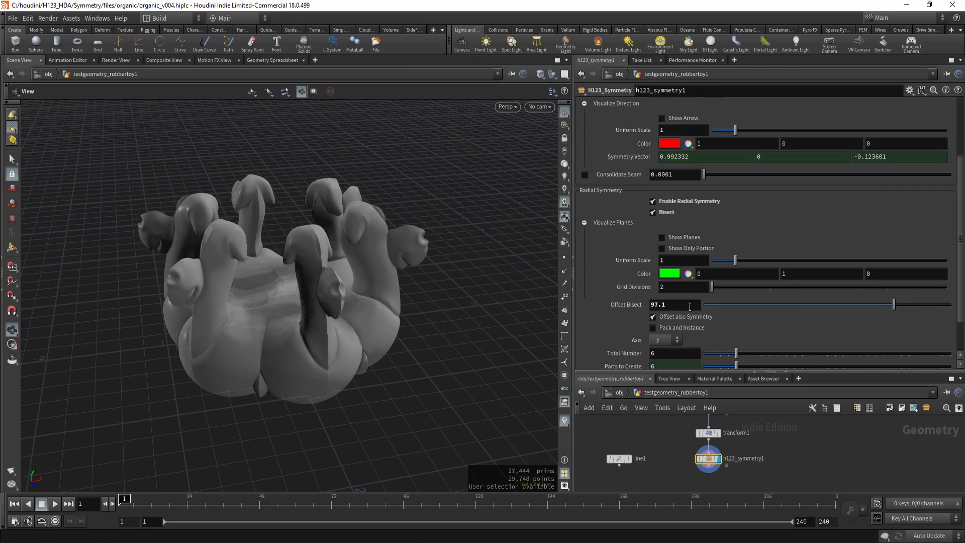
Turn off Enable Symmetry so only the radial copies of the toy remain
scroll(629, 168, up, 4)
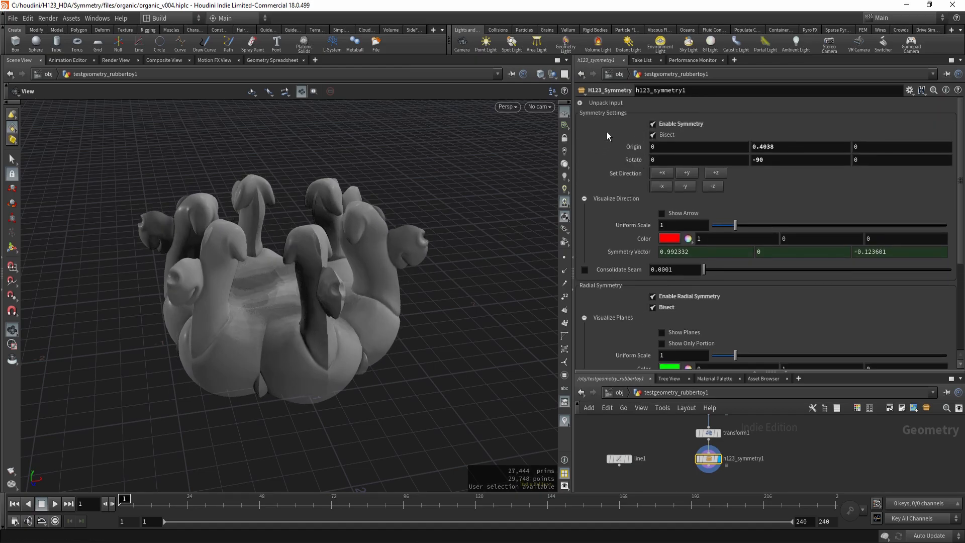
click(654, 124)
drag(255, 333, 331, 348)
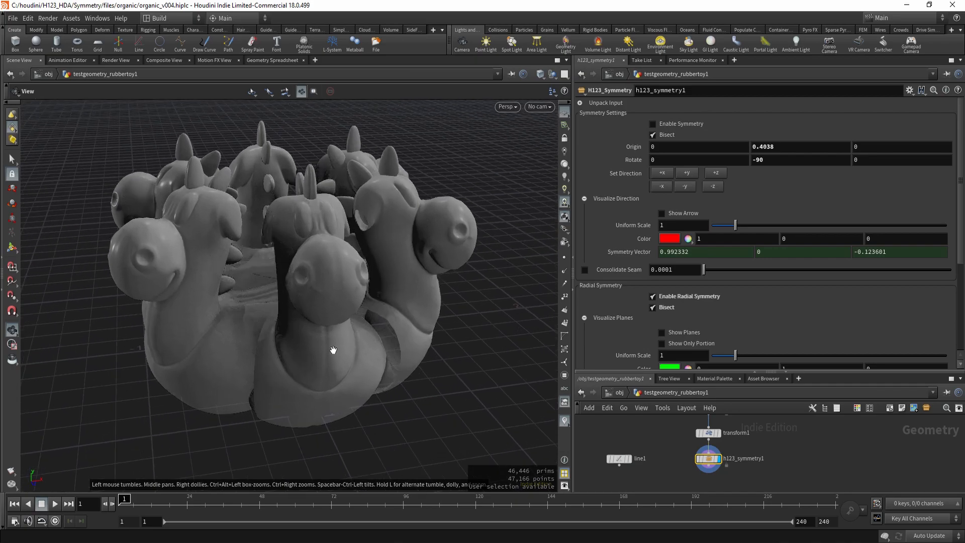
Set the radial symmetry's Offset Bisect to 63.4
scroll(322, 342, up, 3)
scroll(786, 318, down, 1)
scroll(786, 313, down, 2)
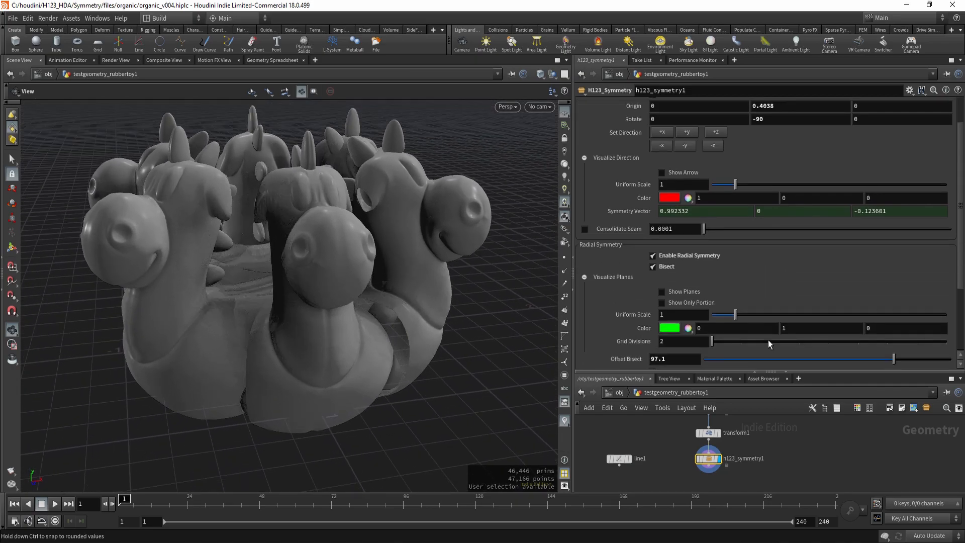
drag(894, 322, 871, 321)
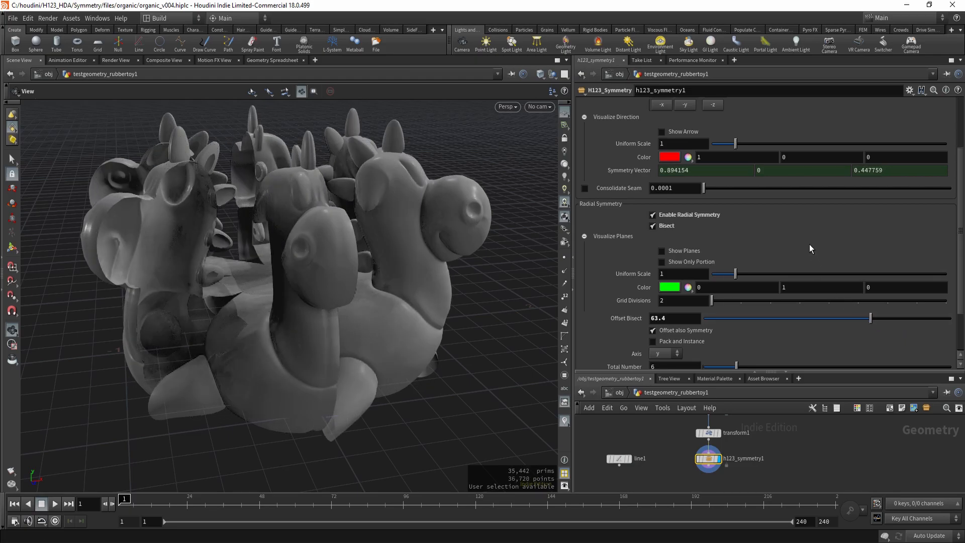
Turn Enable Symmetry back on and look over the mirrored ring of toy copies
scroll(784, 234, up, 3)
click(687, 125)
drag(168, 327, 283, 353)
scroll(798, 285, down, 3)
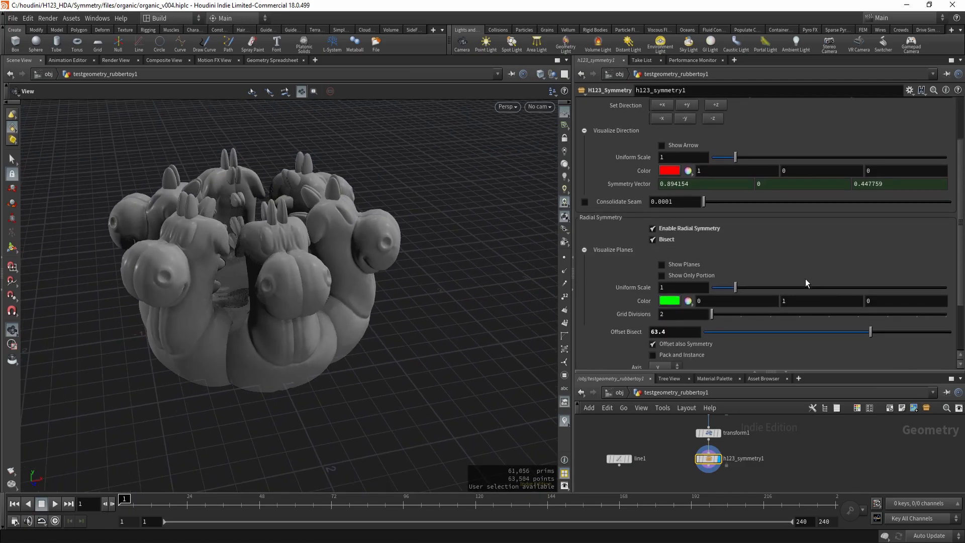
scroll(755, 350, down, 1)
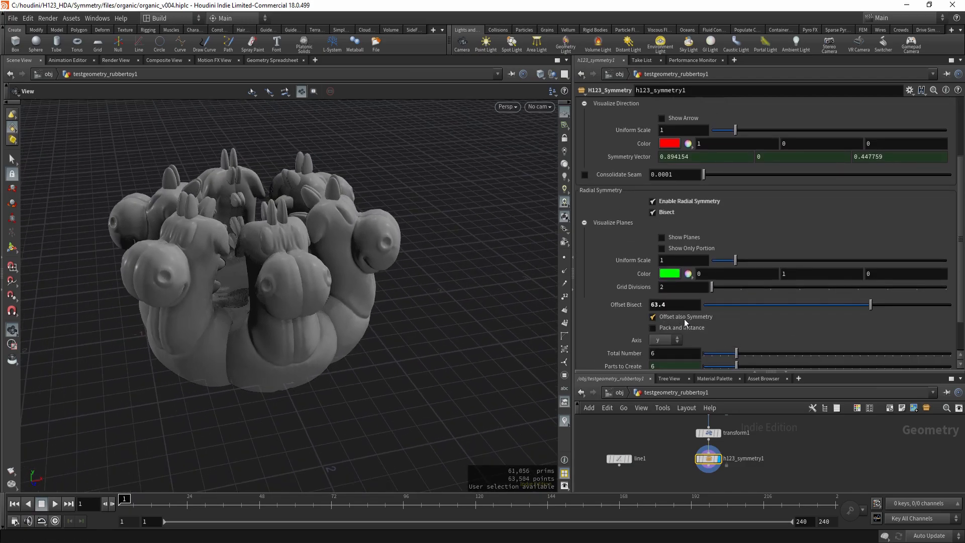
drag(246, 322, 414, 342)
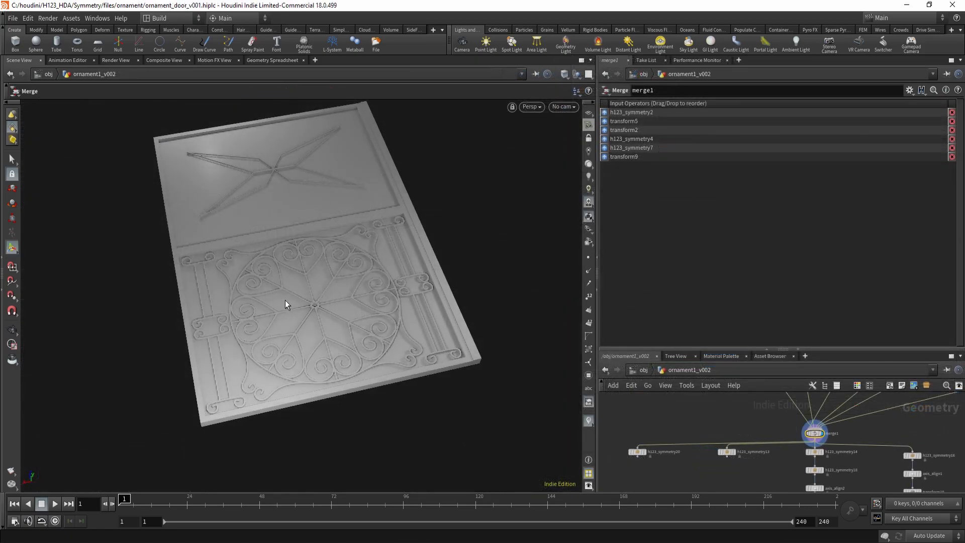
Display and select the h123_symmetry20 node on the ornamental door model
drag(358, 284, 327, 308)
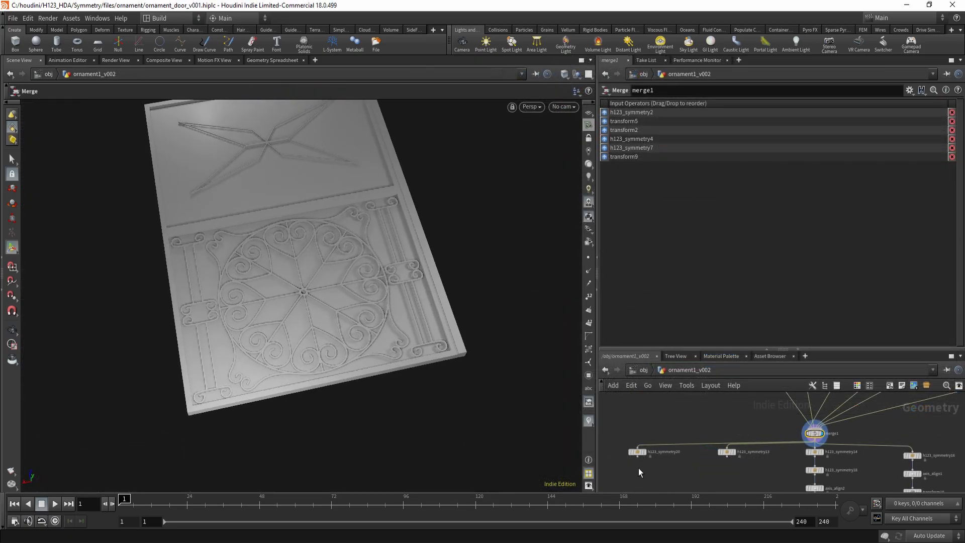
click(638, 452)
key(Escape)
mouse_move(323, 328)
mouse_down()
mouse_move(364, 342)
mouse_move(338, 319)
mouse_up()
key(Return)
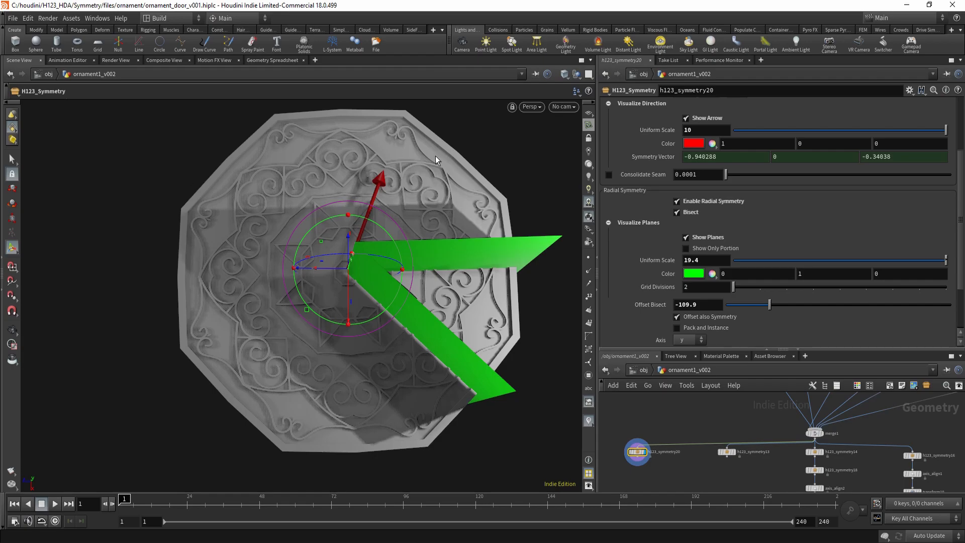
drag(266, 273, 348, 325)
key(ctrl+z)
key(ctrl+z)
key(ctrl+z)
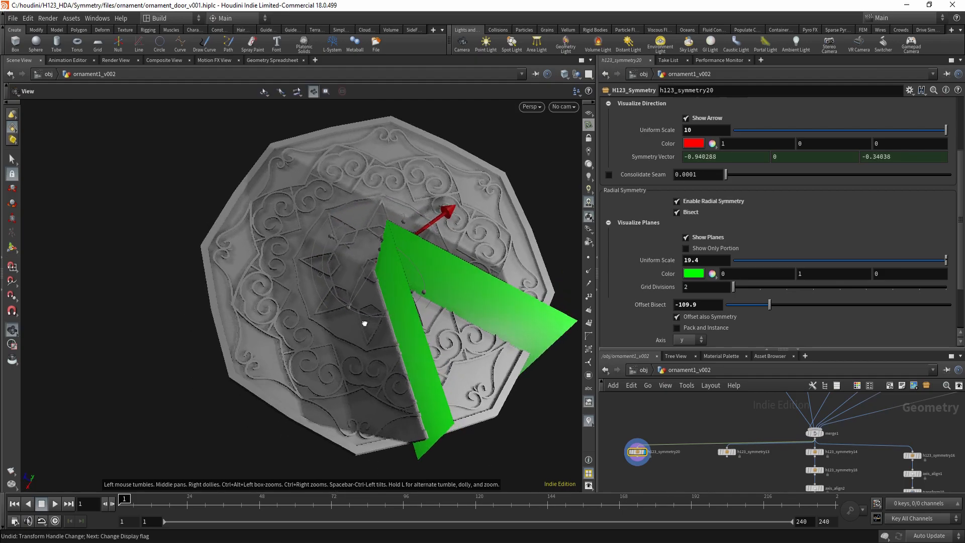
Set the ornament's Offset Bisect to -35.8 and look over the resulting pattern
drag(774, 302, 817, 294)
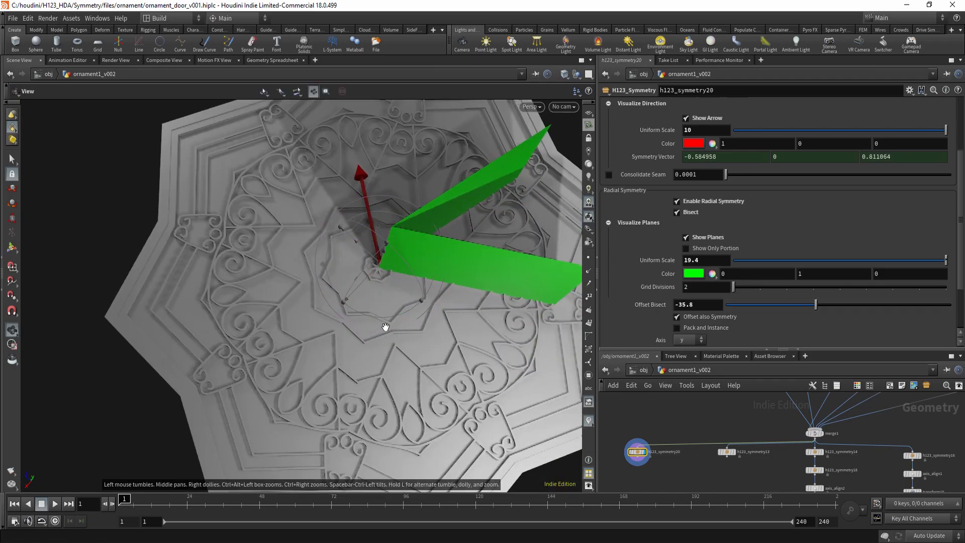
alt+drag(385, 328, 374, 307)
alt+right_drag(374, 307, 353, 300)
alt+middle_drag(354, 299, 306, 327)
Set Offset Bisect to -75.3 and inspect the cutting planes on the star-shaped ornament
drag(803, 308, 791, 311)
alt+drag(355, 324, 360, 349)
alt+middle_drag(360, 349, 313, 337)
alt+right_drag(314, 337, 371, 336)
alt+drag(371, 336, 339, 317)
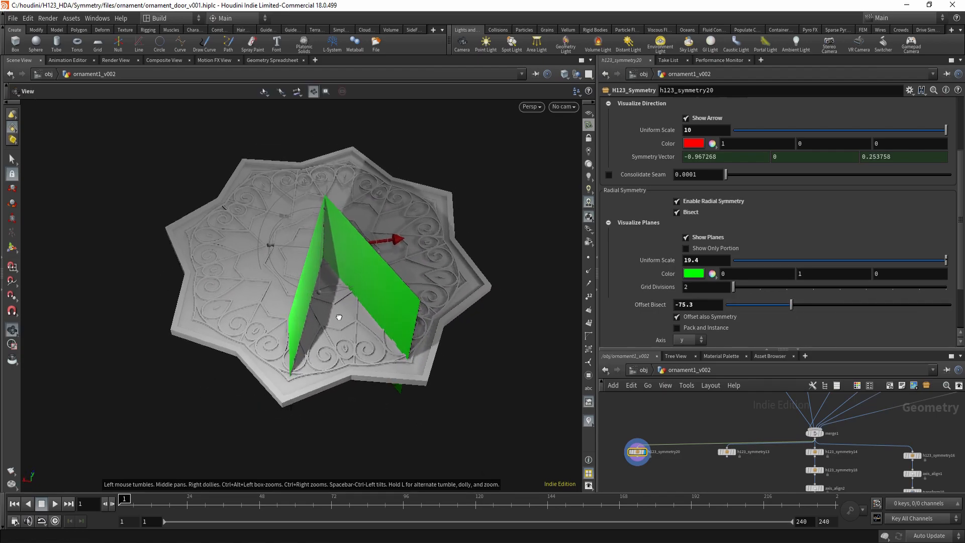
alt+right_drag(339, 317, 418, 332)
alt+drag(417, 332, 349, 309)
alt+middle_drag(349, 309, 367, 335)
alt+drag(367, 335, 317, 334)
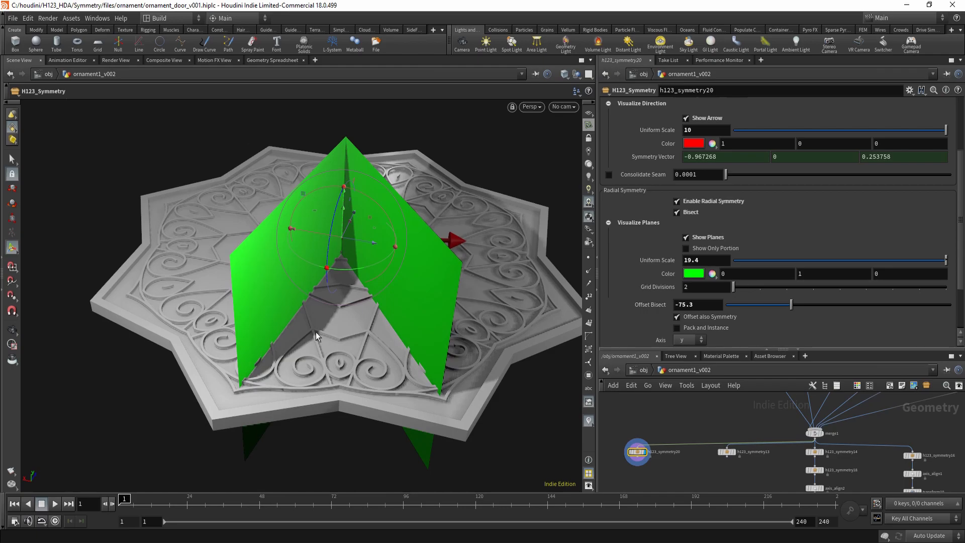
Examine the ornament's edges in wire-over-shaded display, then return to plain shading
key(shift+w)
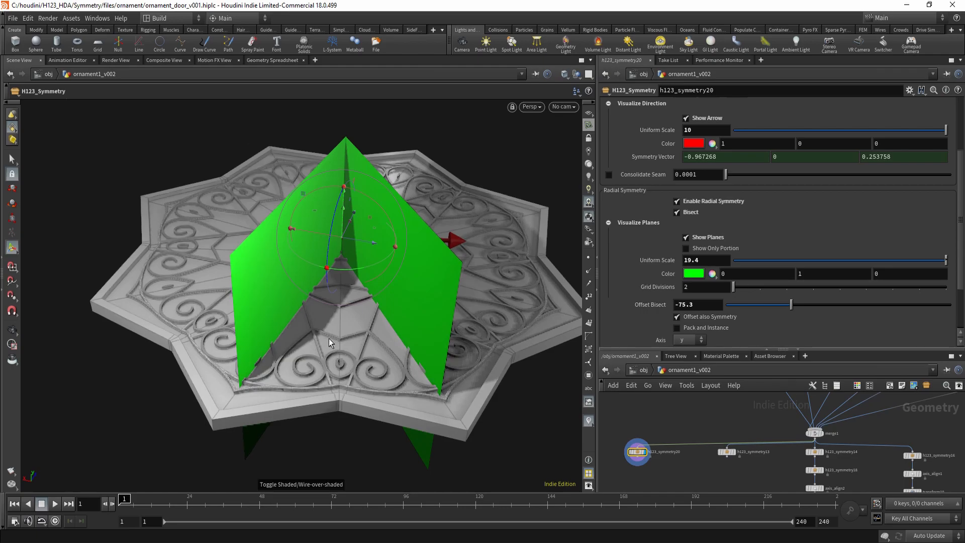
alt+drag(304, 336, 310, 344)
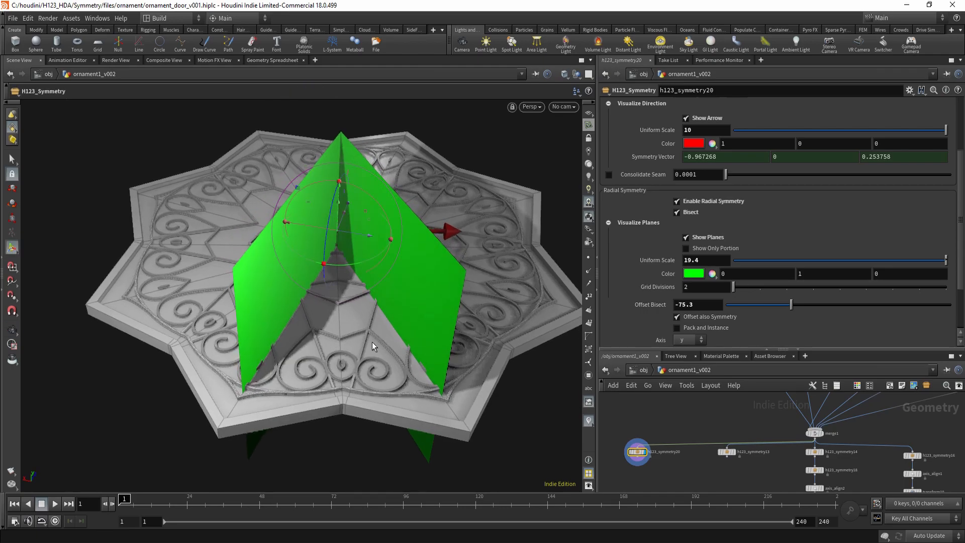
key(w)
key(w)
key(shift+w)
alt+drag(370, 333, 342, 335)
alt+middle_drag(341, 336, 342, 316)
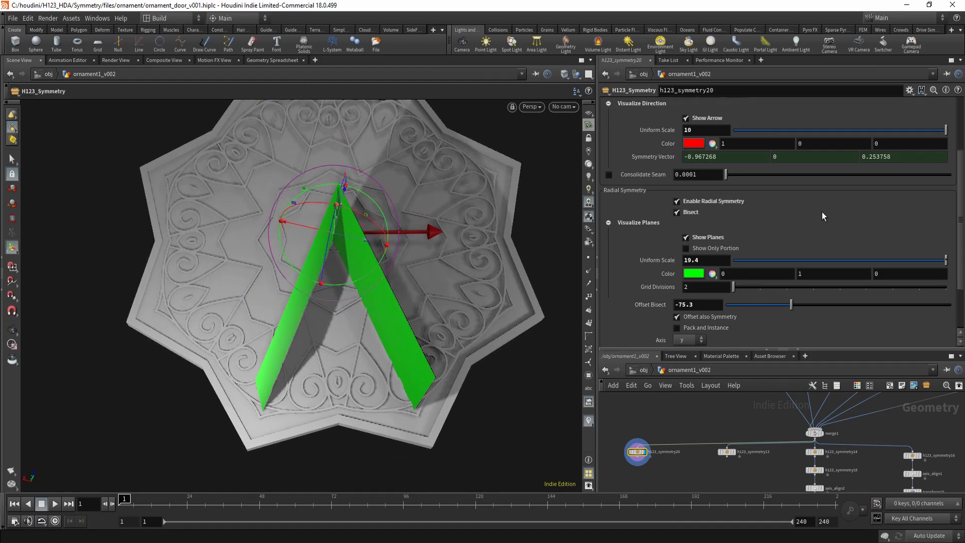
Turn off Enable Radial Symmetry to view only the mirrored door
scroll(751, 156, up, 4)
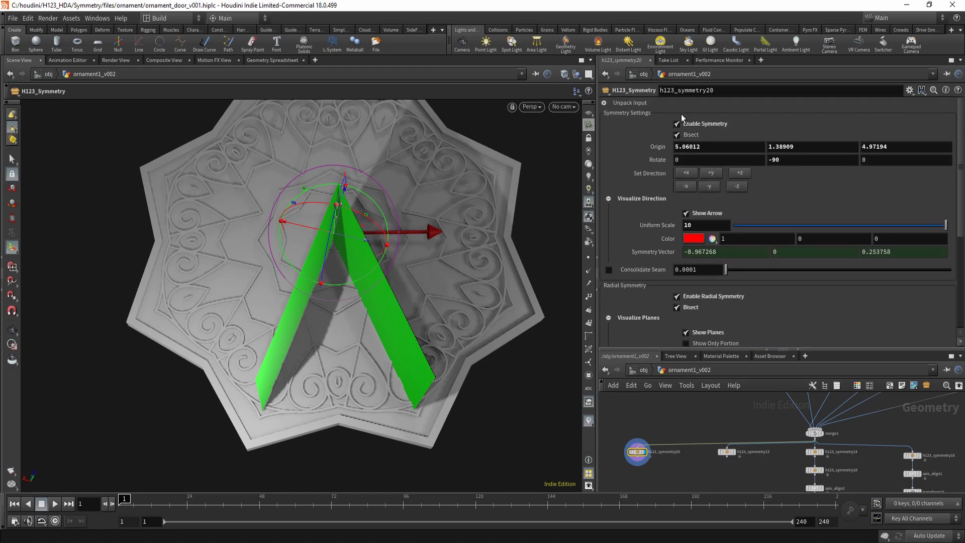
scroll(797, 291, down, 5)
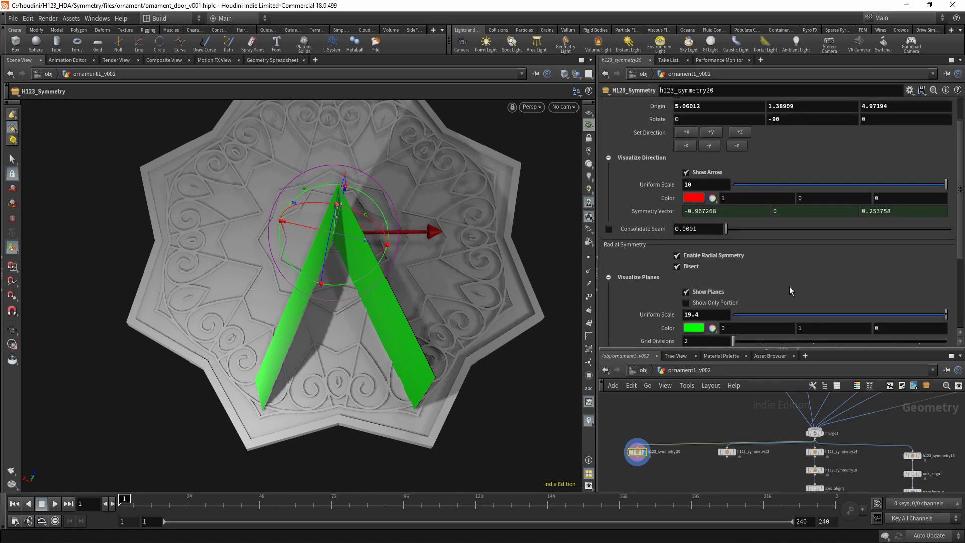
scroll(777, 218, up, 2)
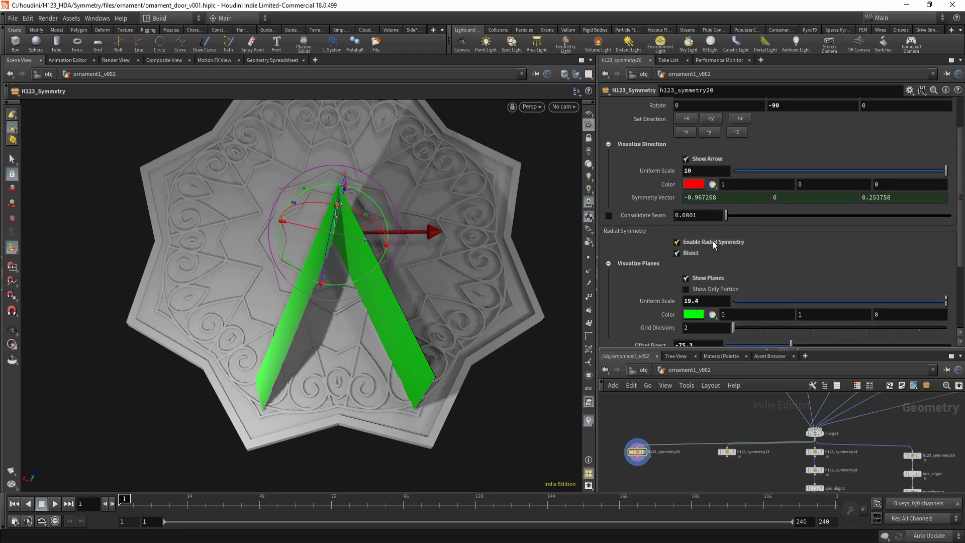
click(713, 241)
key(space)
drag(360, 302, 402, 306)
scroll(816, 286, up, 2)
scroll(815, 291, down, 1)
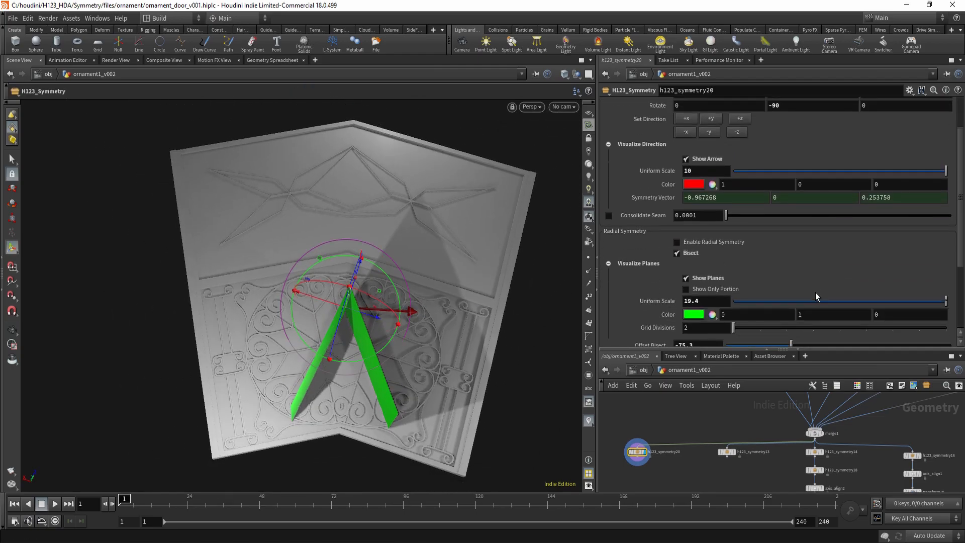
Turn off Offset also Symmetry and show the viewport's reference grid under the mirrored door
scroll(809, 262, down, 1)
scroll(807, 323, down, 1)
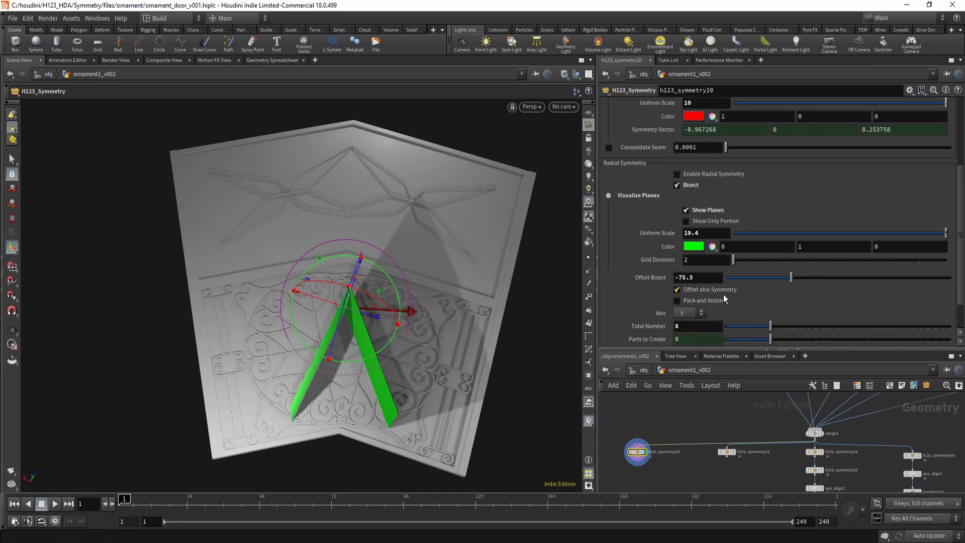
click(693, 292)
alt+drag(382, 330, 344, 262)
key(Return)
scroll(344, 261, down, 1)
click(589, 112)
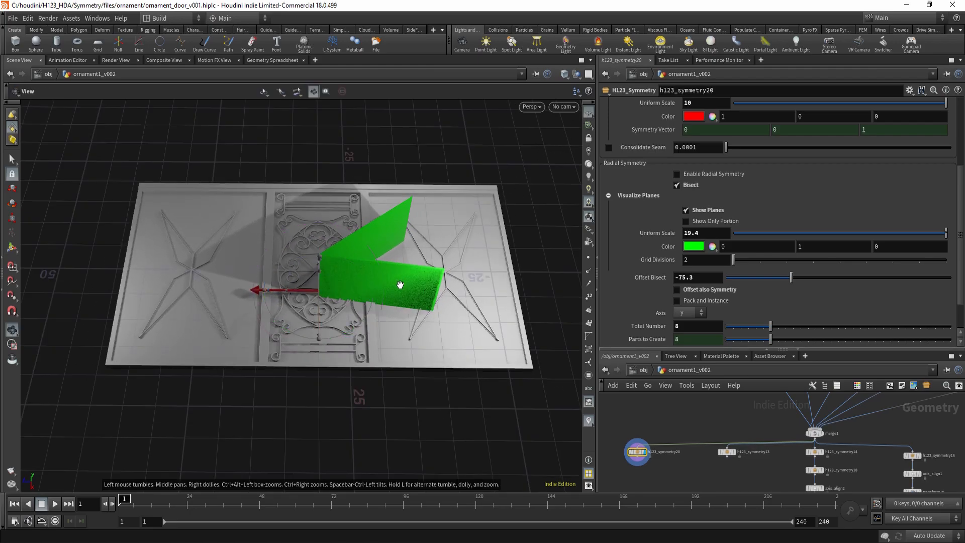
alt+middle_drag(409, 287, 401, 293)
Turn Enable Radial Symmetry back on and look over the radial copies of the mirrored door
scroll(822, 200, up, 5)
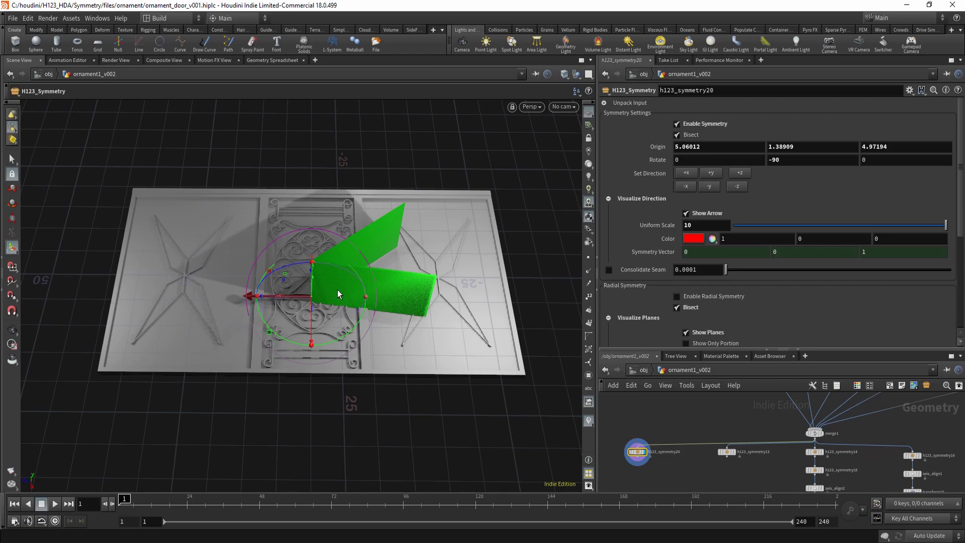
mouse_move(387, 317)
alt+mouse_down()
mouse_move(381, 330)
mouse_move(392, 328)
mouse_move(384, 324)
alt+mouse_up()
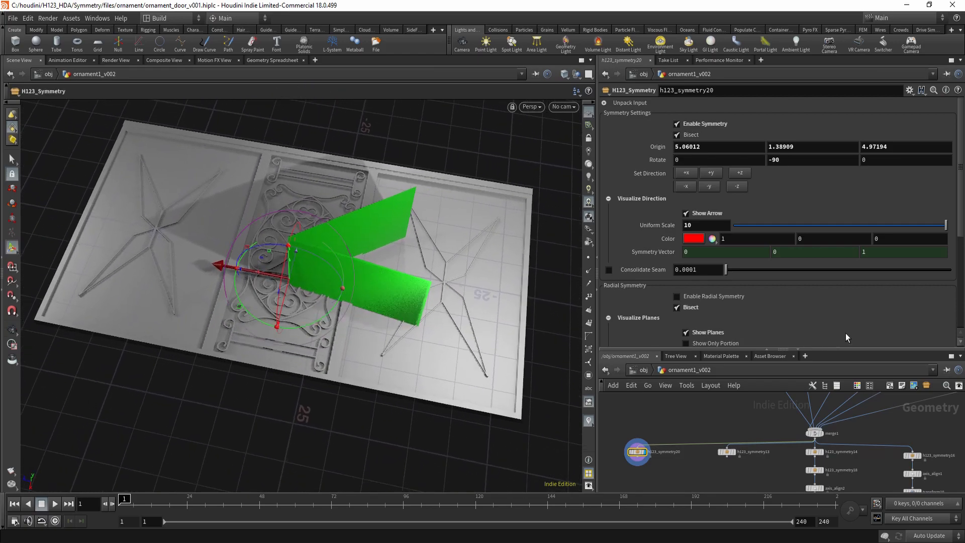
scroll(802, 312, down, 2)
scroll(802, 315, down, 8)
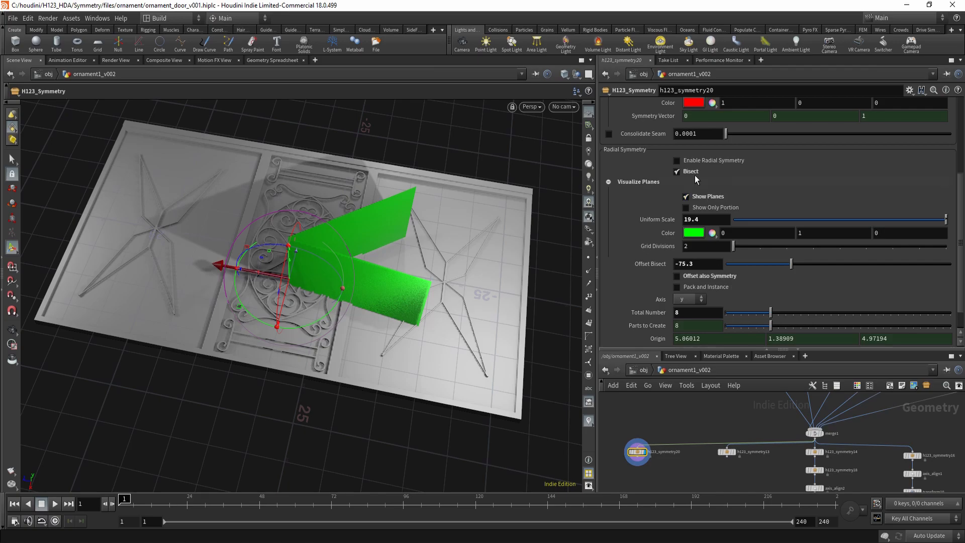
click(692, 162)
alt+drag(371, 281, 307, 306)
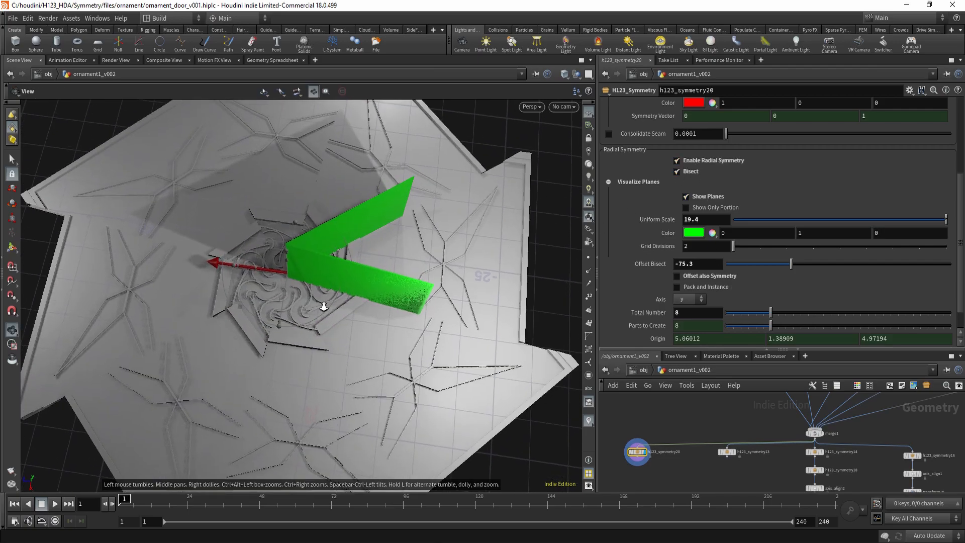
scroll(313, 294, up, 3)
scroll(315, 289, down, 8)
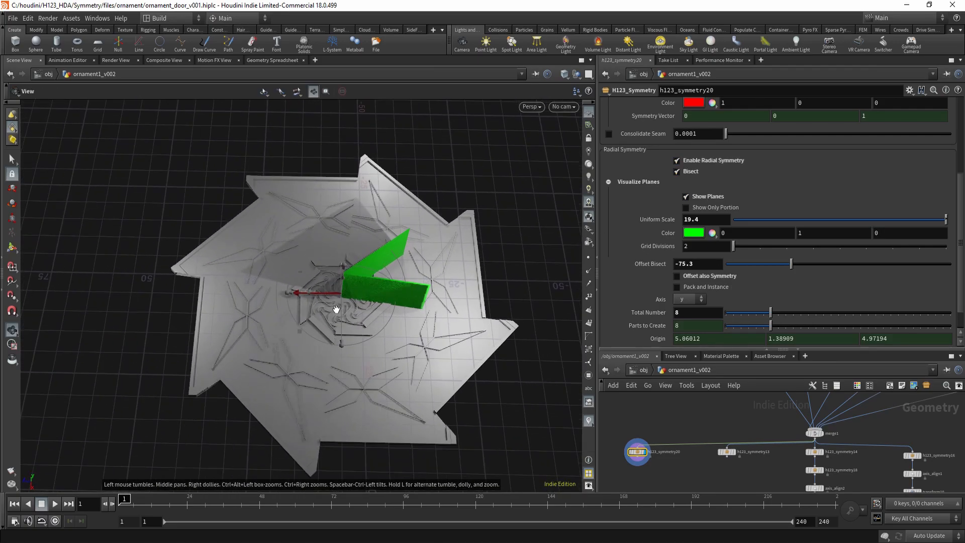
alt+drag(339, 338, 365, 349)
Set Offset Bisect to -114 and compare the cutting planes with the red symmetry arrow
scroll(797, 318, down, 2)
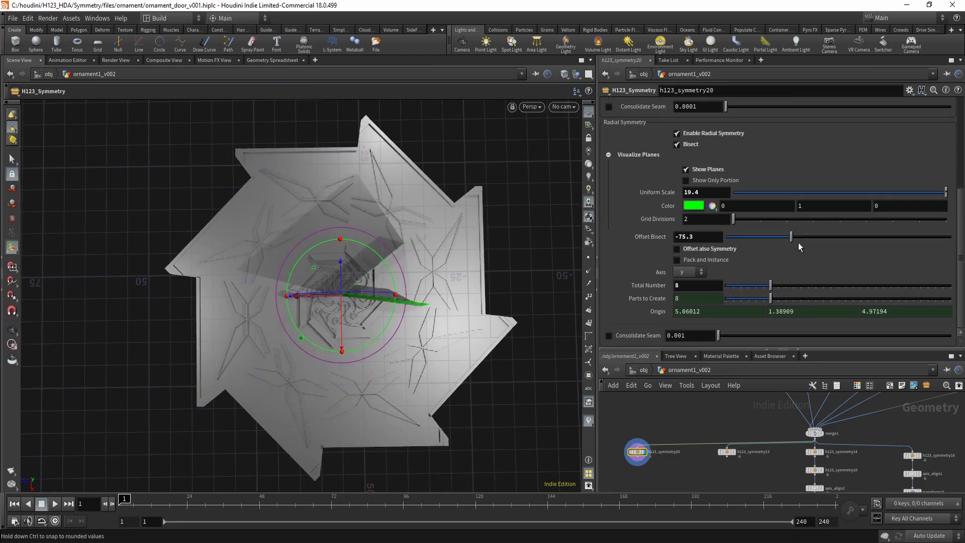
drag(788, 240, 766, 243)
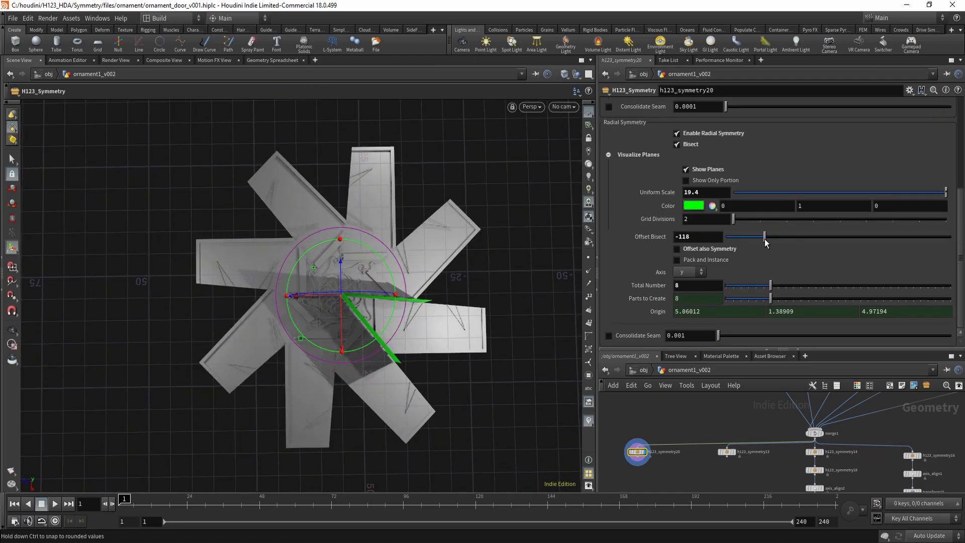
scroll(355, 341, up, 3)
alt+drag(415, 345, 303, 331)
alt+drag(407, 334, 275, 294)
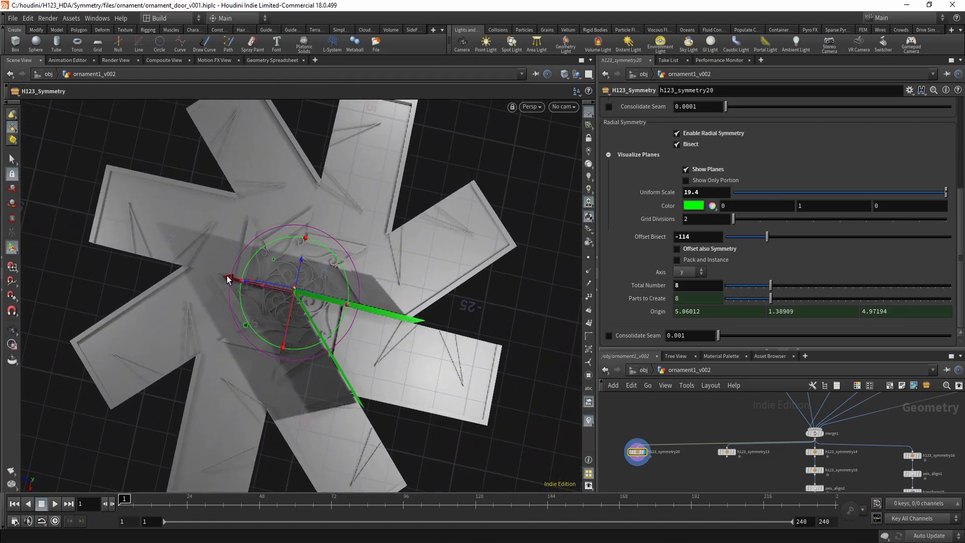
alt+scroll(295, 287, up, 3)
alt+drag(295, 287, 388, 297)
alt+drag(358, 344, 294, 273)
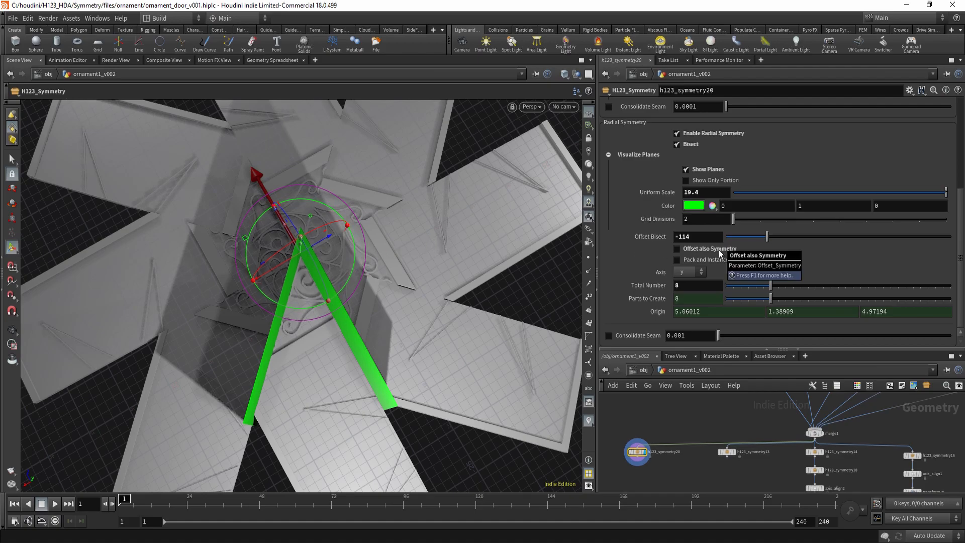
click(720, 253)
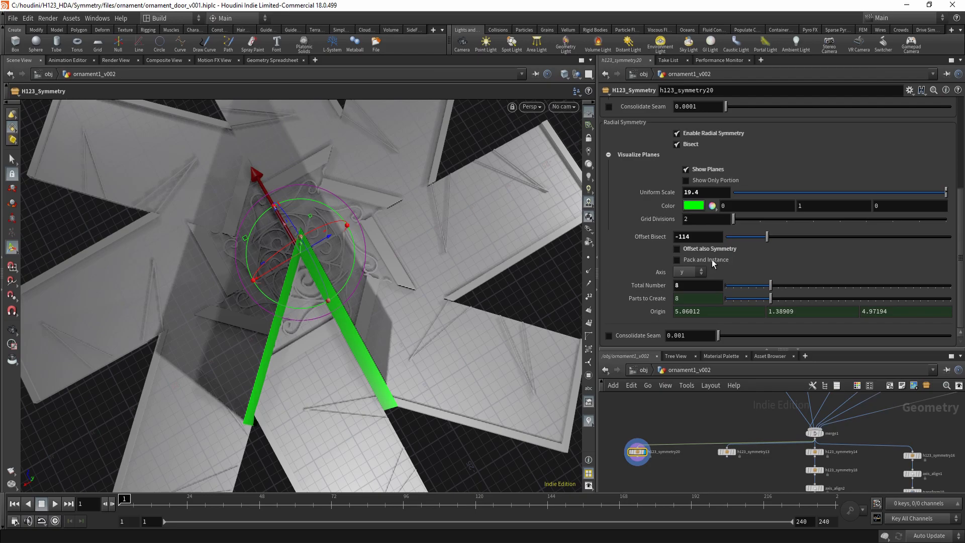
Turn on Offset also Symmetry for the door ornament, inspect it with the cutting planes, and hide the planes
mouse_move(346, 287)
alt+mouse_down()
mouse_move(344, 274)
mouse_move(340, 290)
mouse_move(340, 281)
alt+mouse_up()
key(Return)
alt+drag(398, 260, 253, 175)
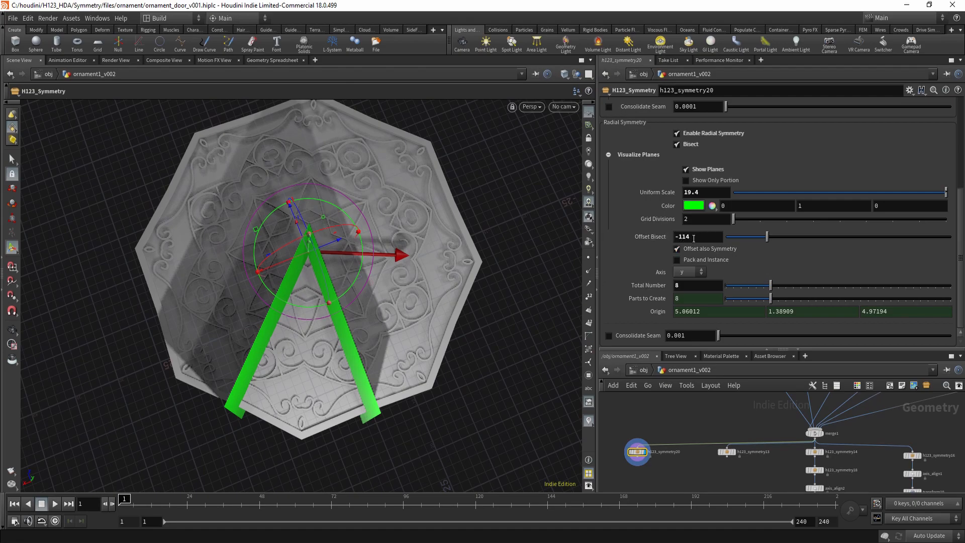
alt+drag(368, 322, 349, 319)
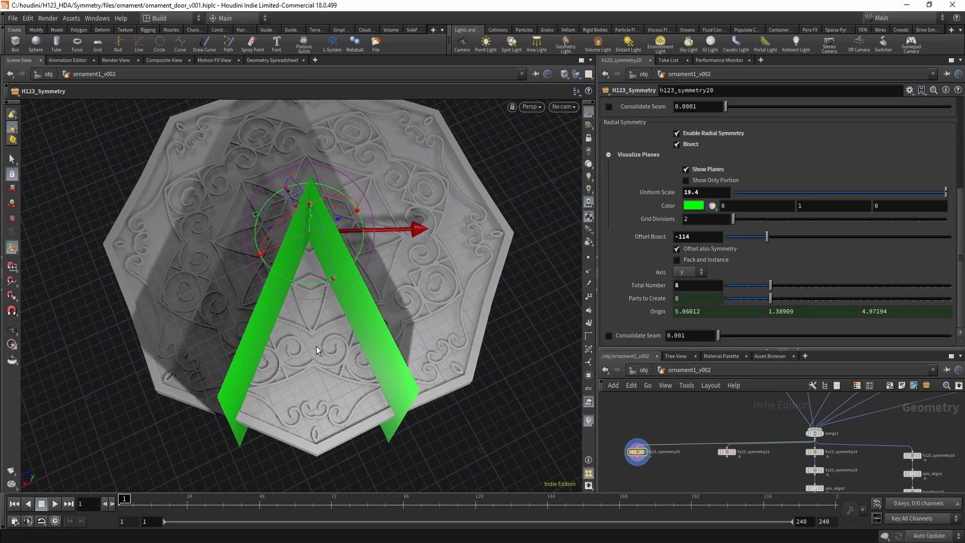
alt+drag(374, 351, 338, 319)
click(701, 173)
scroll(338, 318, up, 2)
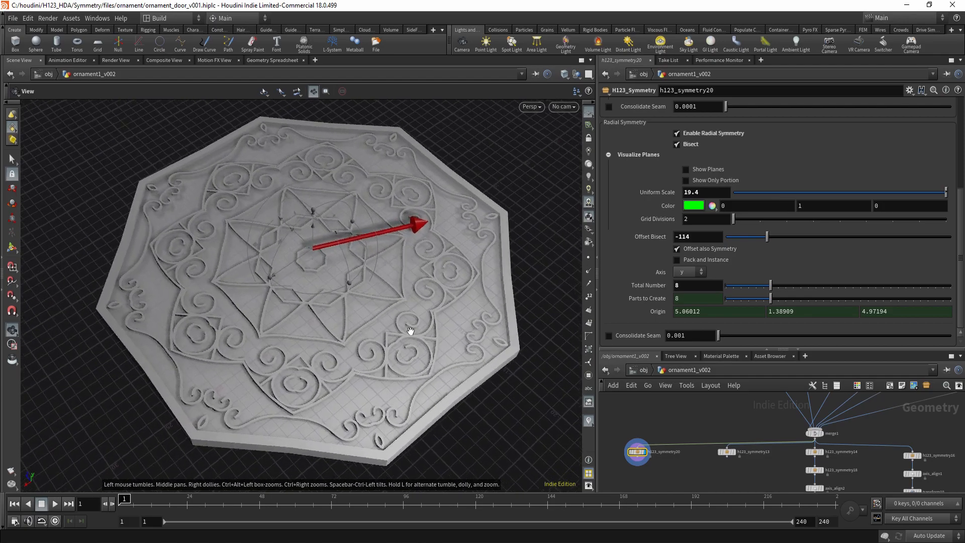
Set the radial symmetry's Offset Bisect to 7.7 and look over the resulting door ornament
drag(764, 232, 843, 236)
key(w)
key(w)
alt+right_drag(336, 304, 327, 330)
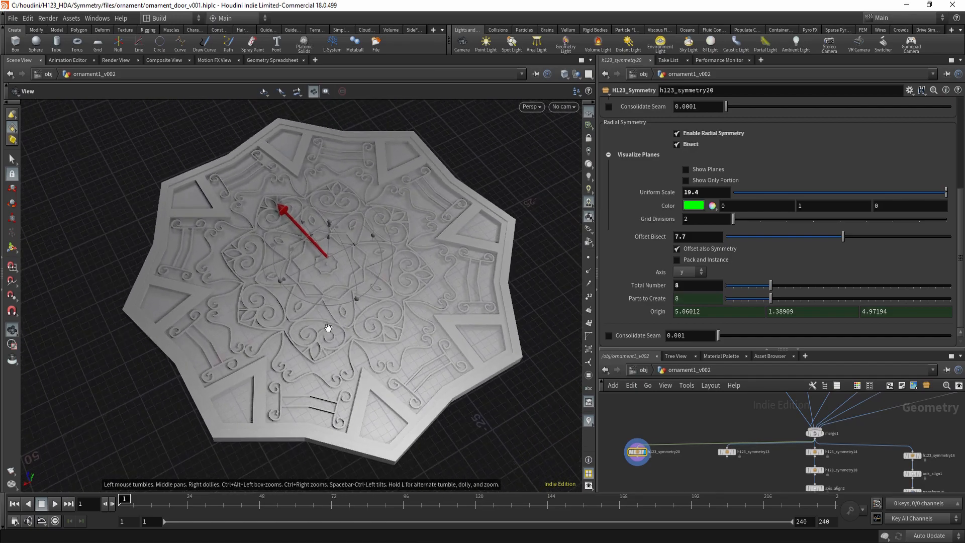
scroll(795, 161, up, 3)
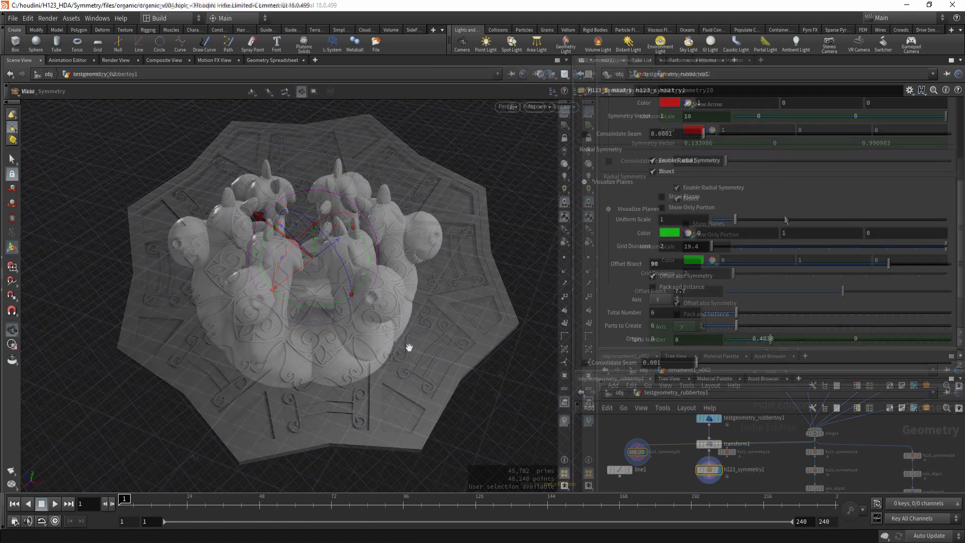
Isolate one portion of the rubber toy, turn on Pack and Instance, and show all radial copies again
drag(408, 347, 272, 270)
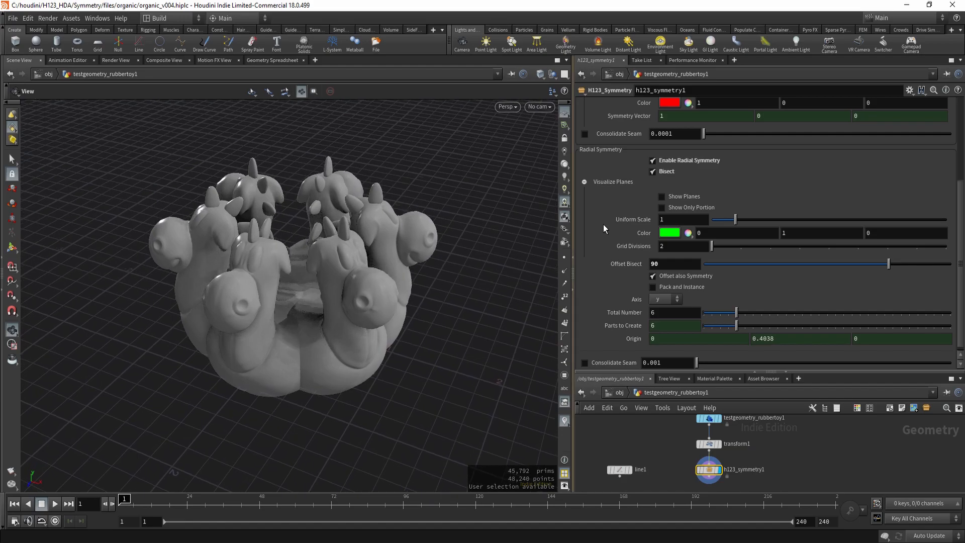
click(662, 208)
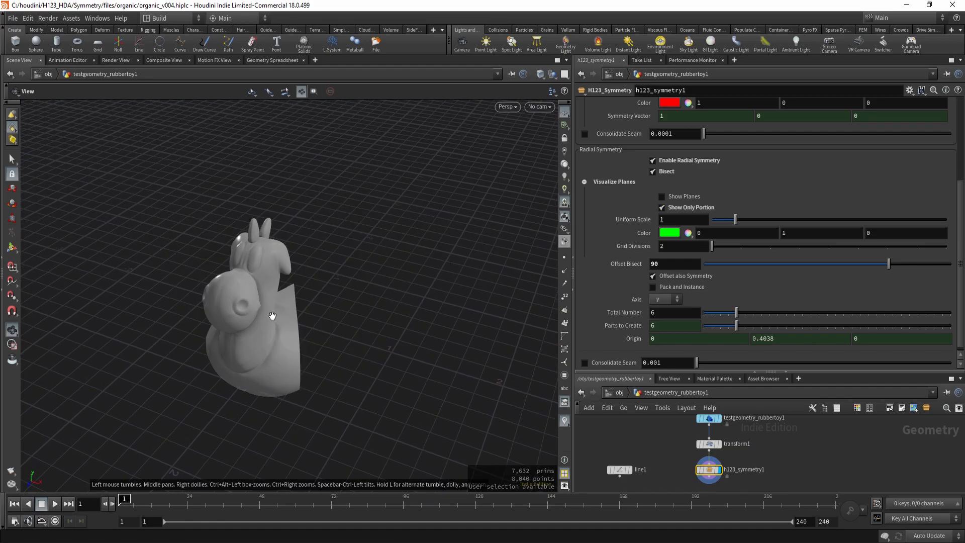
click(677, 288)
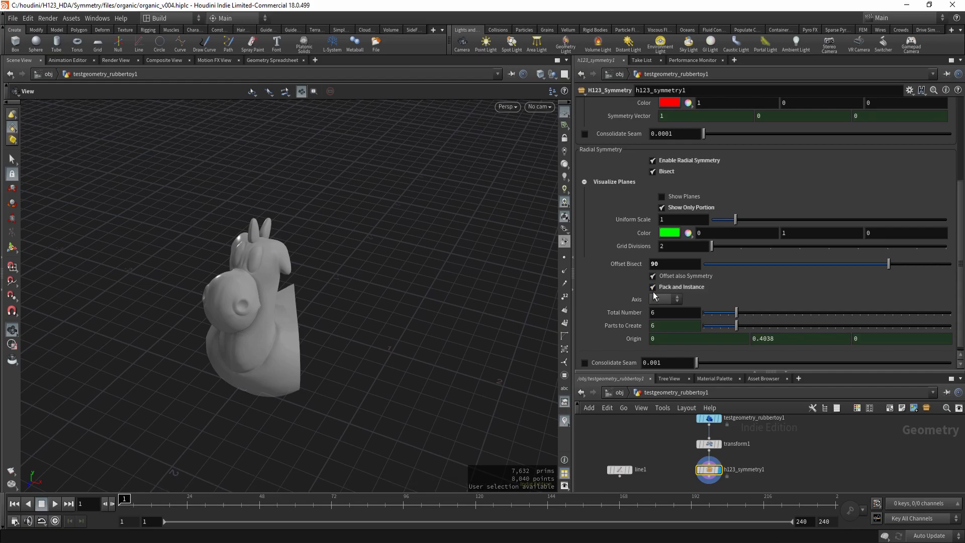
click(682, 208)
Select two packed rubber toy parts, raise them 0.701429 in Y, and delete the resulting edit node
drag(310, 314, 321, 336)
key(s)
click(281, 323)
shift+click(336, 215)
alt+drag(336, 214, 333, 314)
key(t)
alt+middle_drag(333, 315, 345, 330)
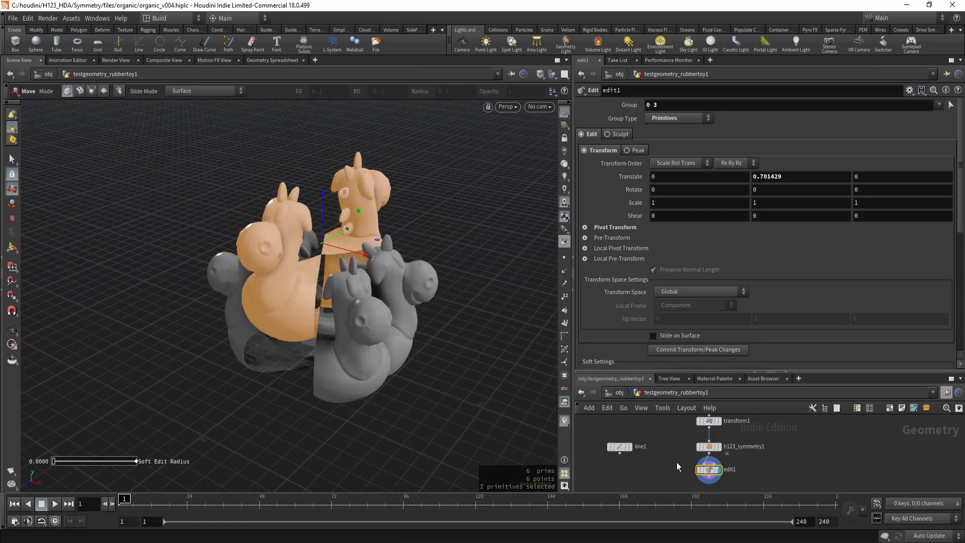
drag(748, 487, 748, 486)
key(Delete)
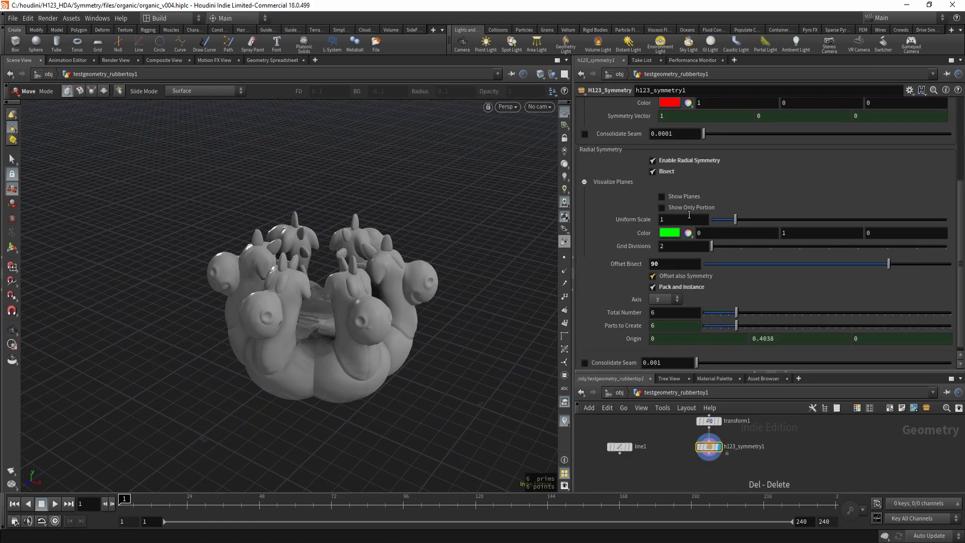
Turn off Pack and Instance, try moving one connected portion of the unpacked toy, and undo the move
click(677, 289)
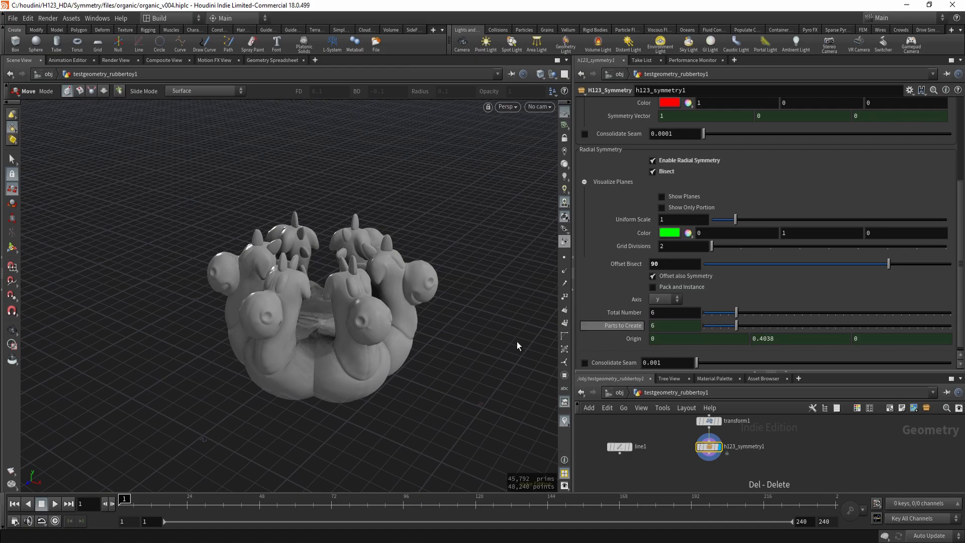
key(s)
double_click(287, 349)
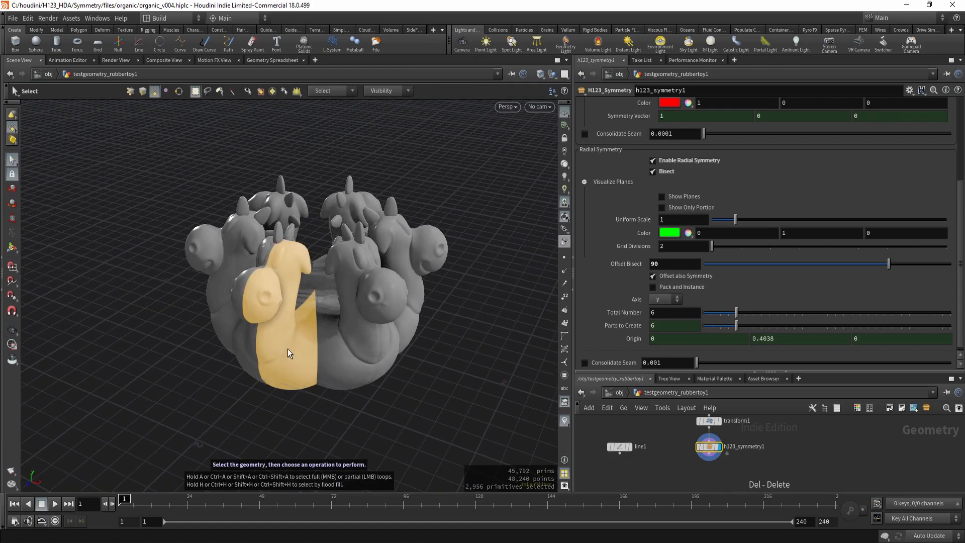
key(t)
alt+drag(292, 344, 340, 364)
key(ctrl+z)
Try moving a small connected piece on one toy's head, undo the move, and delete the edit node
alt+drag(288, 306, 412, 289)
key(s)
double_click(367, 258)
key(t)
key(ctrl+z)
scroll(410, 294, down, 5)
alt+drag(347, 308, 320, 251)
alt+drag(302, 328, 313, 260)
alt+drag(309, 397, 338, 265)
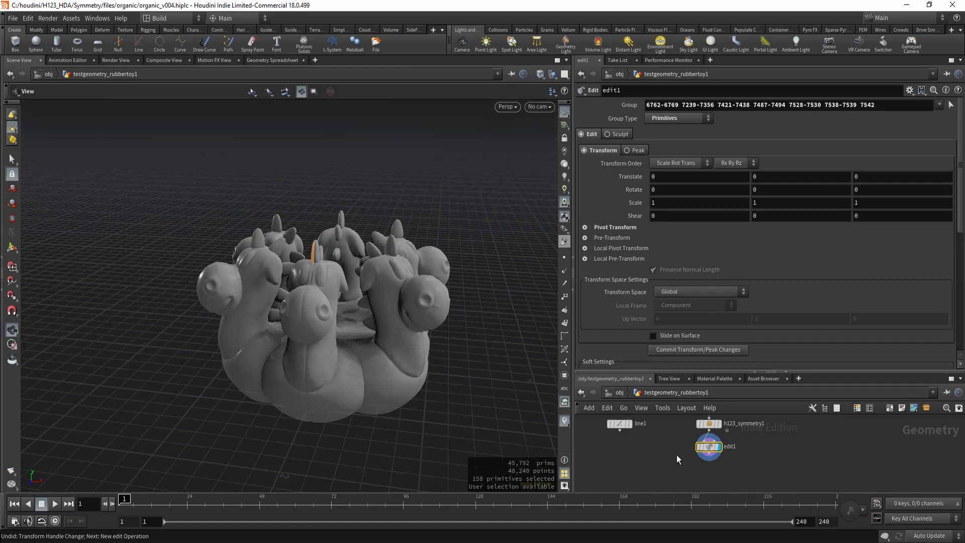
key(Delete)
mouse_move(359, 326)
alt+mouse_down()
mouse_move(334, 333)
mouse_move(365, 326)
mouse_move(362, 315)
alt+mouse_up()
Set the radial symmetry axis to x and show the cutting planes at a uniform scale of 1.72
click(670, 301)
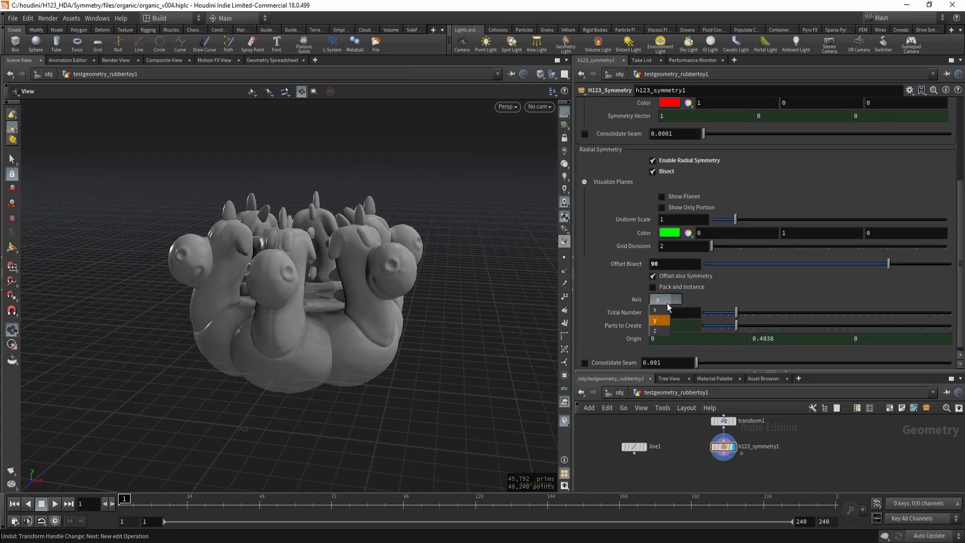
click(666, 300)
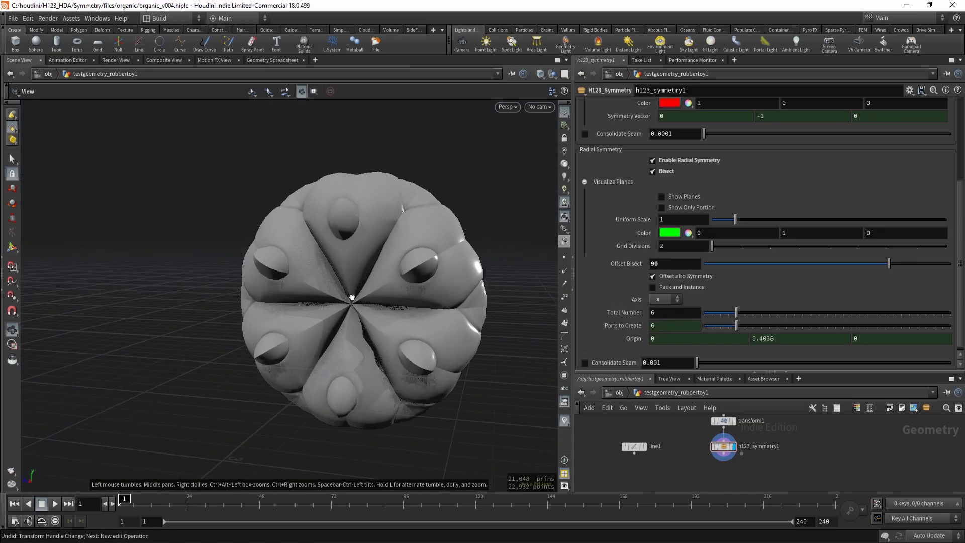
click(681, 197)
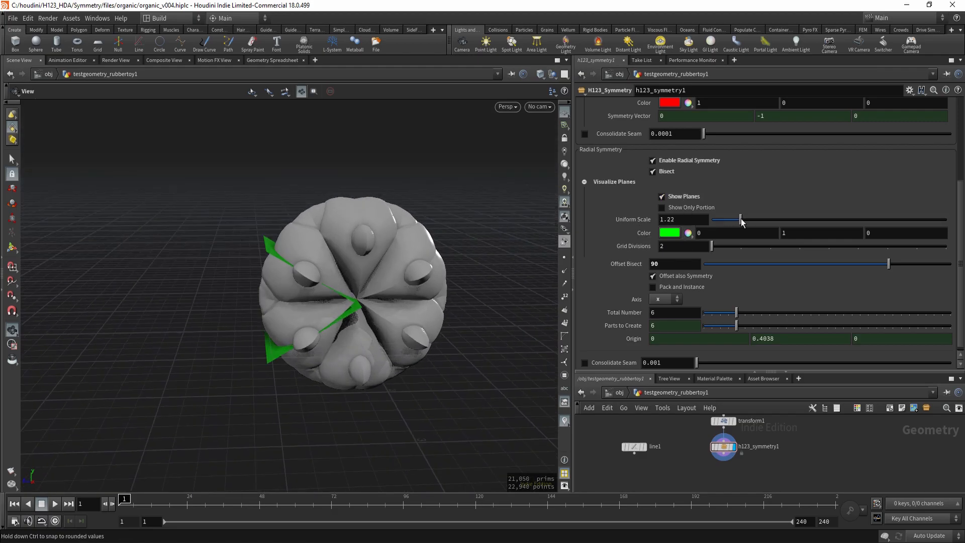
drag(741, 221, 752, 220)
drag(328, 327, 309, 312)
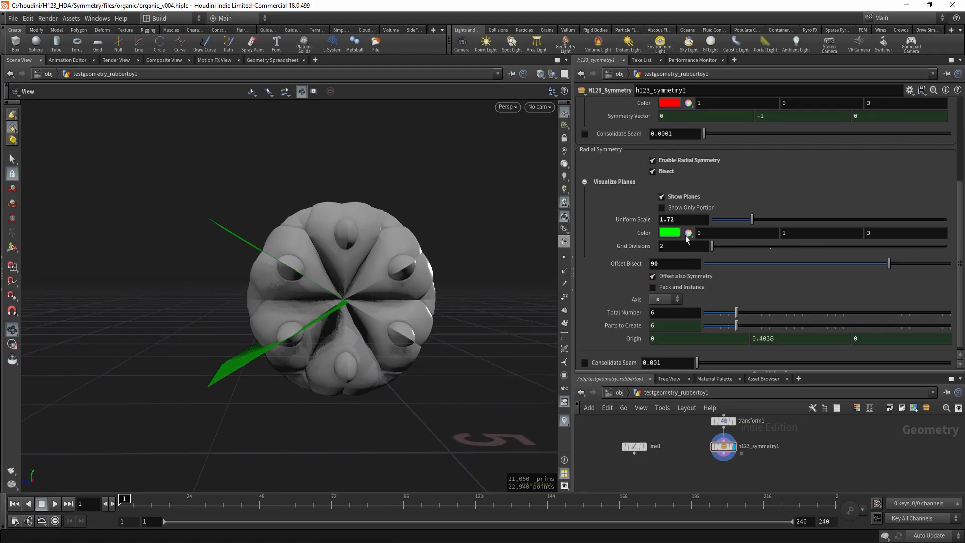
Set the radial symmetry axis to z and try the mirror directions -z, +x and -x
click(656, 330)
drag(270, 320, 434, 347)
scroll(785, 211, up, 4)
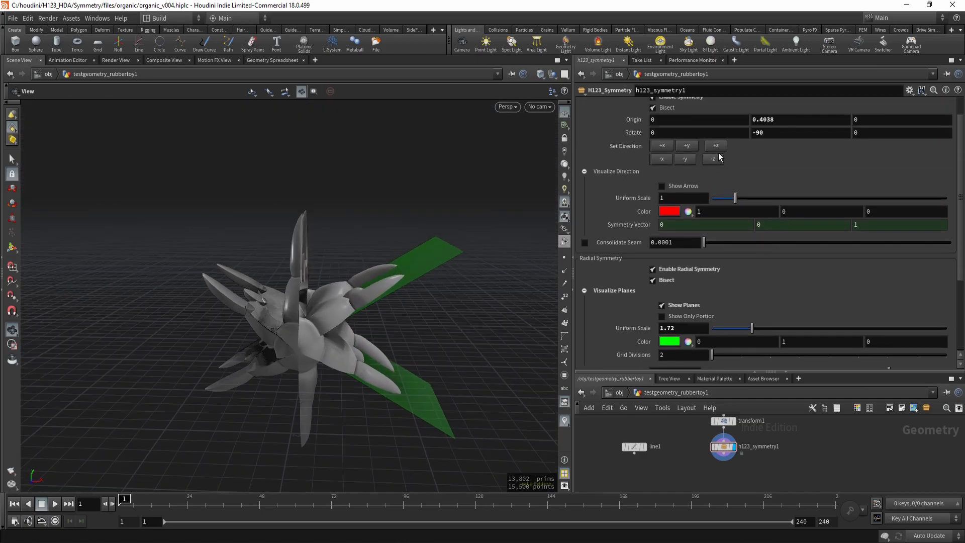
click(712, 158)
click(657, 144)
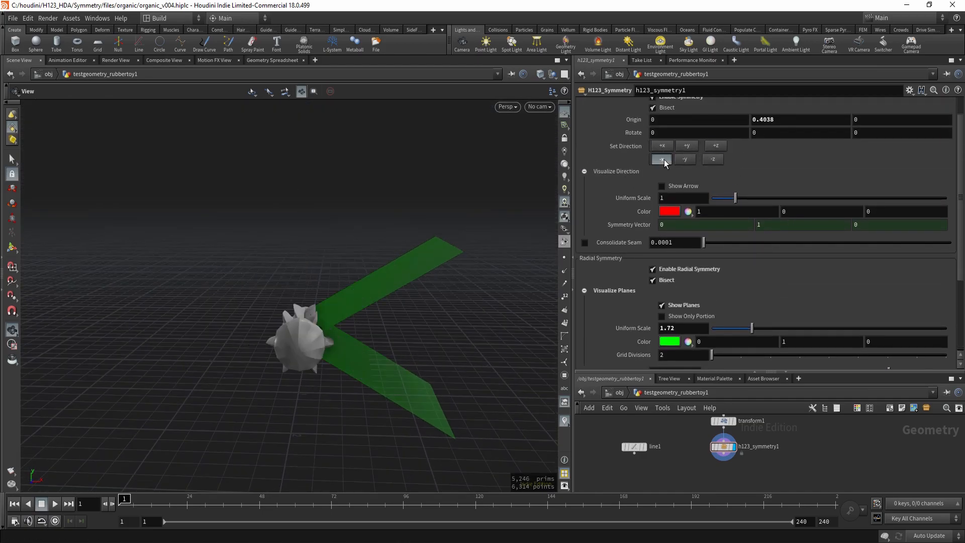
click(665, 159)
drag(404, 262, 390, 336)
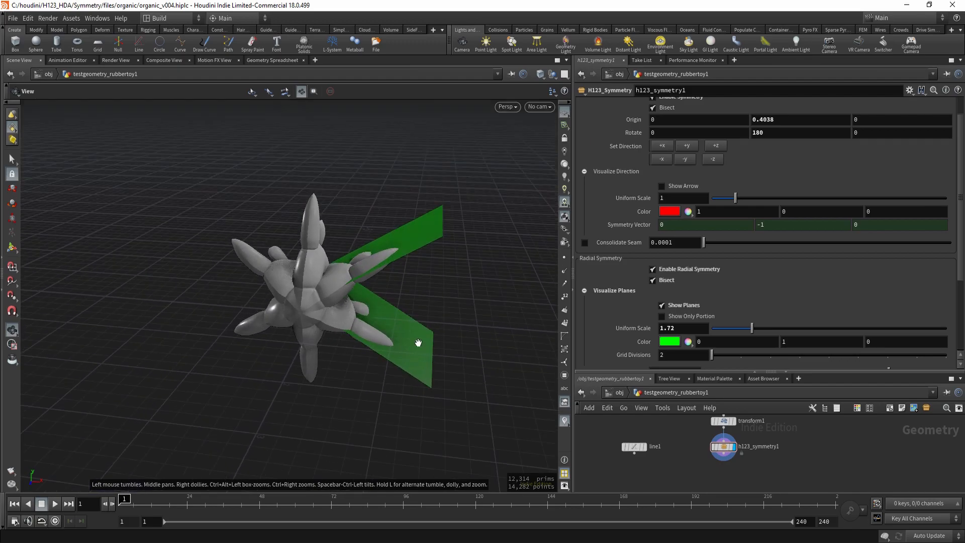
Set the radial symmetry axis back to y and hide the cutting planes
scroll(764, 269, down, 2)
scroll(765, 264, down, 1)
click(674, 325)
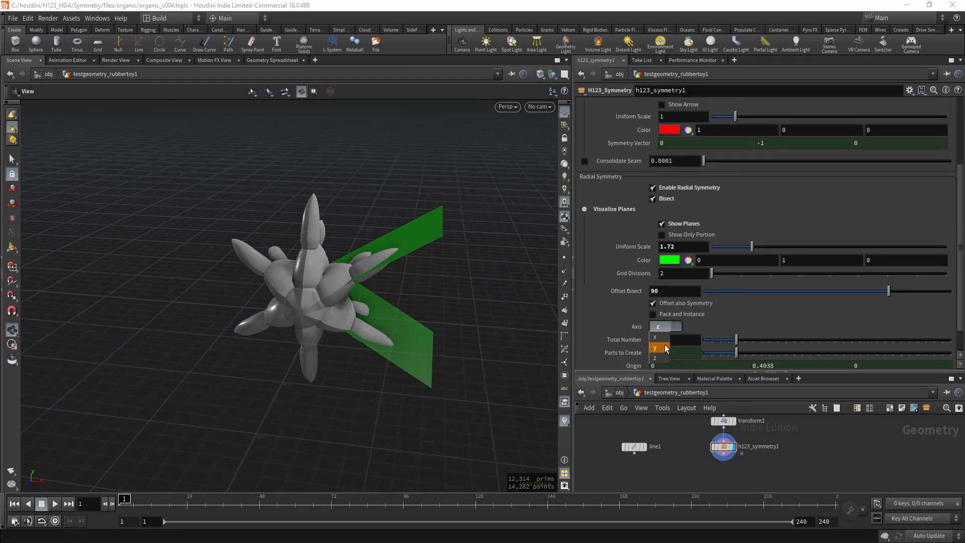
click(666, 348)
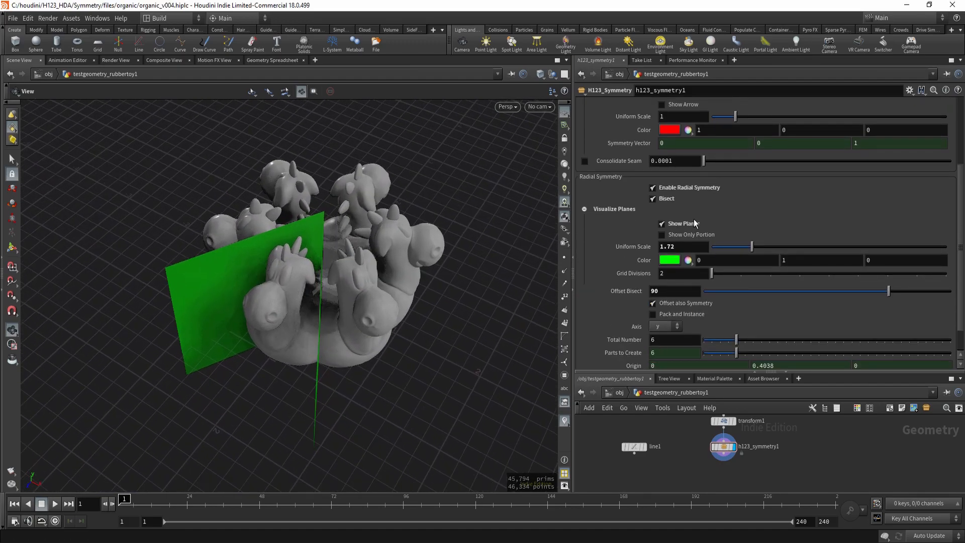
click(688, 223)
drag(372, 241, 388, 293)
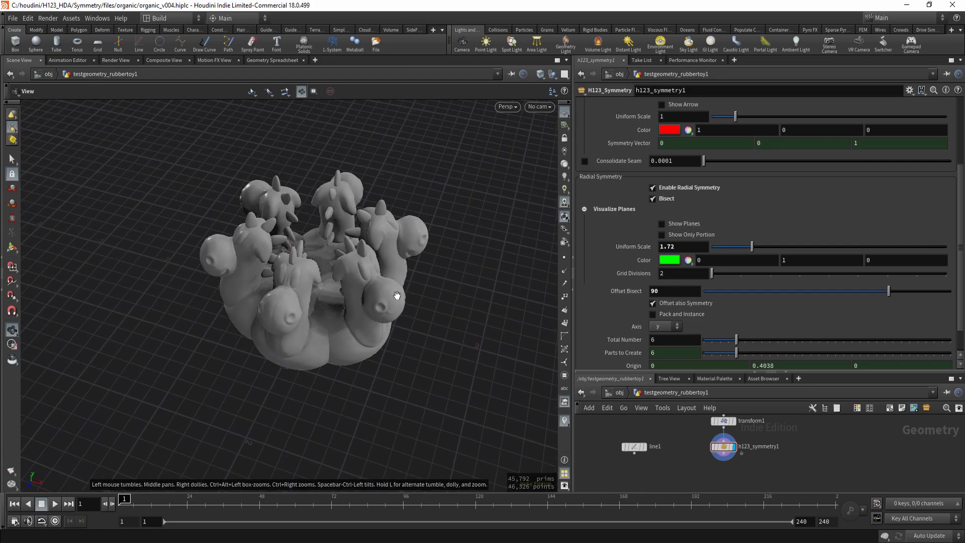
Keep Total Number at 6, unlink Parts to Create from it, and view the toy ring from several angles
scroll(753, 293, down, 1)
mouse_move(737, 307)
mouse_down()
mouse_move(823, 307)
mouse_move(736, 310)
mouse_up()
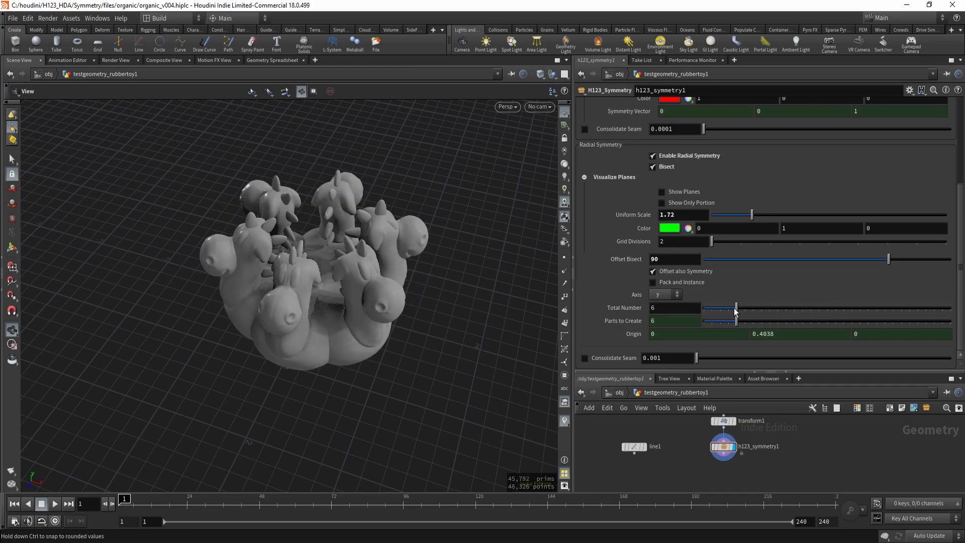
mouse_move(352, 321)
mouse_down()
mouse_move(372, 352)
mouse_move(394, 351)
mouse_move(334, 336)
mouse_move(340, 329)
mouse_up()
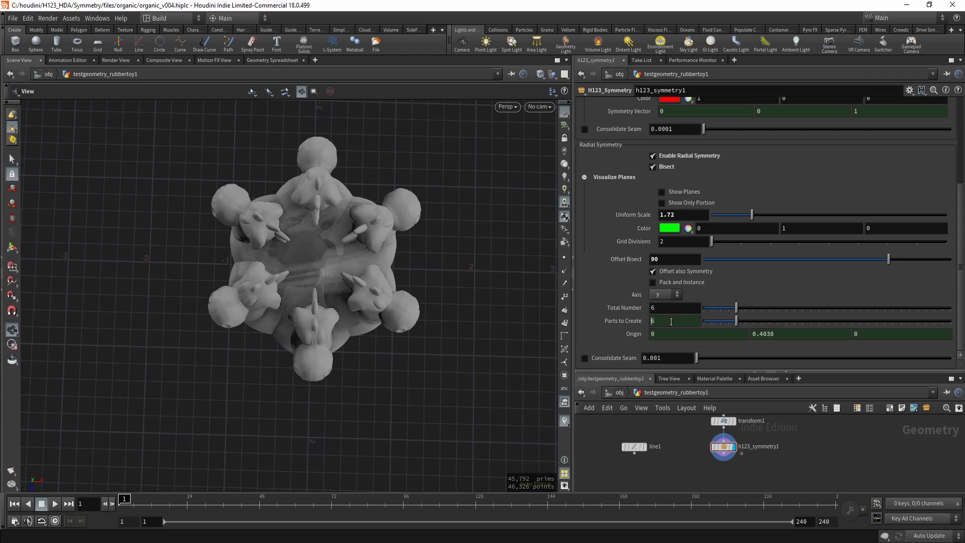
drag(387, 330, 442, 256)
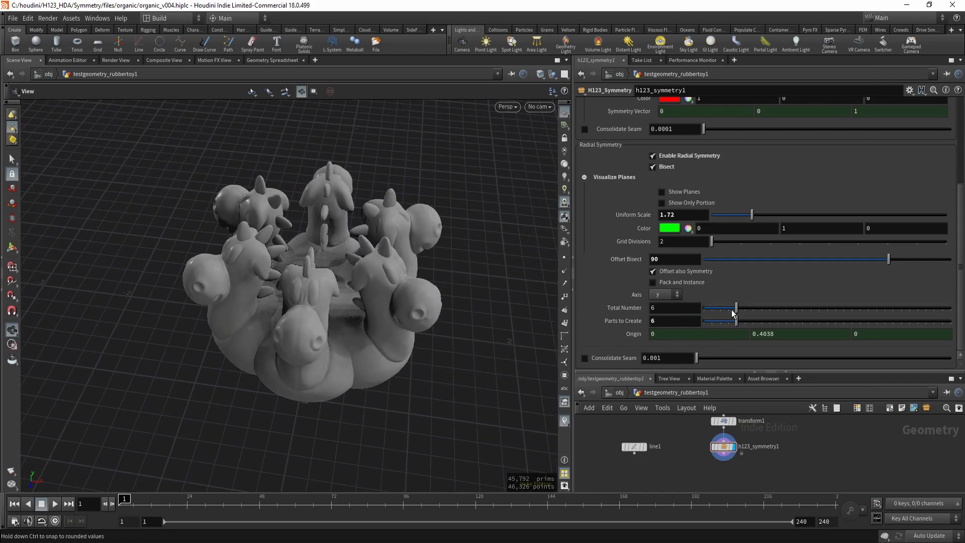
mouse_move(734, 311)
mouse_down()
mouse_move(788, 311)
mouse_move(739, 316)
mouse_up()
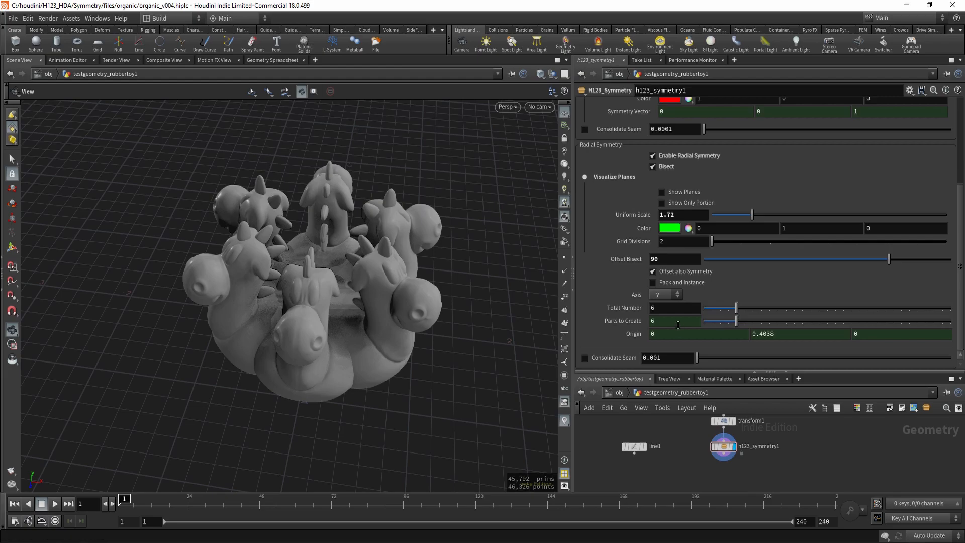
drag(366, 277, 370, 301)
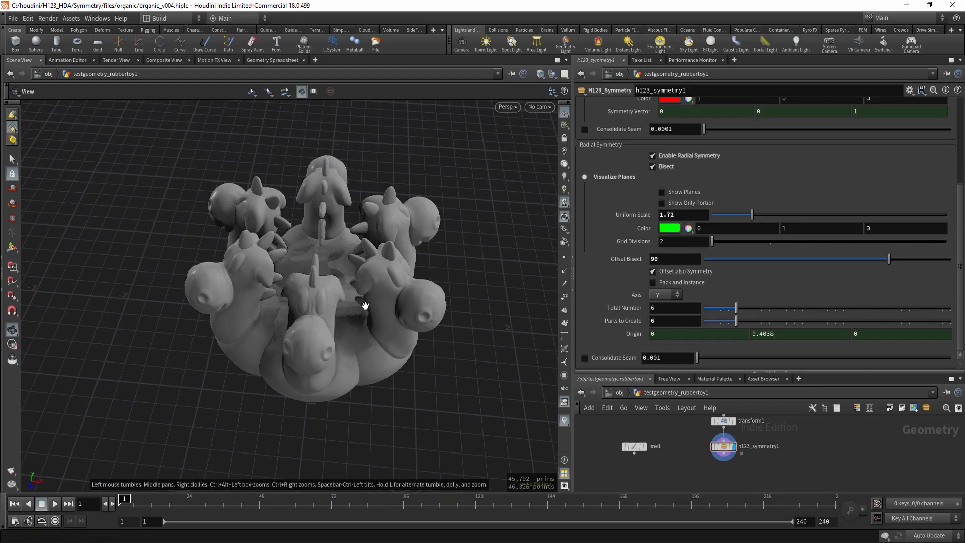
Set Parts to Create to 4 and Total Number to 12 for the radial toy copies
drag(737, 320, 720, 324)
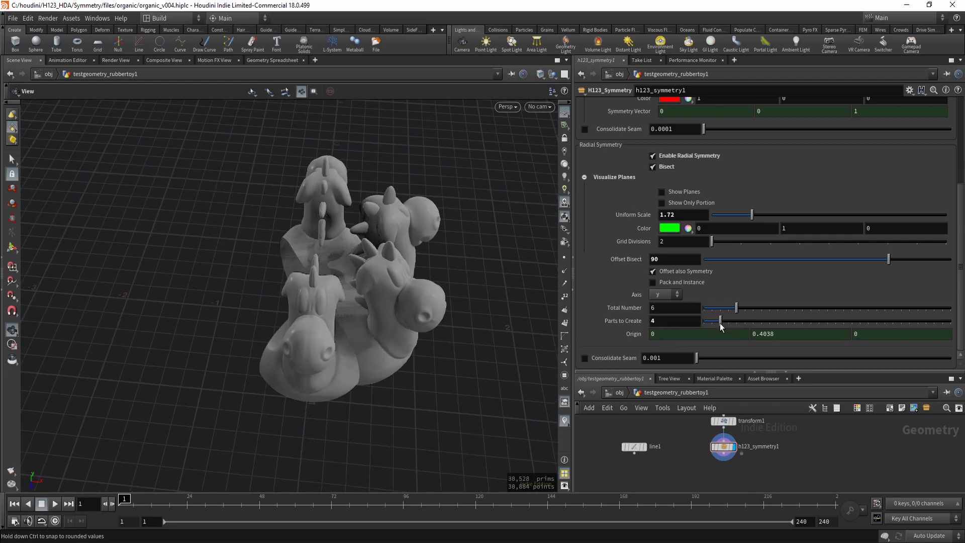
drag(262, 301, 352, 338)
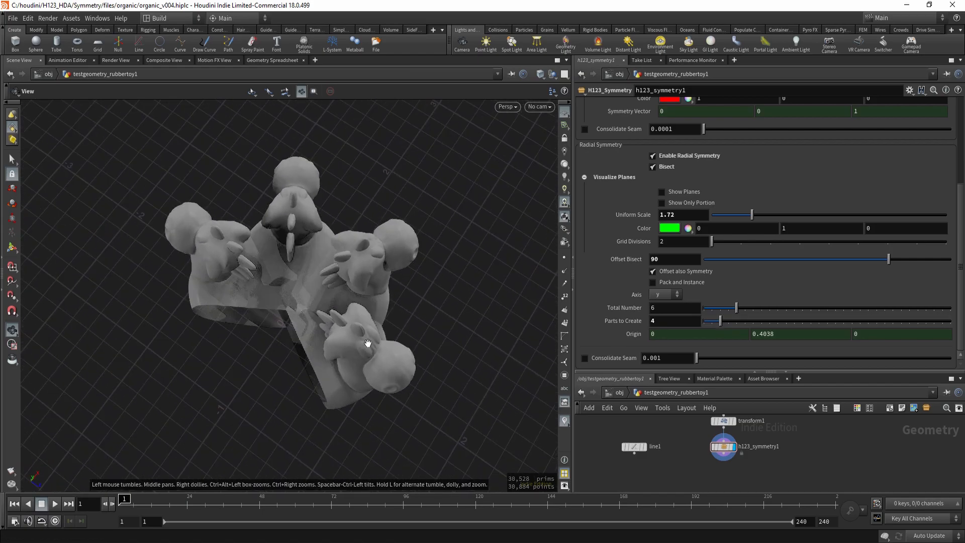
drag(736, 308, 788, 310)
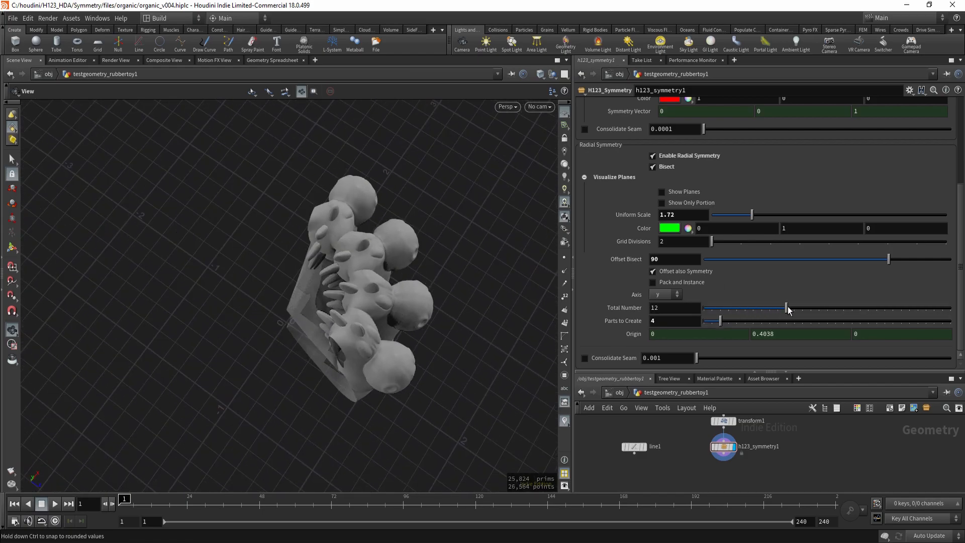
Set Parts to Create to 7 and look over the partial ring of toy copies
drag(728, 323, 747, 324)
drag(322, 281, 314, 309)
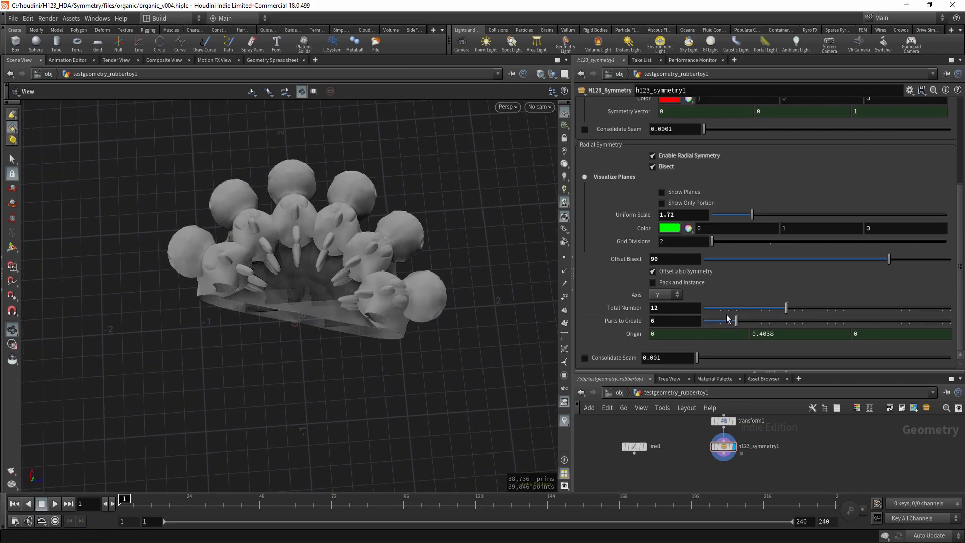
drag(740, 320, 745, 321)
drag(339, 308, 260, 356)
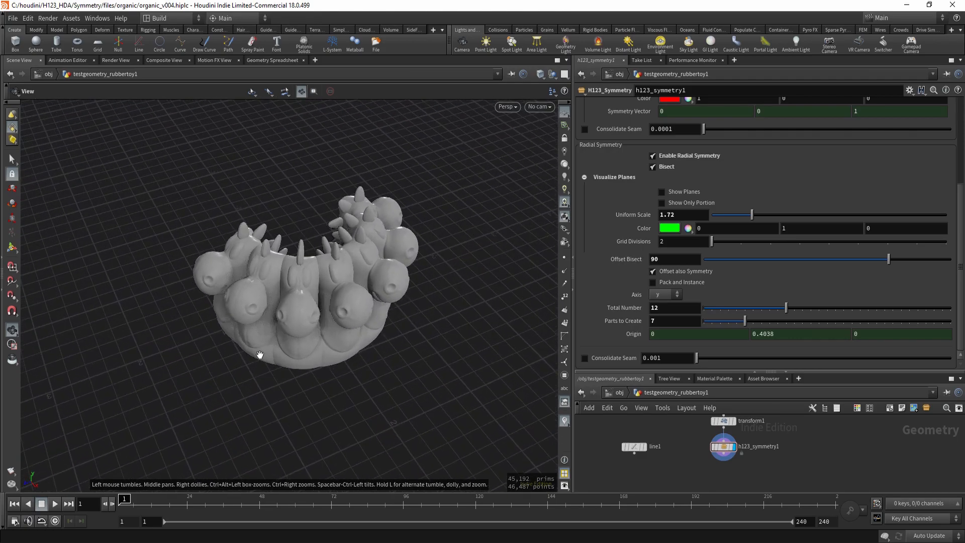
Reset Total Number to 6 and Parts to Create to its linked default, and view the complete toy ring
drag(475, 338, 402, 327)
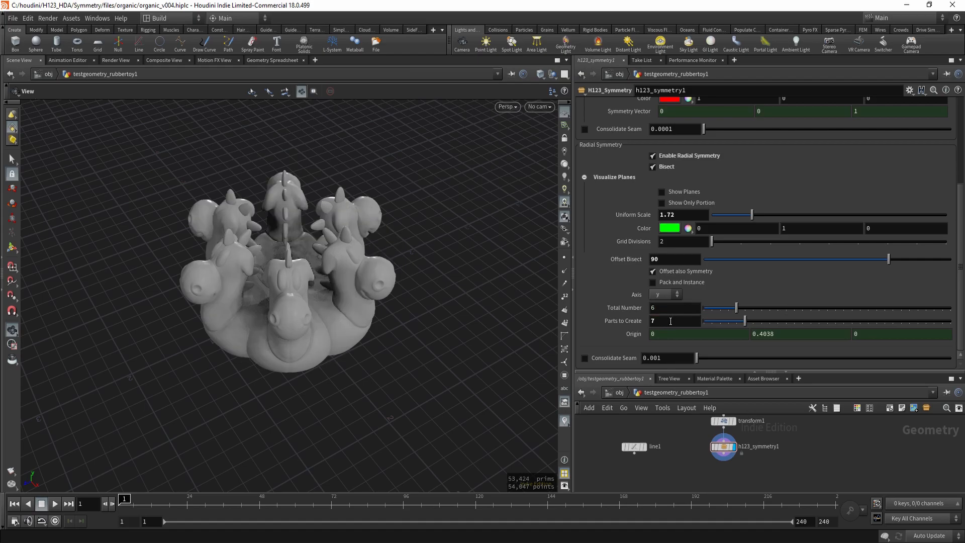
drag(361, 312, 372, 341)
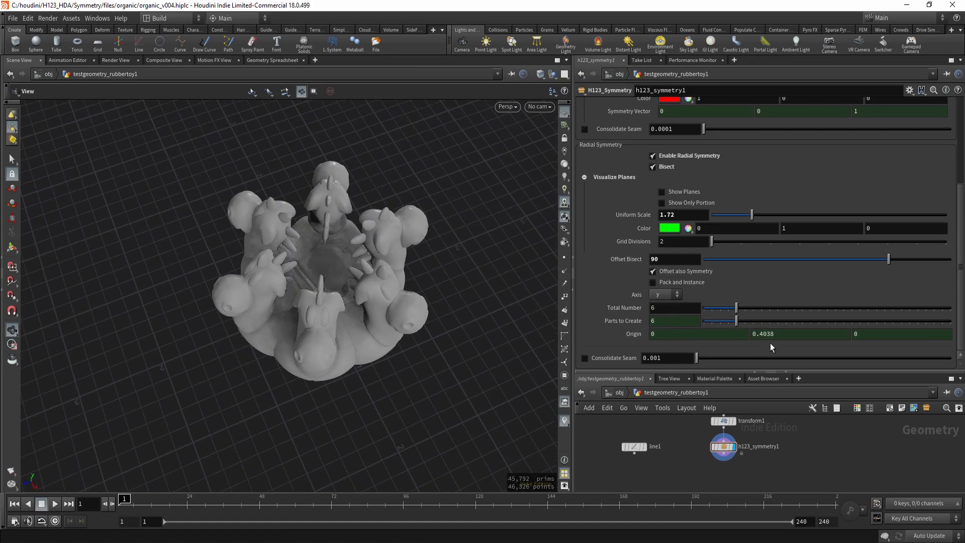
Examine the complete six-part toy ring and its symmetry handles from several angles
mouse_move(735, 306)
mouse_down()
mouse_move(759, 309)
mouse_move(738, 309)
mouse_up()
drag(281, 301, 398, 296)
scroll(611, 231, up, 3)
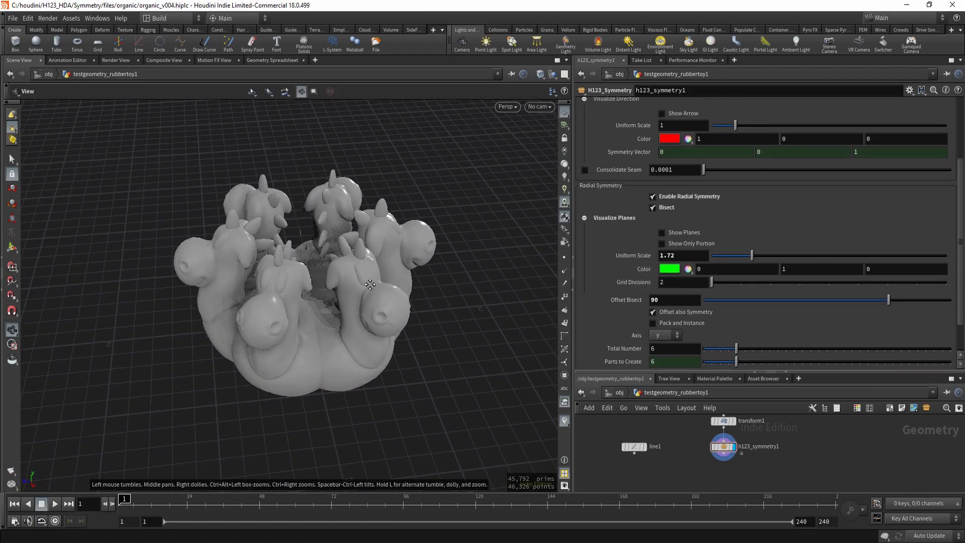
drag(372, 282, 331, 292)
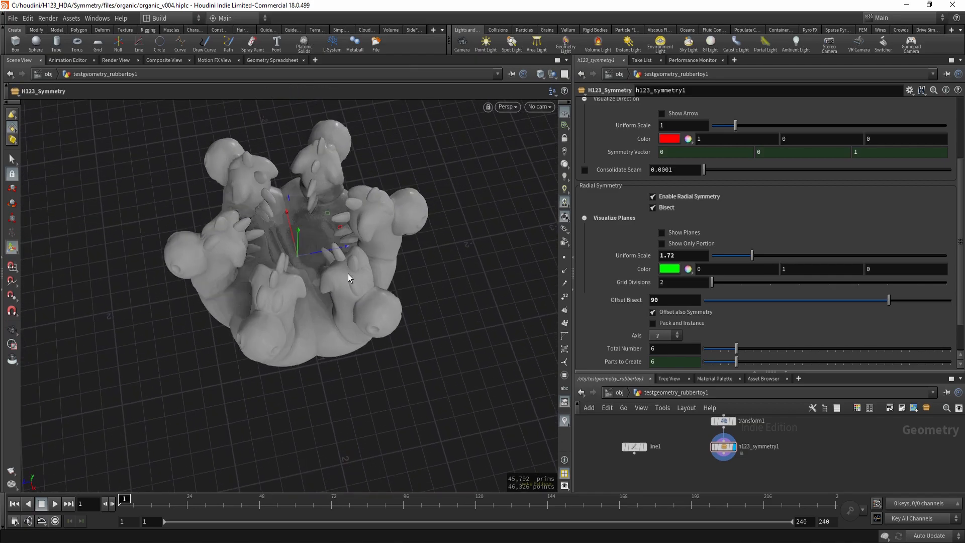
drag(350, 278, 351, 312)
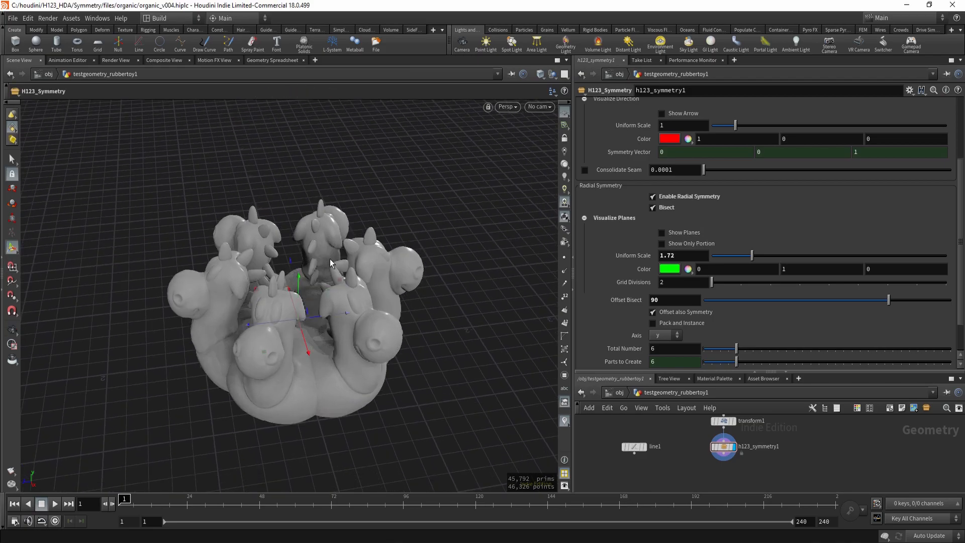
mouse_move(356, 314)
mouse_down()
mouse_move(370, 345)
mouse_move(334, 351)
mouse_move(336, 371)
mouse_move(282, 339)
mouse_move(293, 355)
mouse_move(299, 349)
mouse_move(292, 377)
mouse_move(282, 345)
mouse_move(300, 347)
mouse_move(305, 324)
mouse_move(302, 366)
mouse_move(340, 312)
mouse_up()
key(Return)
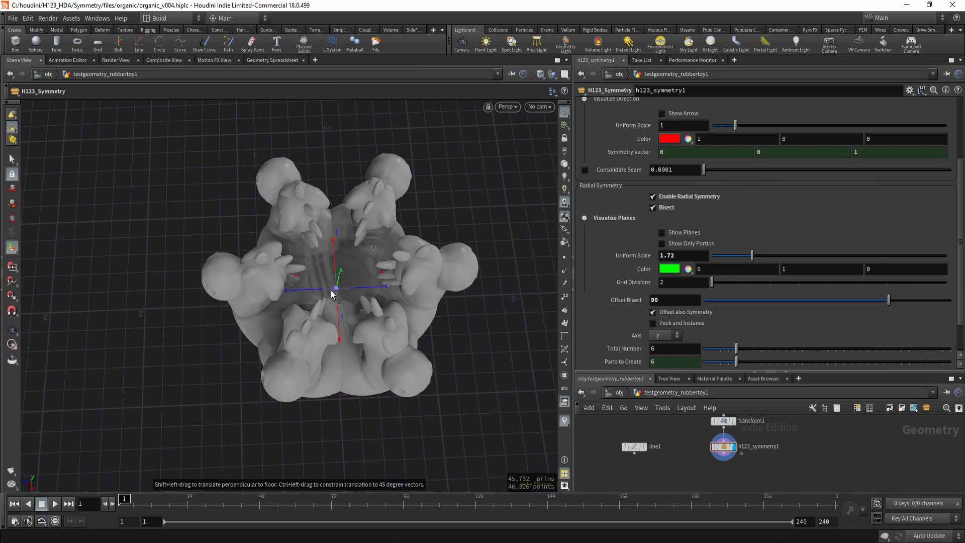
key(Escape)
drag(358, 274, 349, 298)
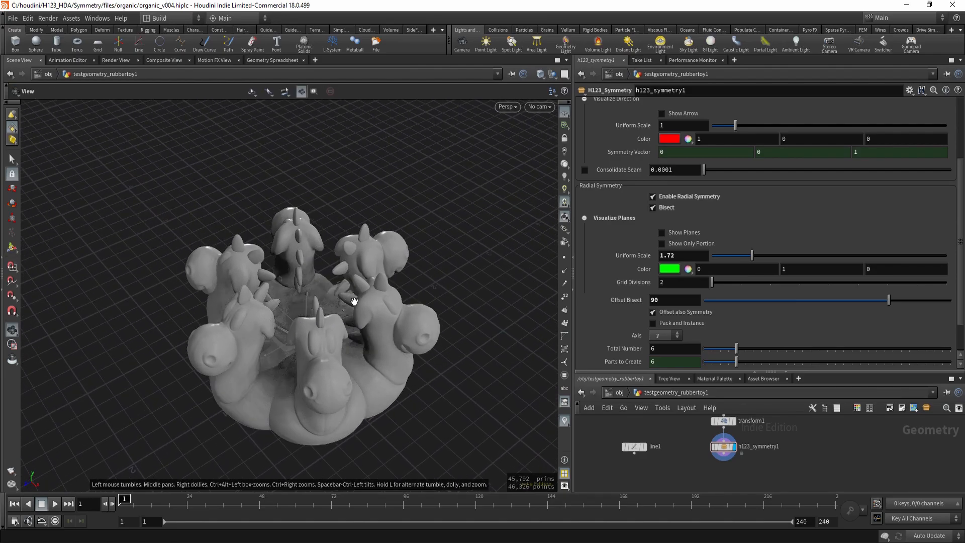
scroll(787, 299, down, 3)
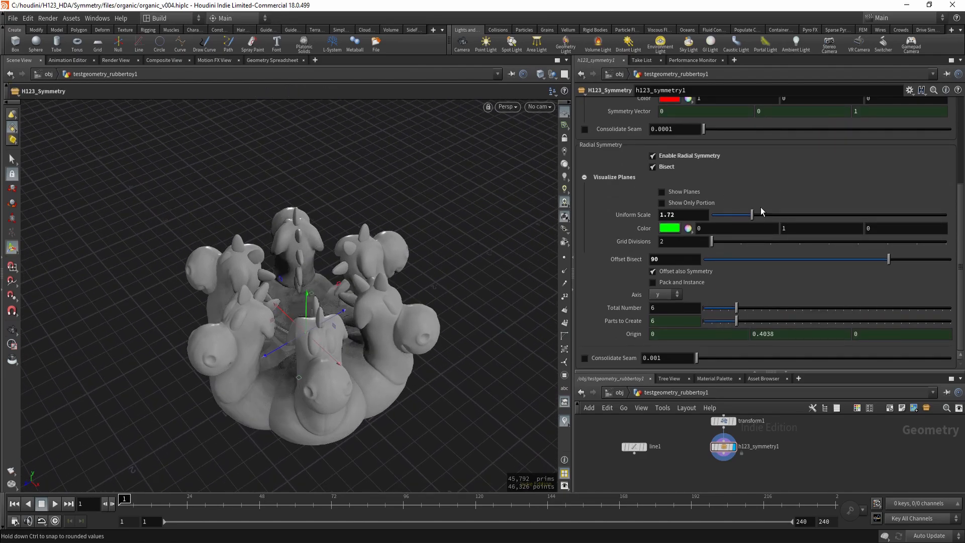
scroll(760, 226, up, 10)
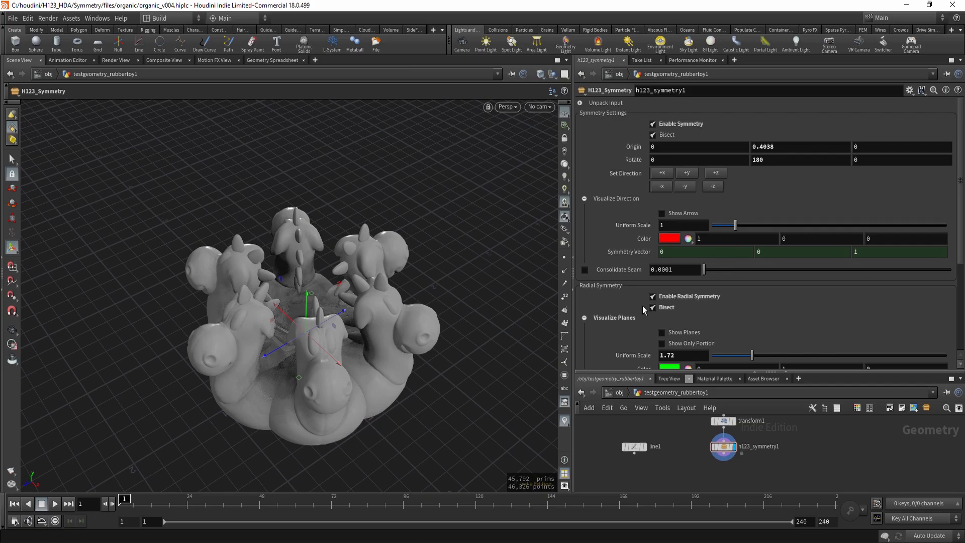
Turn off radial symmetry and move the mirror origin along Z to about 0.788, cutting the toy close to its head
click(671, 300)
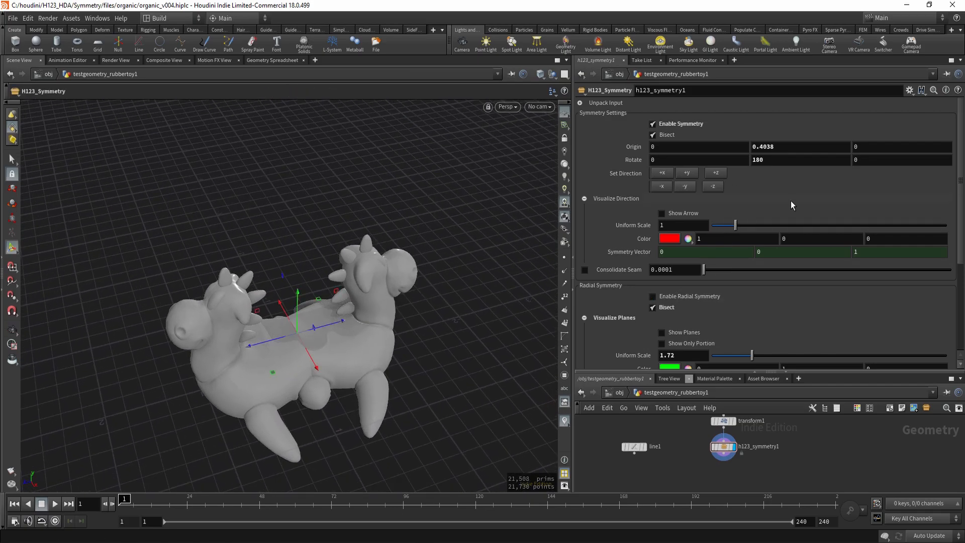
drag(338, 327, 285, 319)
key(Escape)
scroll(841, 307, down, 6)
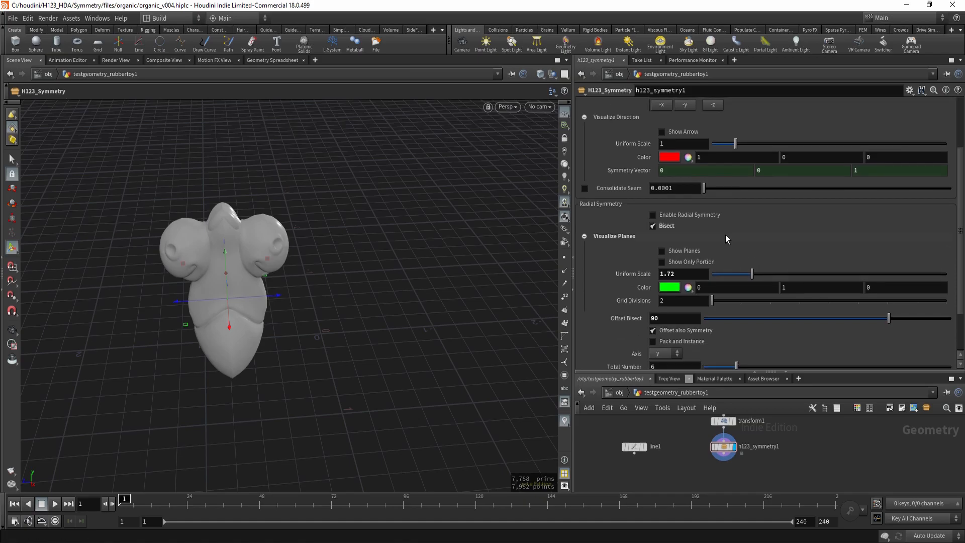
Examine the mirrored toy head without radial symmetry from several angles and distances
click(697, 216)
mouse_move(242, 236)
alt+mouse_down()
mouse_move(245, 287)
mouse_move(237, 282)
mouse_move(239, 221)
alt+mouse_up()
alt+middle_drag(303, 263, 321, 280)
alt+right_drag(321, 280, 276, 309)
alt+middle_drag(275, 308, 272, 298)
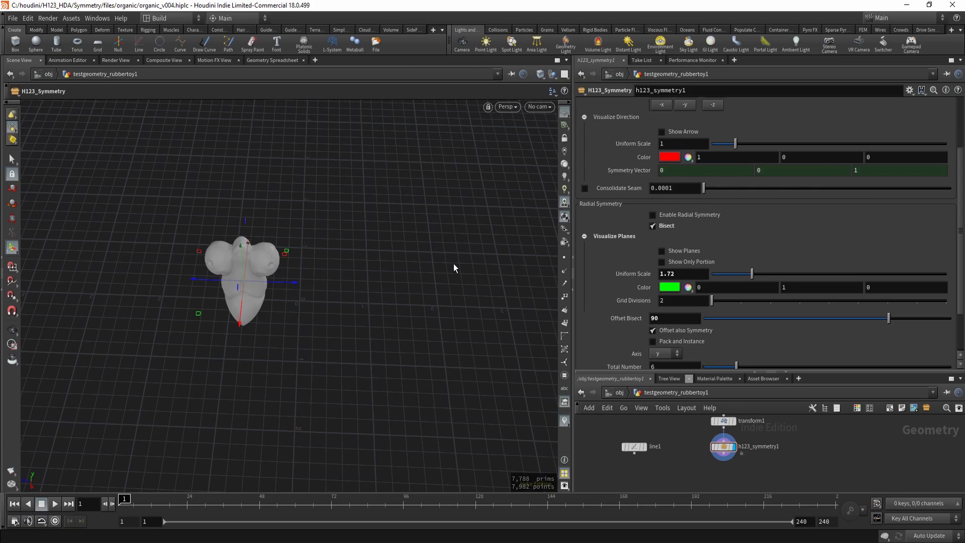
alt+drag(208, 260, 270, 211)
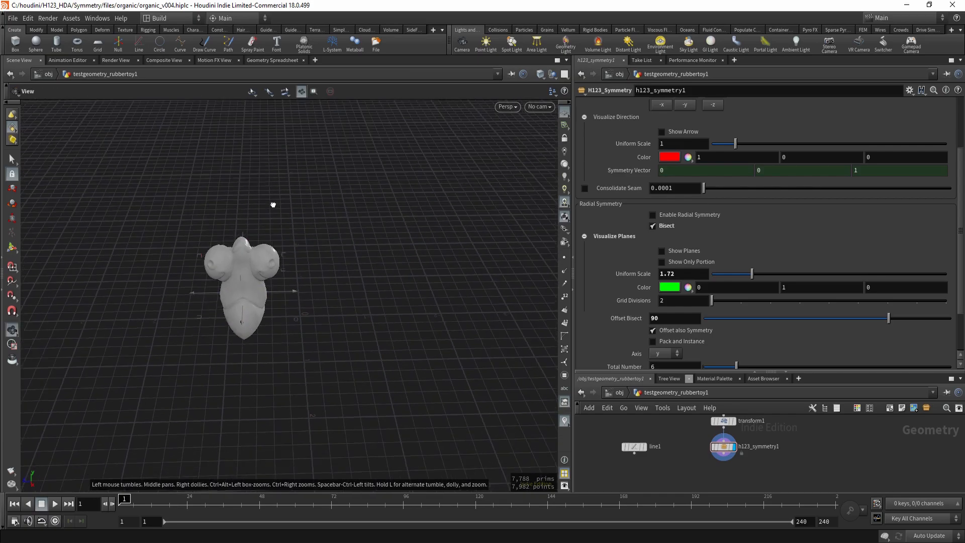
alt+right_drag(269, 211, 242, 282)
alt+drag(241, 282, 275, 262)
alt+right_drag(274, 261, 270, 315)
alt+drag(269, 316, 343, 330)
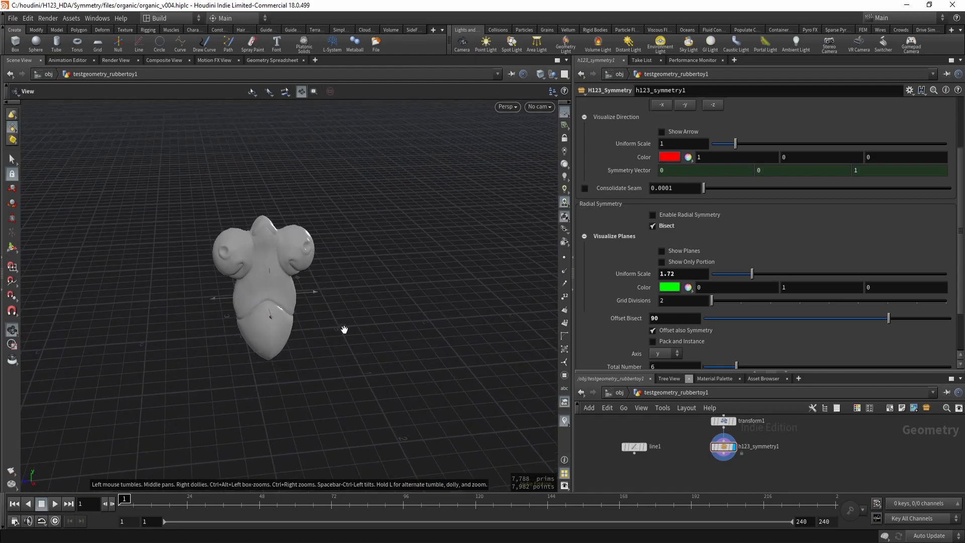
Enable radial symmetry on the mirrored toy head, try moving the mirror origin with its handle, and undo that move
click(687, 215)
drag(327, 282, 464, 265)
alt+right_drag(463, 265, 327, 261)
alt+drag(327, 261, 248, 260)
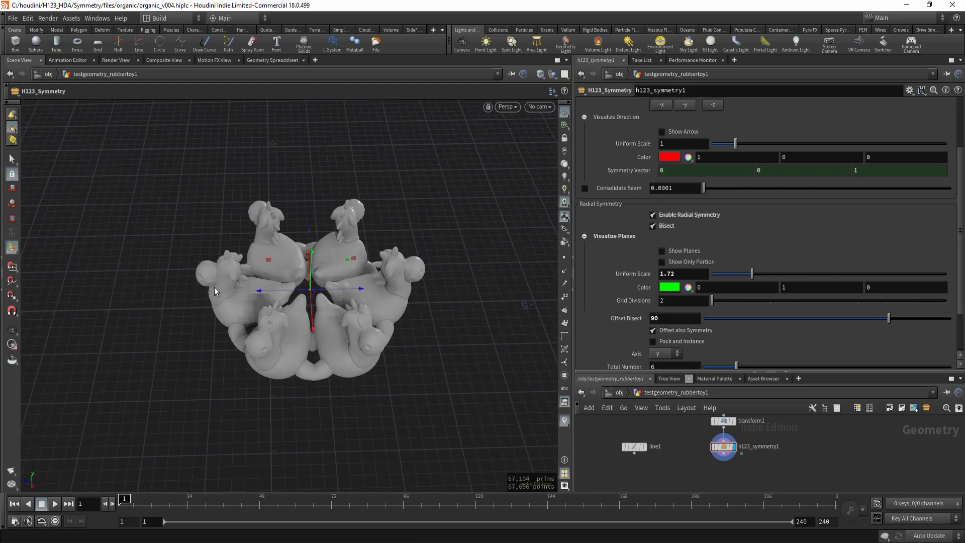
key(ctrl+z)
key(Escape)
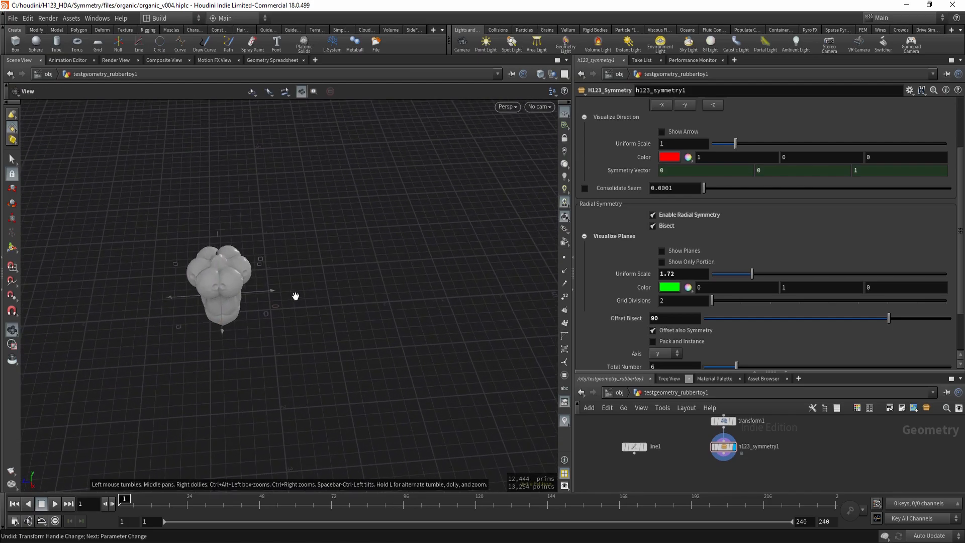
Unlink the radial Origin from the mirror origin and move it along Z to about -0.878
key(Return)
scroll(761, 347, down, 3)
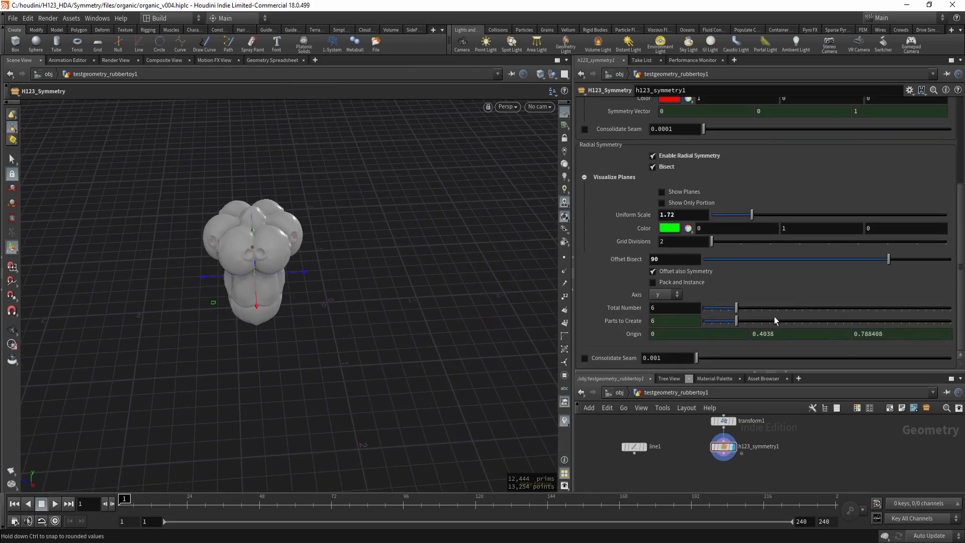
ctrl+shift+click(640, 335)
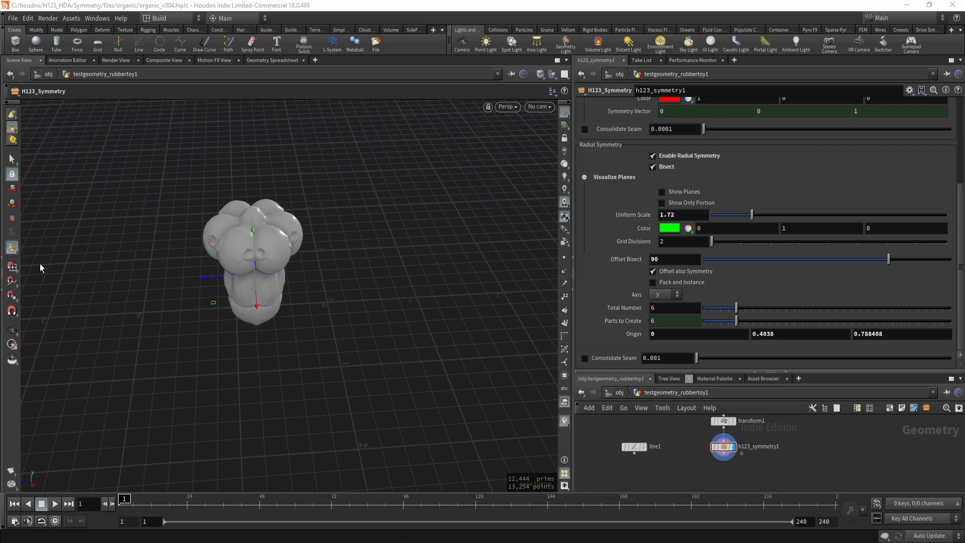
drag(208, 280, 353, 277)
alt+drag(354, 278, 426, 302)
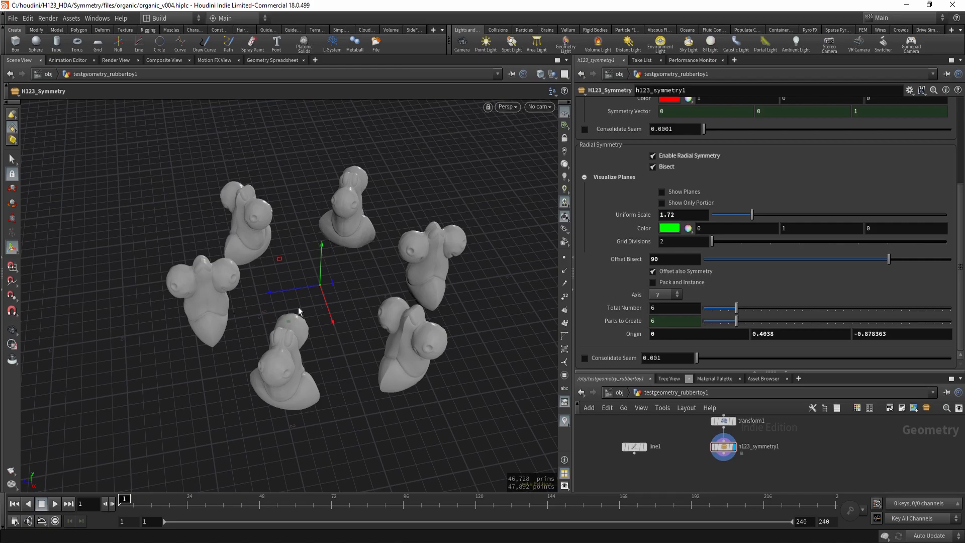
Set the radial Total Number to 17 and inspect the toy ring in shaded and wireframe display
drag(745, 308, 828, 308)
alt+drag(376, 368, 358, 375)
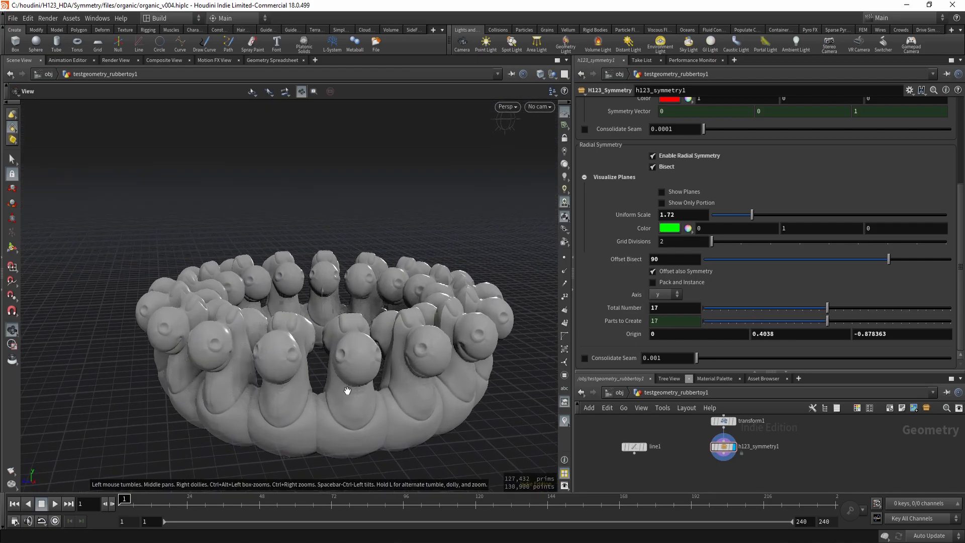
alt+middle_drag(358, 375, 366, 314)
alt+right_drag(366, 314, 429, 341)
key(shift+w)
mouse_move(354, 323)
alt+mouse_down()
mouse_move(417, 302)
mouse_move(375, 309)
alt+mouse_up()
key(shift+w)
alt+right_drag(375, 308, 332, 292)
Isolate the bisected toy with Show Only Portion, examine its cut openings, and restore the full ring
click(676, 204)
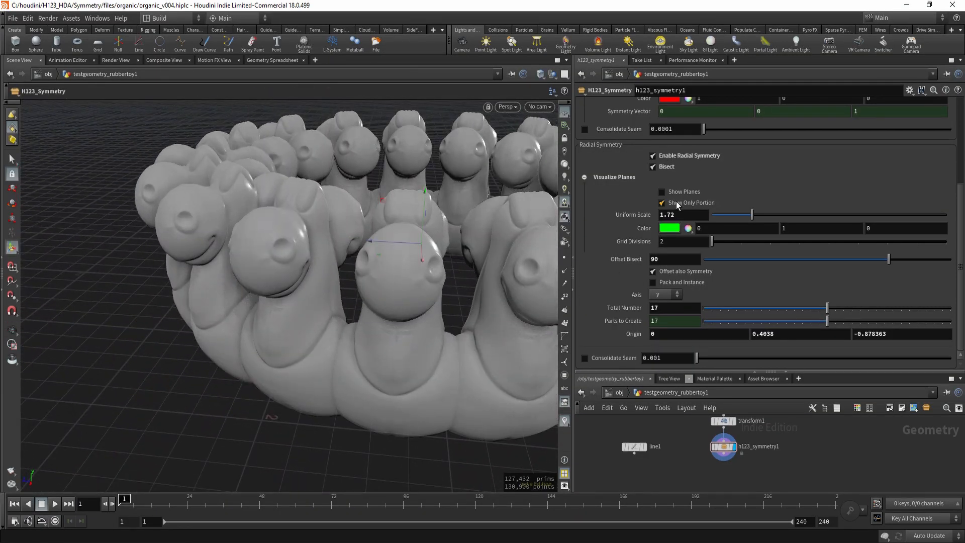
alt+drag(308, 341, 436, 349)
alt+drag(215, 357, 381, 336)
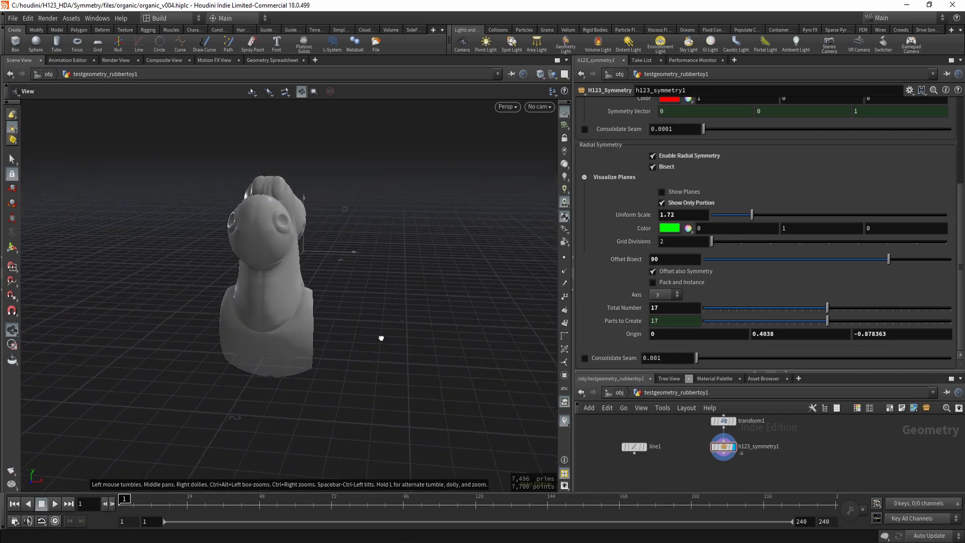
alt+drag(217, 338, 297, 271)
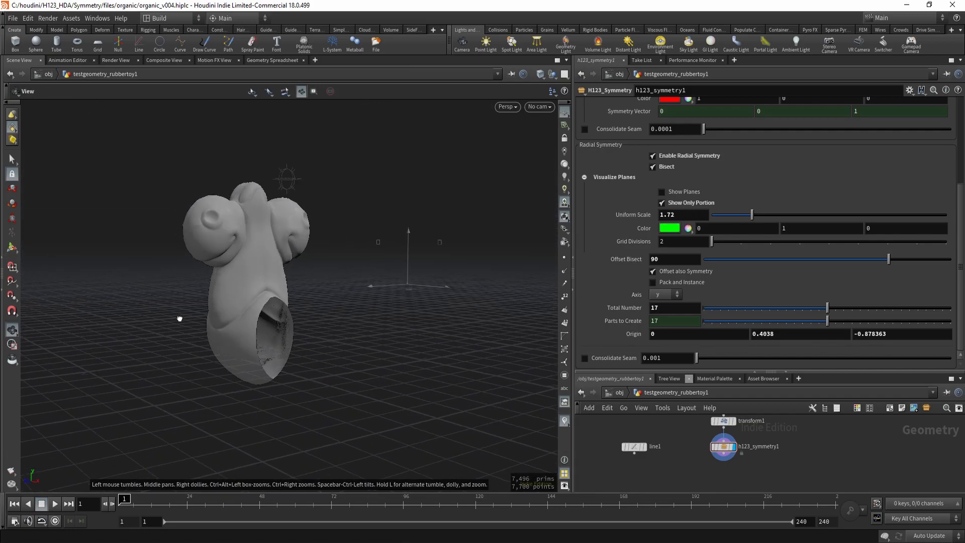
alt+drag(303, 328, 571, 213)
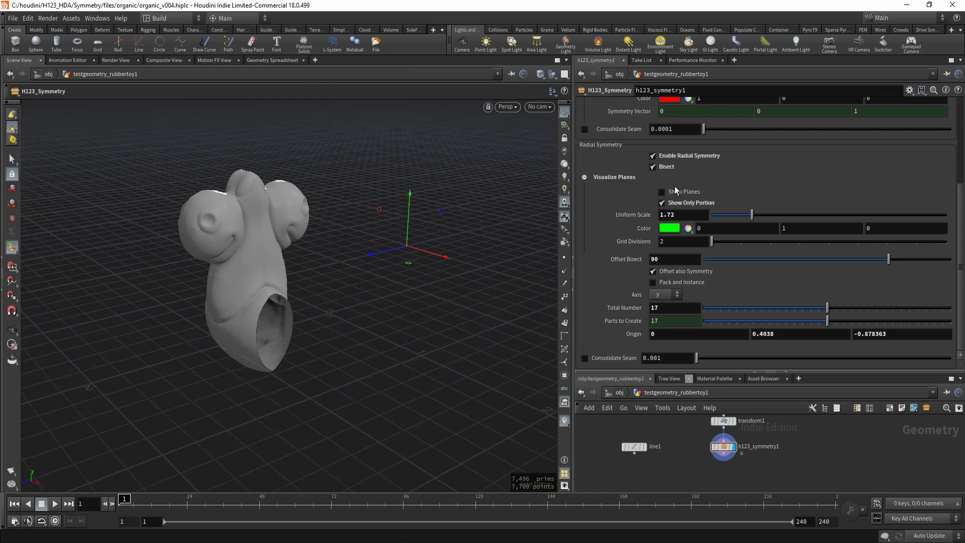
alt+drag(266, 322, 307, 316)
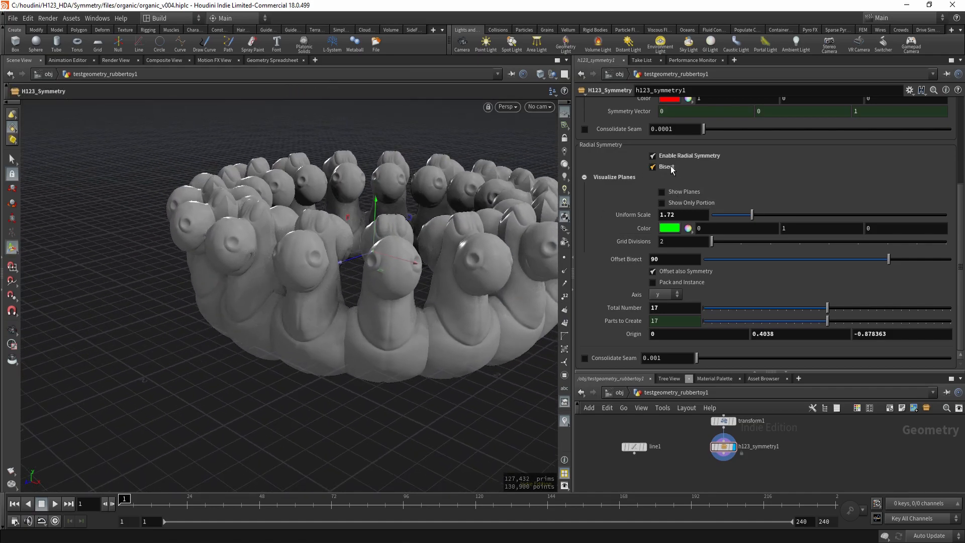
click(680, 201)
alt+drag(352, 281, 251, 377)
alt+drag(311, 309, 276, 314)
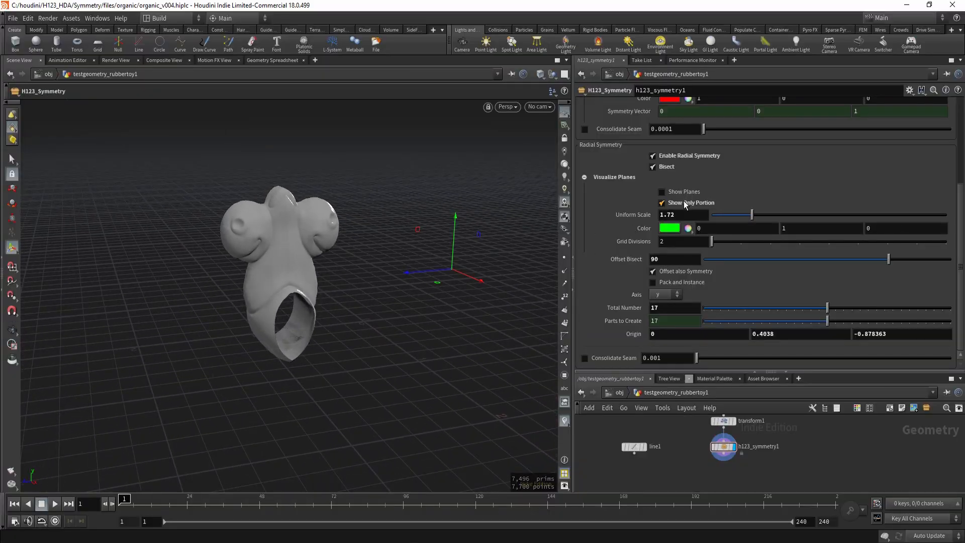
click(683, 203)
Examine the joins between the 17 toy copies up close, with and without wireframe display
alt+drag(317, 342, 391, 292)
alt+scroll(390, 368, up, 5)
key(shift+w)
alt+scroll(343, 355, up, 5)
alt+scroll(391, 292, down, 5)
alt+scroll(391, 293, down, 5)
alt+middle_drag(392, 292, 334, 368)
alt+drag(334, 369, 441, 369)
alt+scroll(442, 370, up, 4)
key(shift+w)
mouse_move(370, 322)
alt+mouse_down()
mouse_move(371, 400)
mouse_move(373, 361)
mouse_move(391, 333)
mouse_move(303, 360)
alt+mouse_up()
right_drag(304, 360, 375, 341)
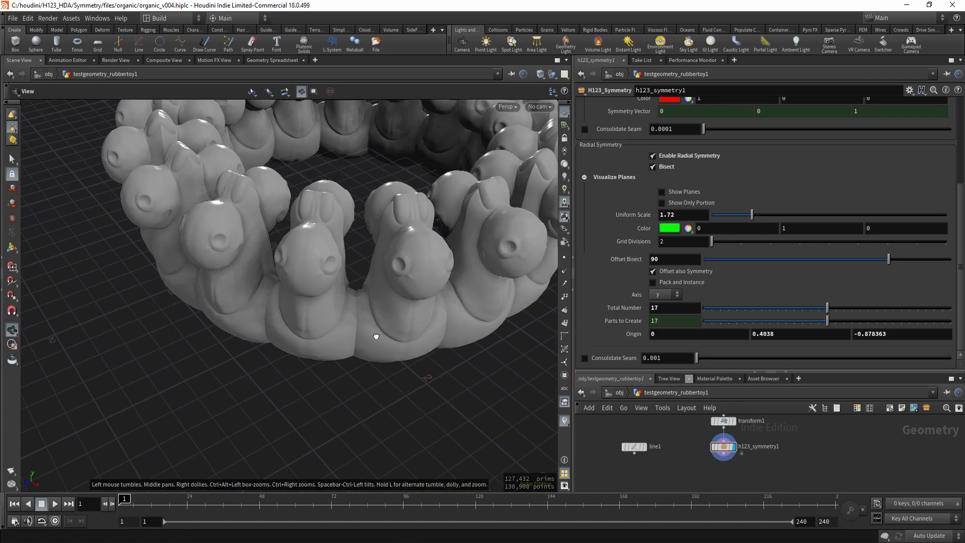
Set the 3D Boundaries display option to 3D View Only to show the open seams in the ring
drag(375, 340, 332, 373)
key(d)
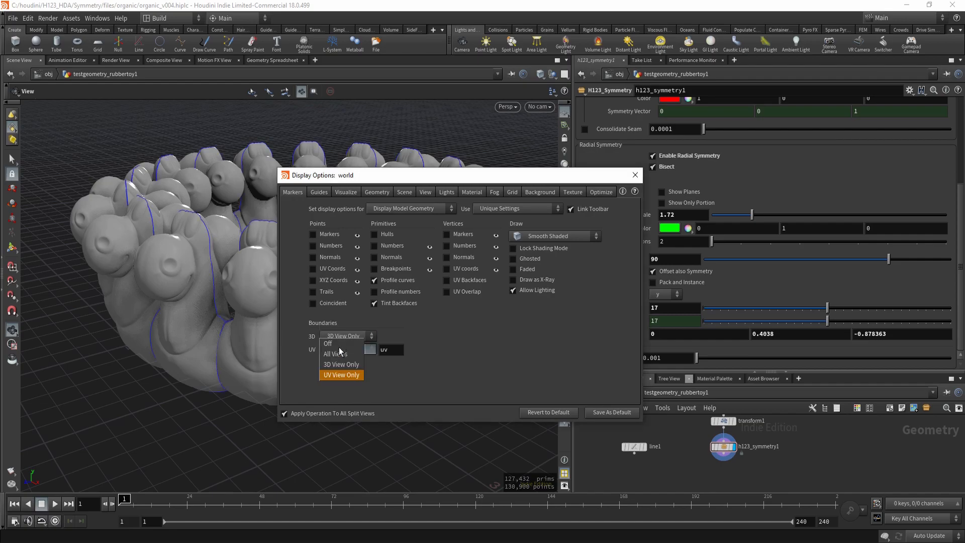
click(343, 337)
click(346, 341)
key(d)
Enable the radial Consolidate Seam option at 0.001, toggling it to compare the joins between copies
drag(305, 356, 347, 352)
click(586, 359)
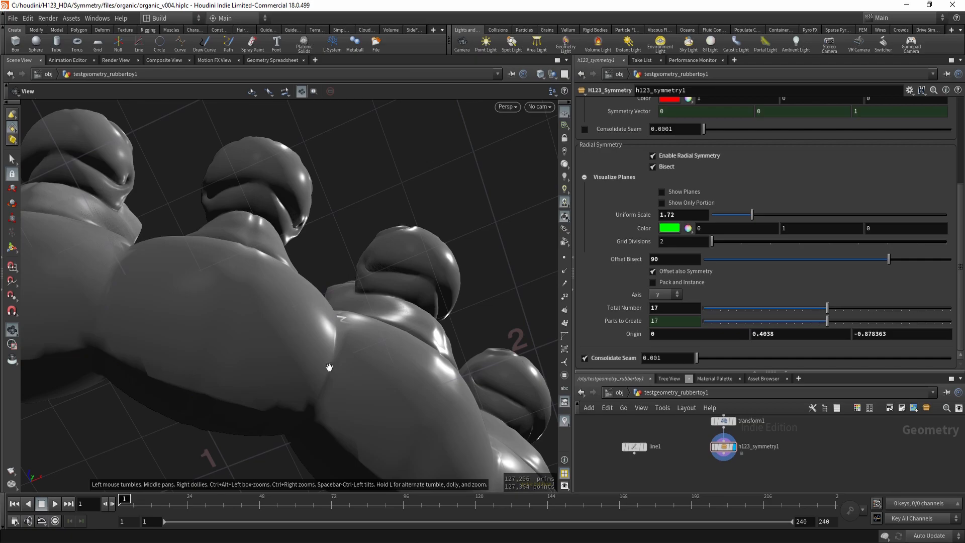
right_drag(345, 369, 248, 368)
drag(248, 369, 362, 398)
click(587, 357)
click(586, 357)
click(586, 358)
click(587, 358)
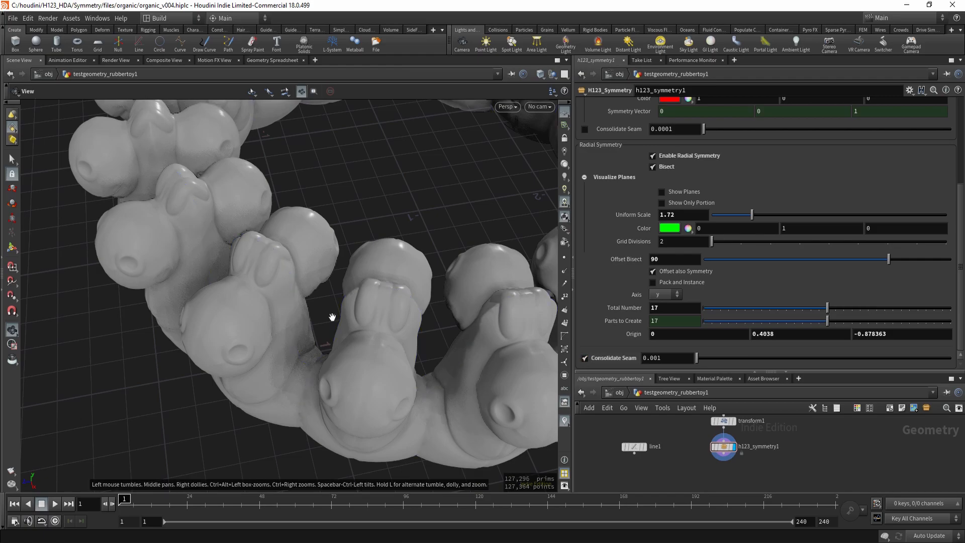
right_drag(307, 327, 362, 311)
drag(362, 310, 383, 300)
right_drag(383, 300, 403, 303)
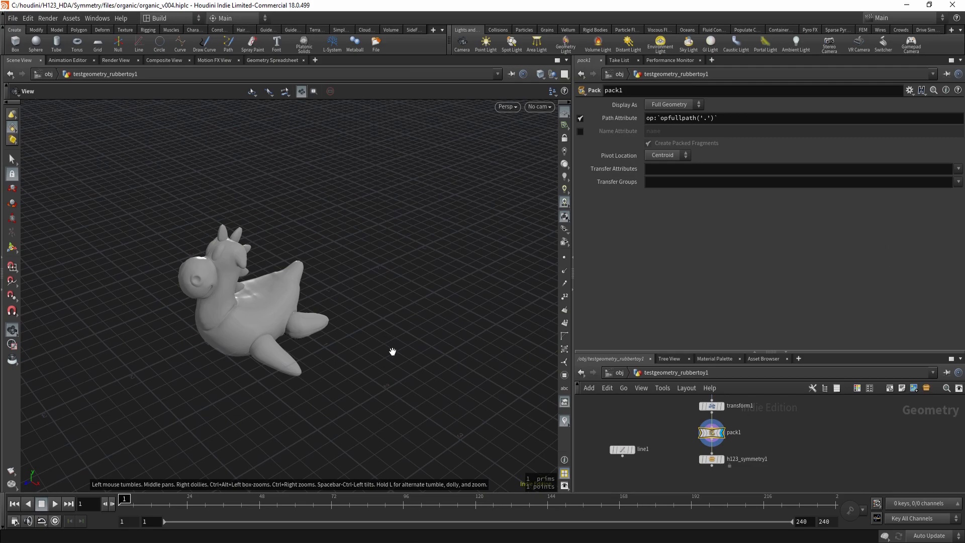
Look over the packed toy, and select and display the h123_symmetry1 node below pack1
drag(332, 341, 308, 330)
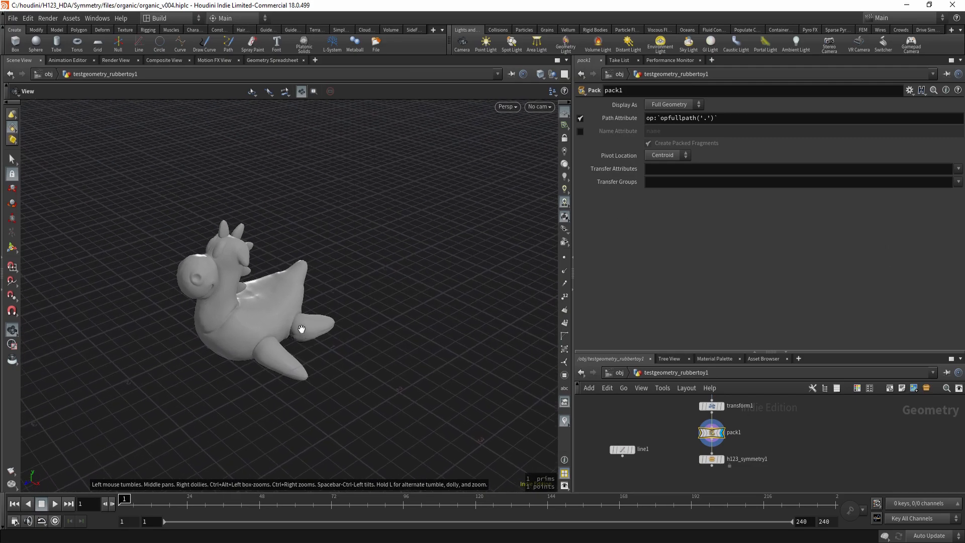
key(s)
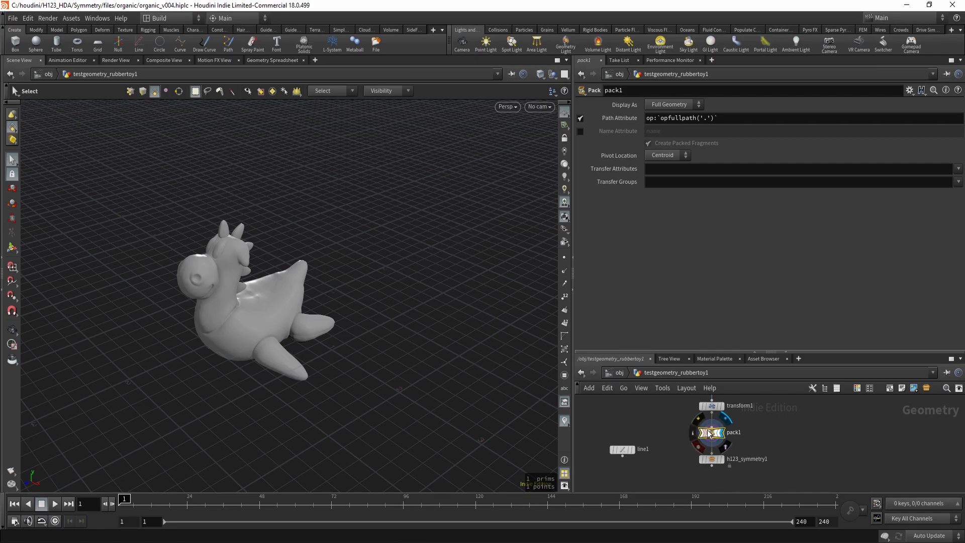
drag(838, 352, 838, 331)
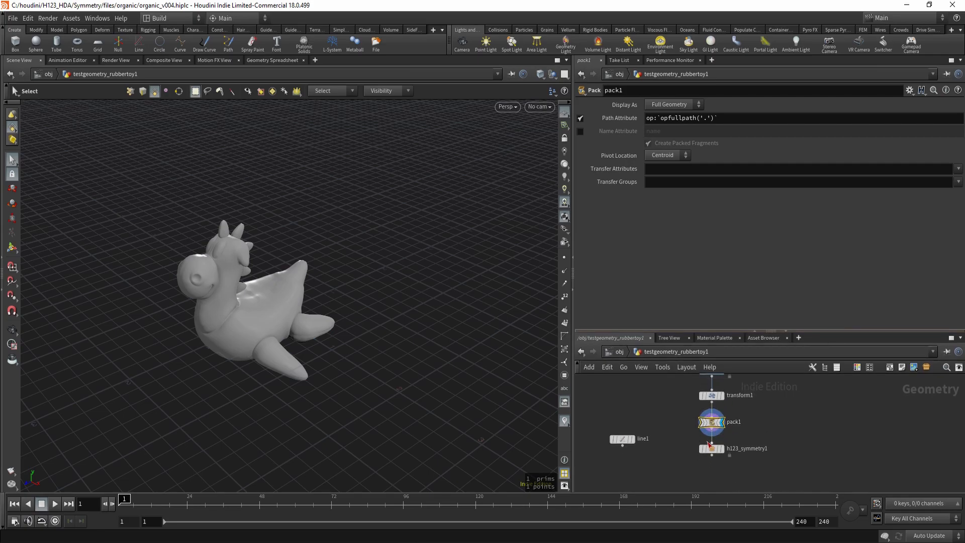
scroll(746, 436, up, 5)
click(703, 474)
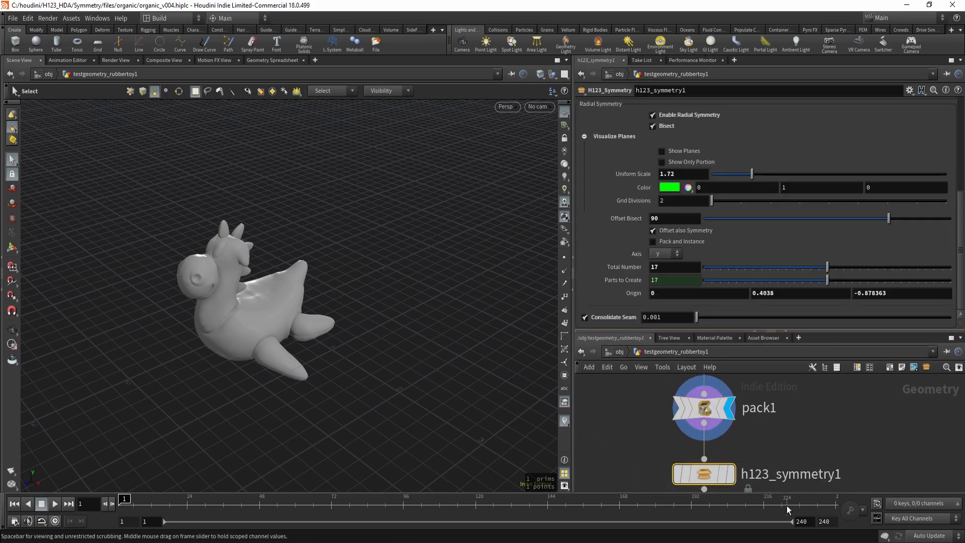
click(730, 473)
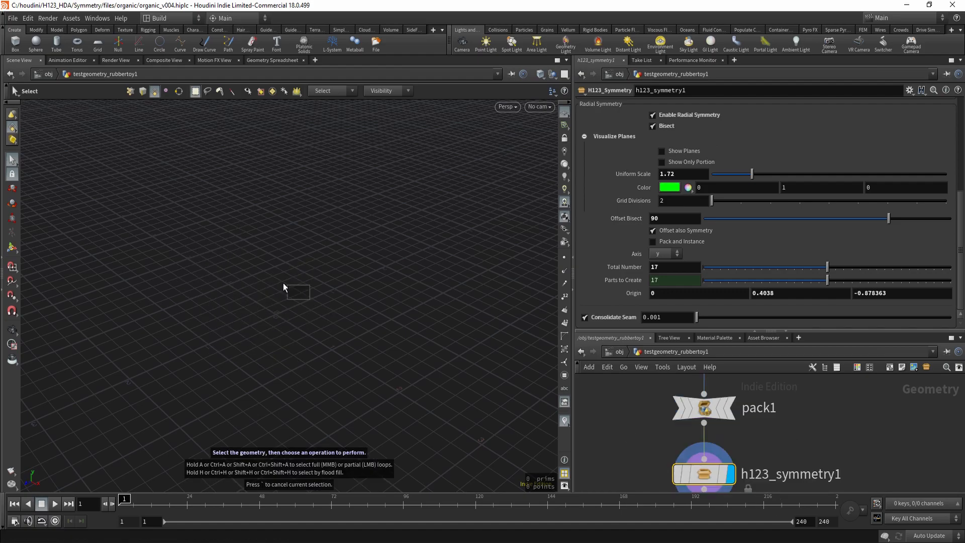
alt+drag(303, 327, 265, 366)
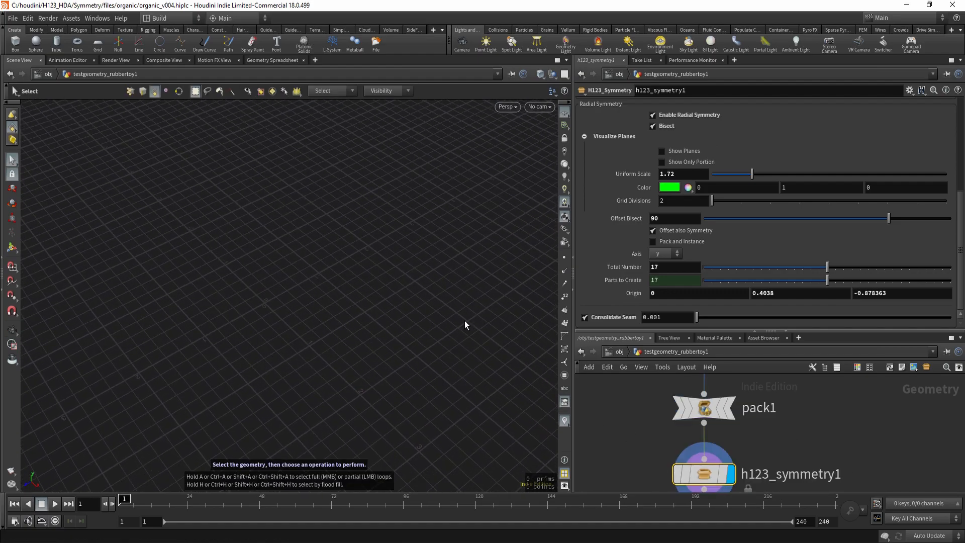
Enable the Unpack Input option on h123_symmetry1 and view the resulting ring of toys
scroll(815, 116, up, 1)
scroll(805, 213, up, 3)
scroll(821, 235, up, 4)
click(580, 104)
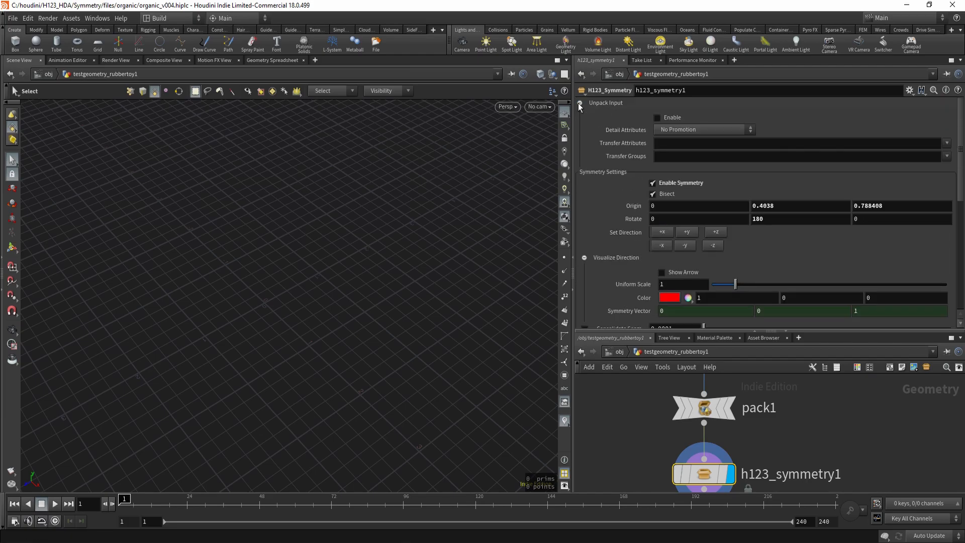
click(659, 120)
alt+drag(387, 271, 377, 245)
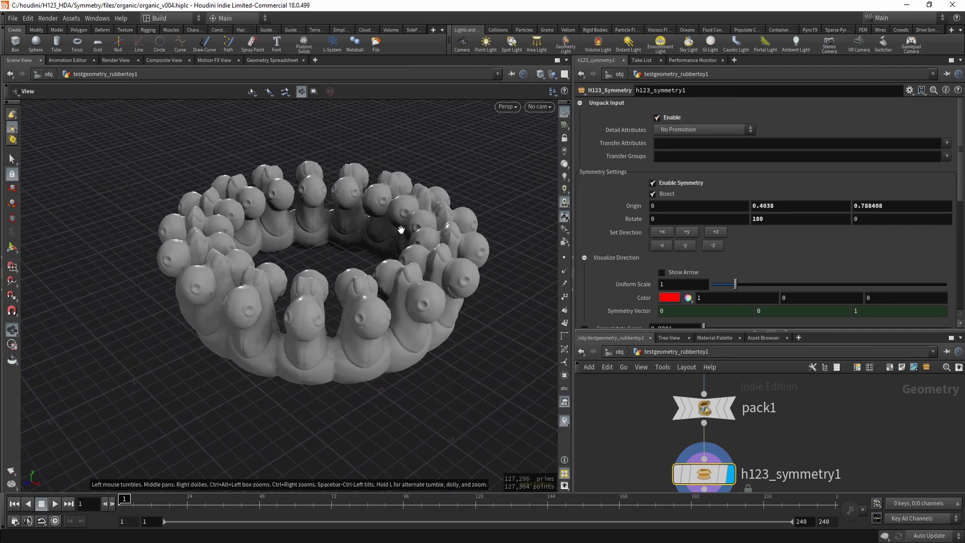
key(s)
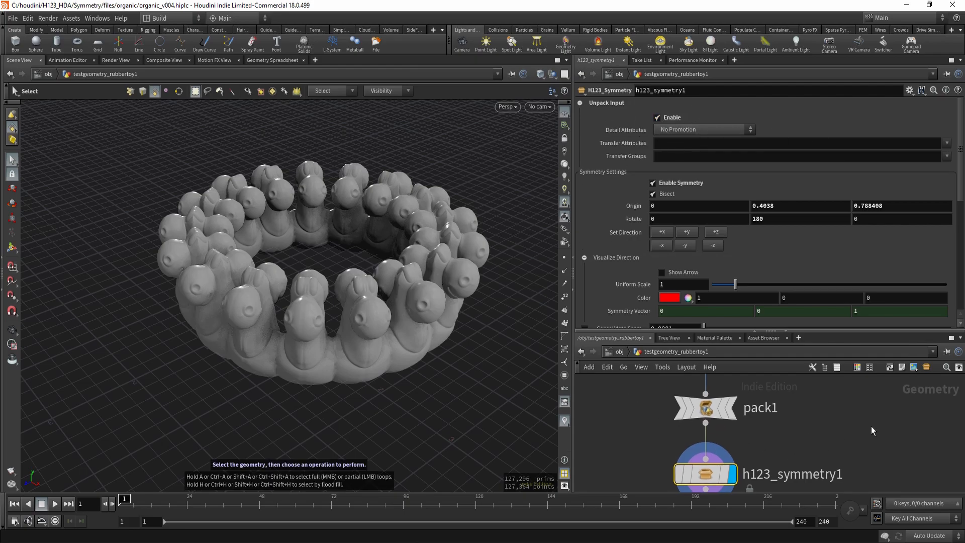
Add an Unpack node and insert it between pack1 and h123_symmetry1
key(Tab)
text(un)
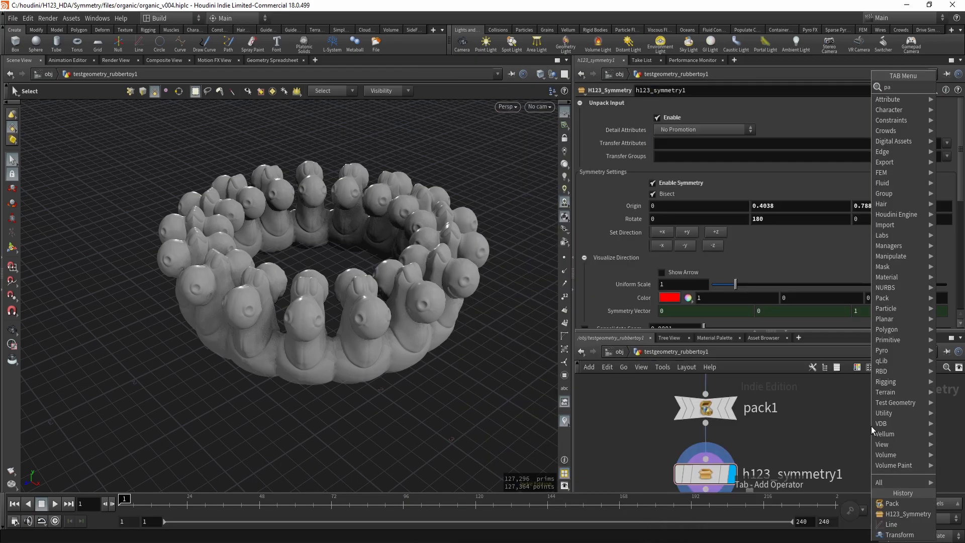
key(Down)
key(Return)
click(871, 427)
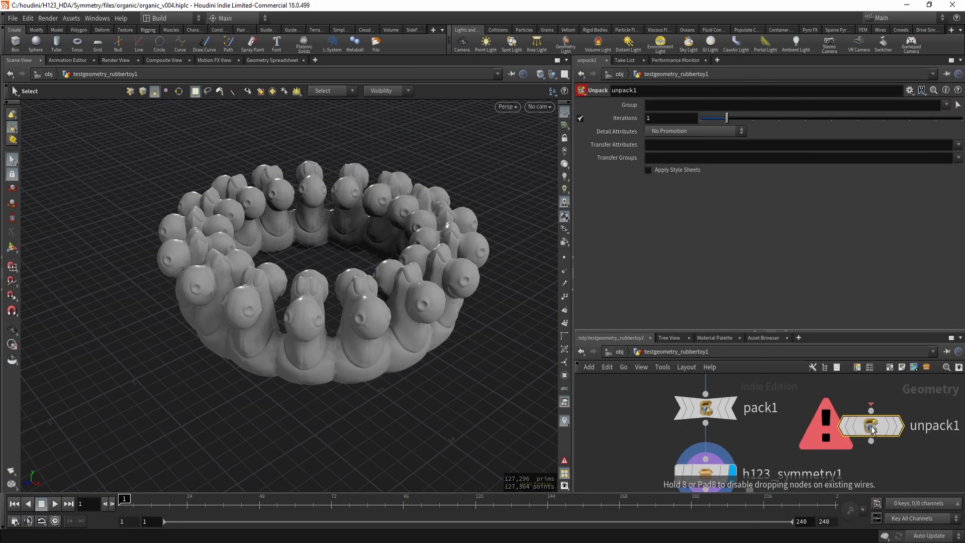
drag(880, 425, 710, 439)
middle_drag(634, 447, 627, 410)
scroll(626, 410, down, 2)
drag(631, 445, 791, 486)
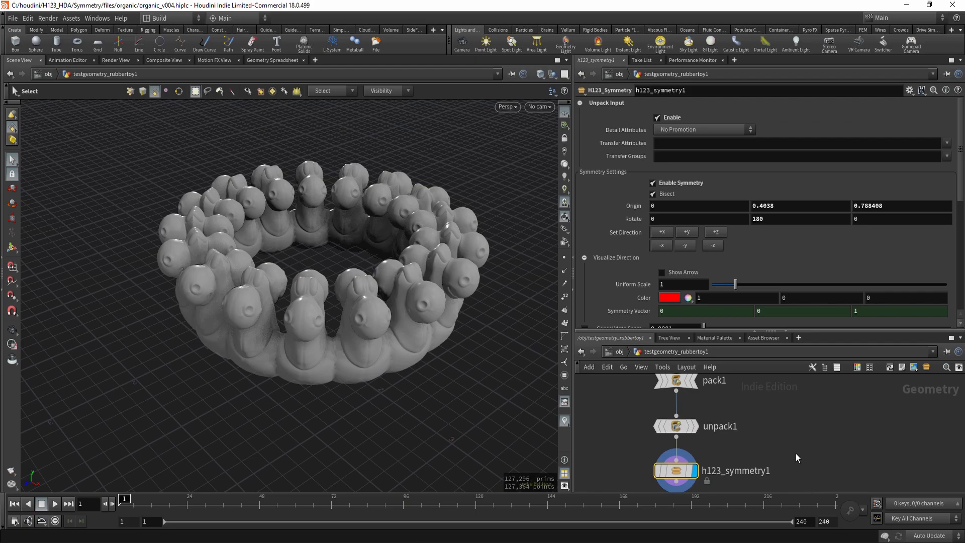
alt+drag(324, 375, 366, 379)
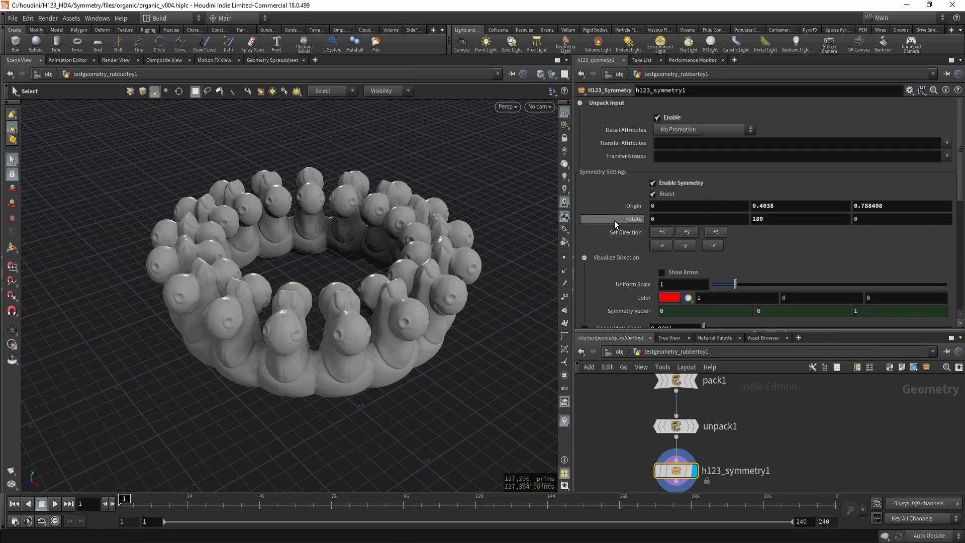
scroll(614, 223, down, 2)
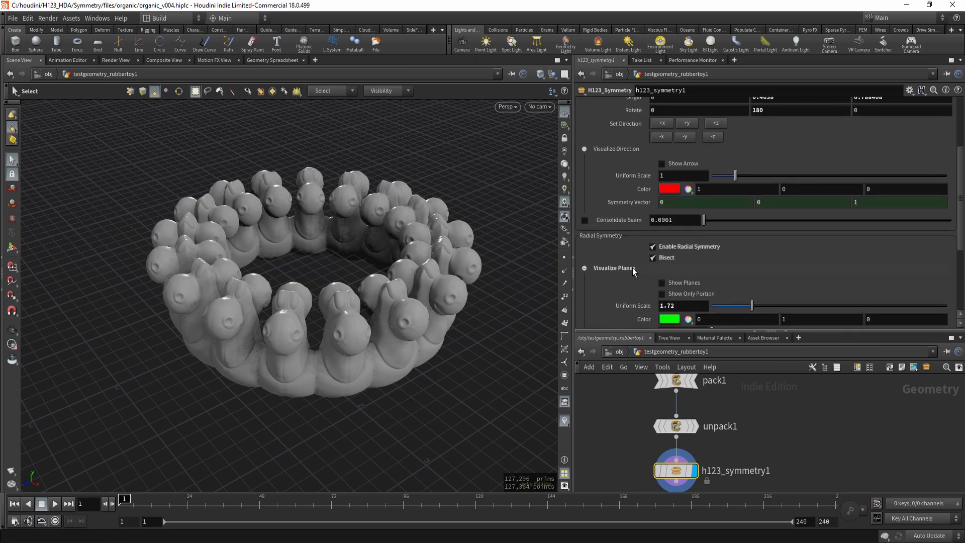
scroll(631, 266, down, 1)
scroll(624, 247, down, 3)
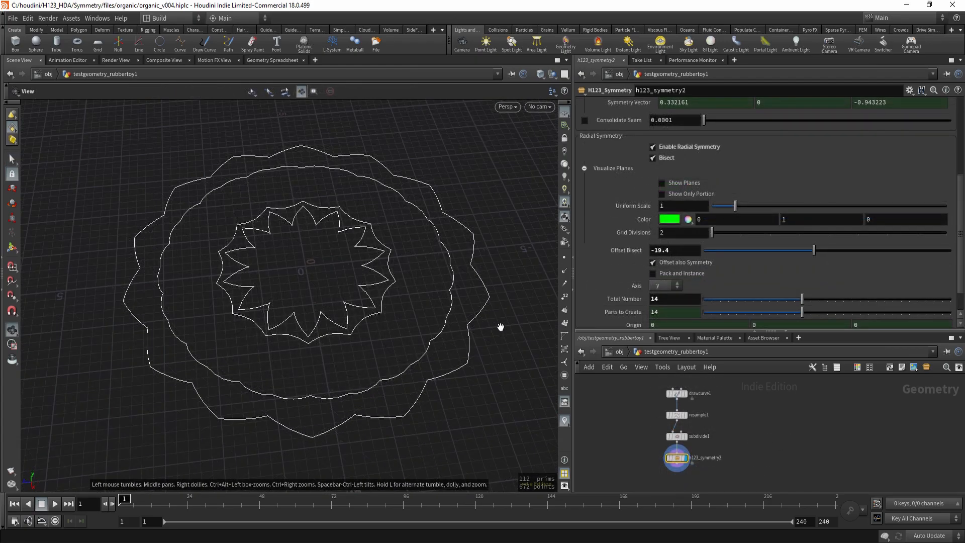
Select and display the subdivide1 node to view the source curves before symmetry
click(676, 436)
click(685, 436)
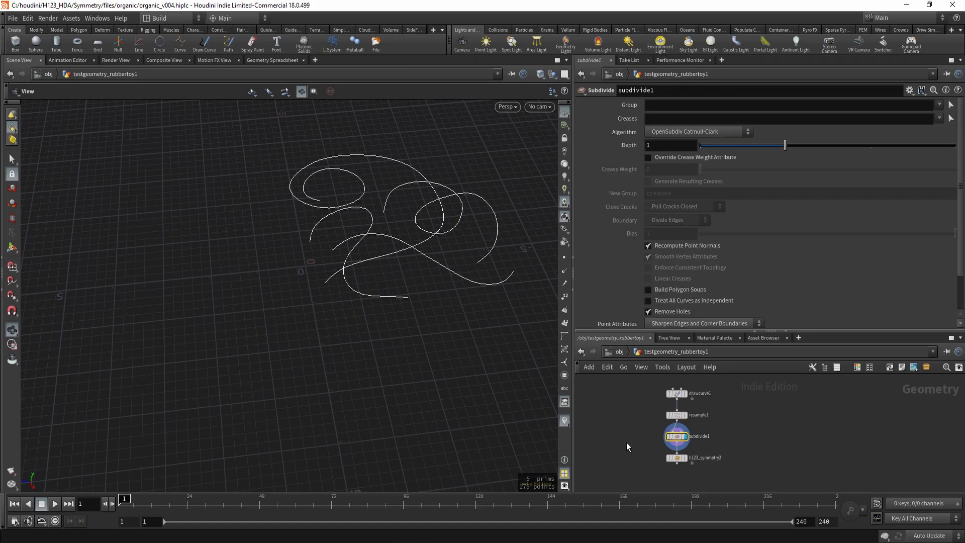
Select and display h123_symmetry2, and set its radial Offset Bisect to -30.4 and Total Number to 15
click(676, 457)
click(685, 458)
drag(716, 250, 806, 254)
mouse_move(802, 298)
mouse_down()
mouse_move(768, 297)
mouse_move(810, 296)
mouse_up()
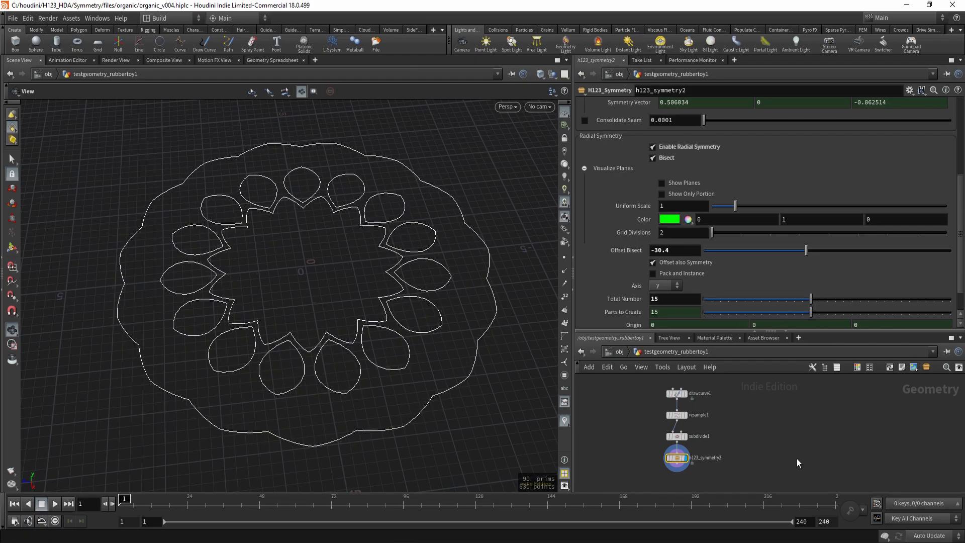